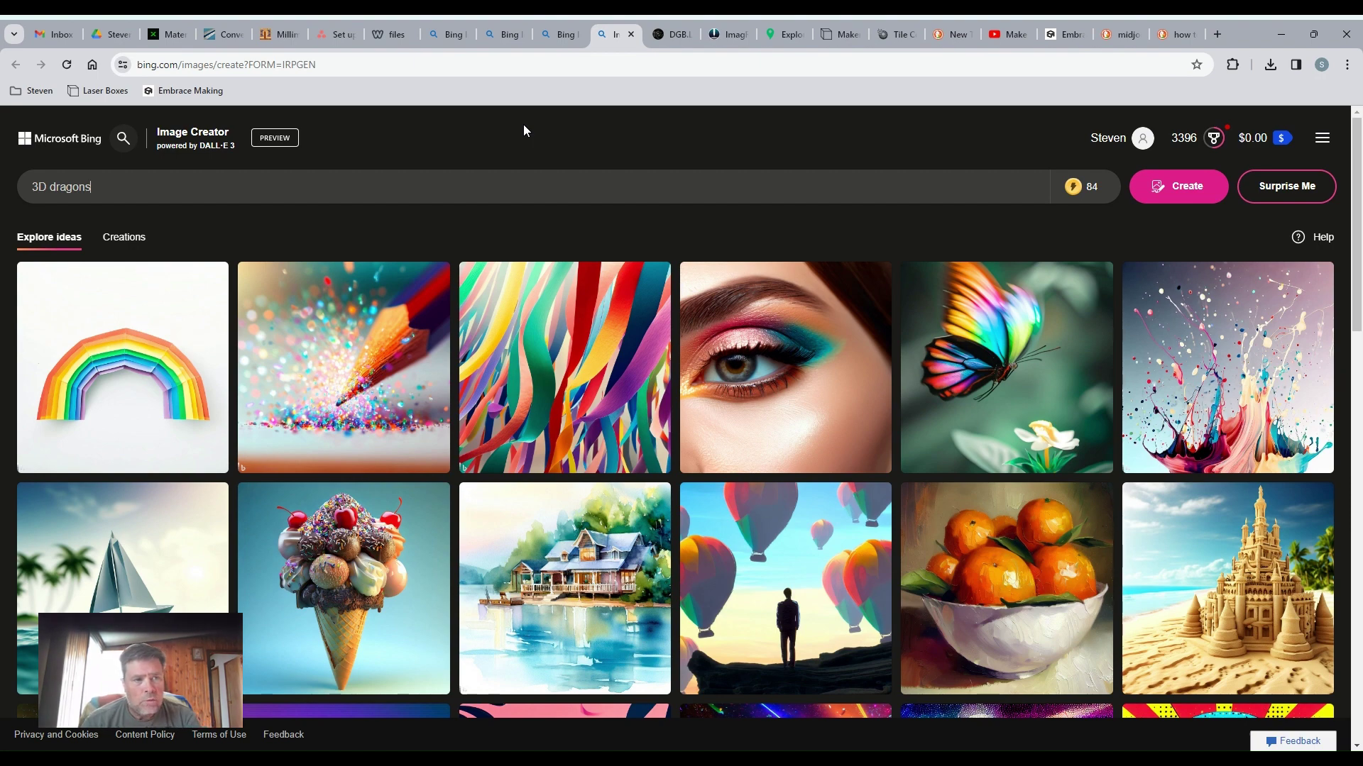
# Step: Go to bing.com and open Image Creator from its image search section
pyautogui.click(346, 64)
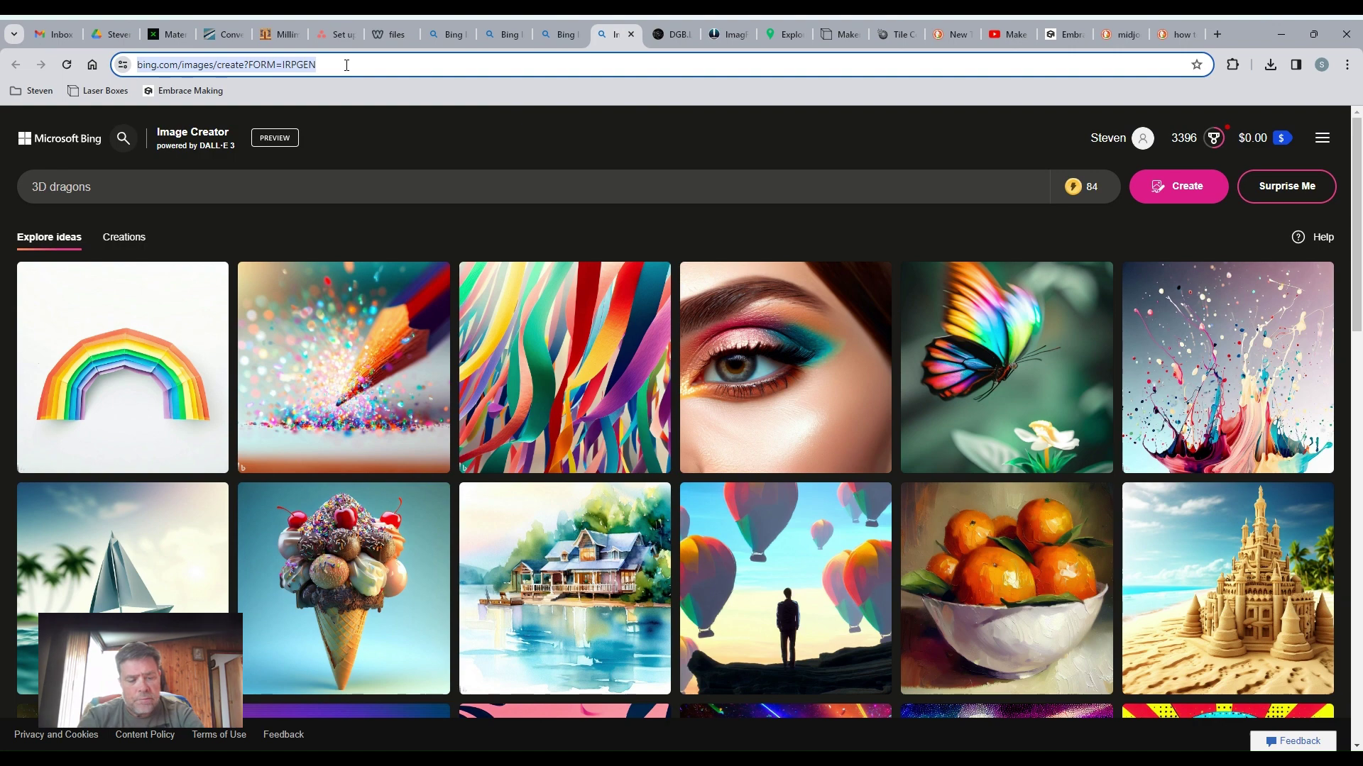
pyautogui.write('bing.')
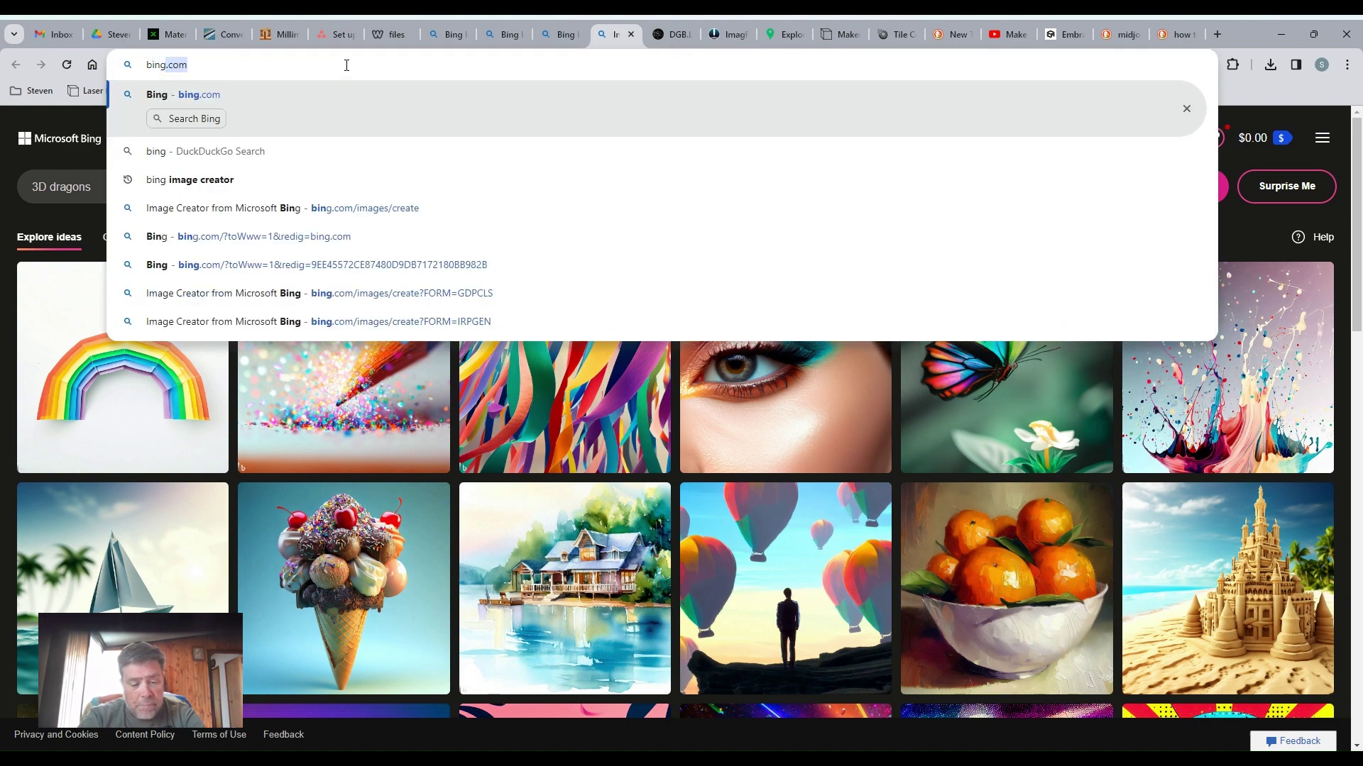
pyautogui.write('com')
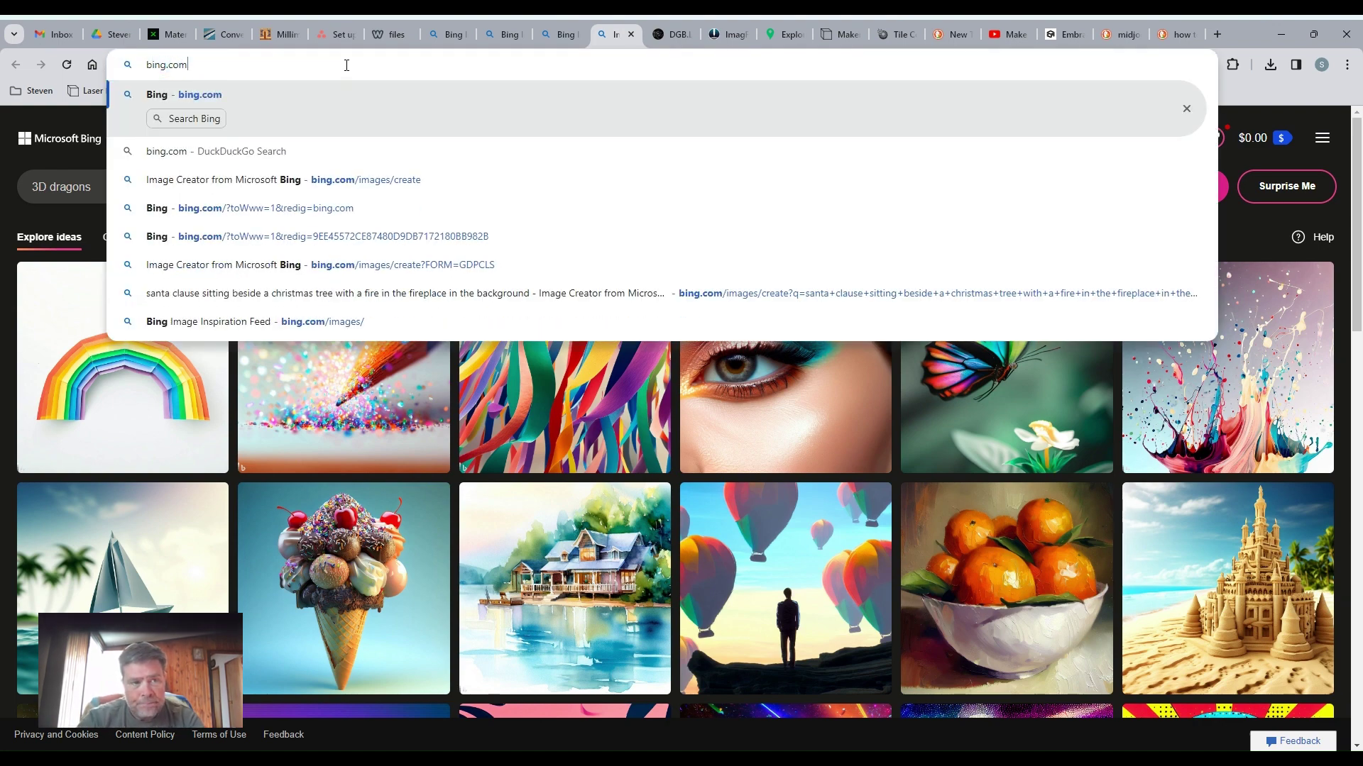
pyautogui.press('Return')
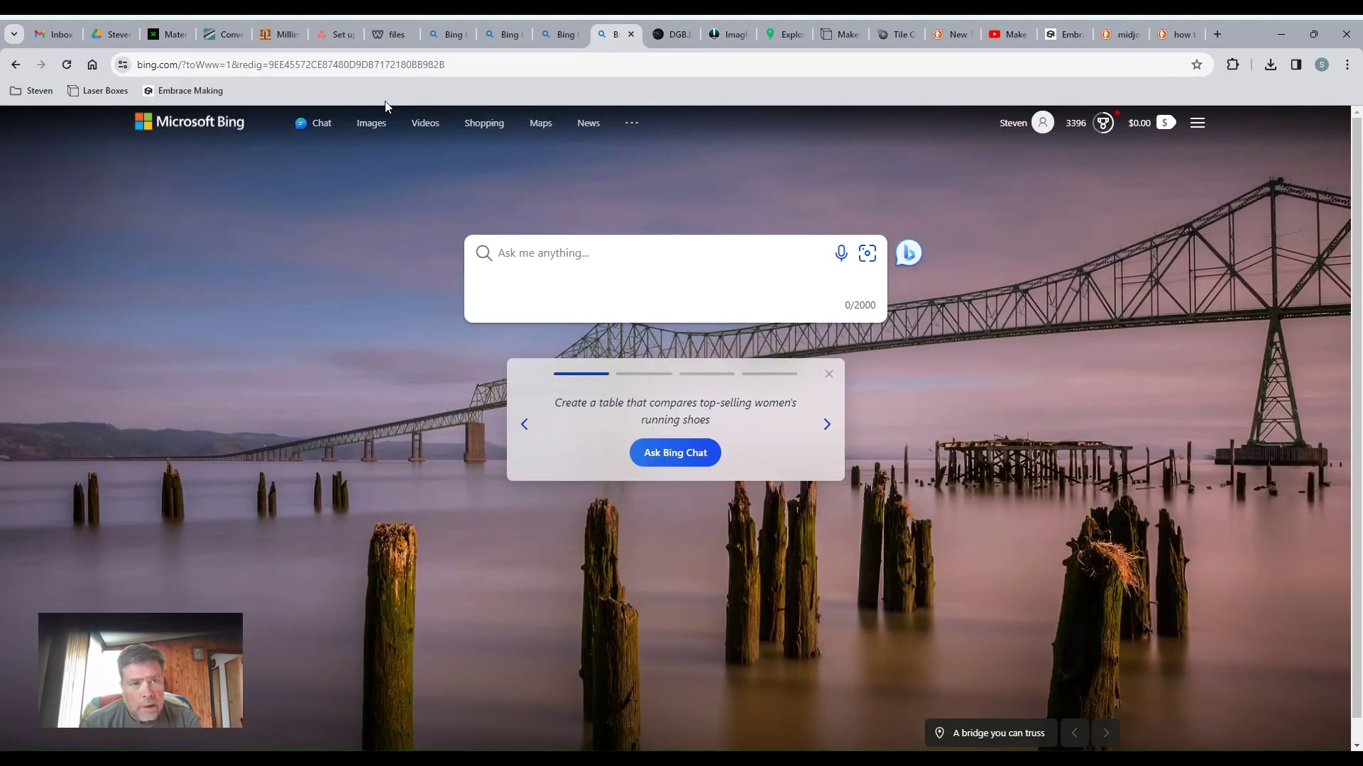
pyautogui.click(372, 125)
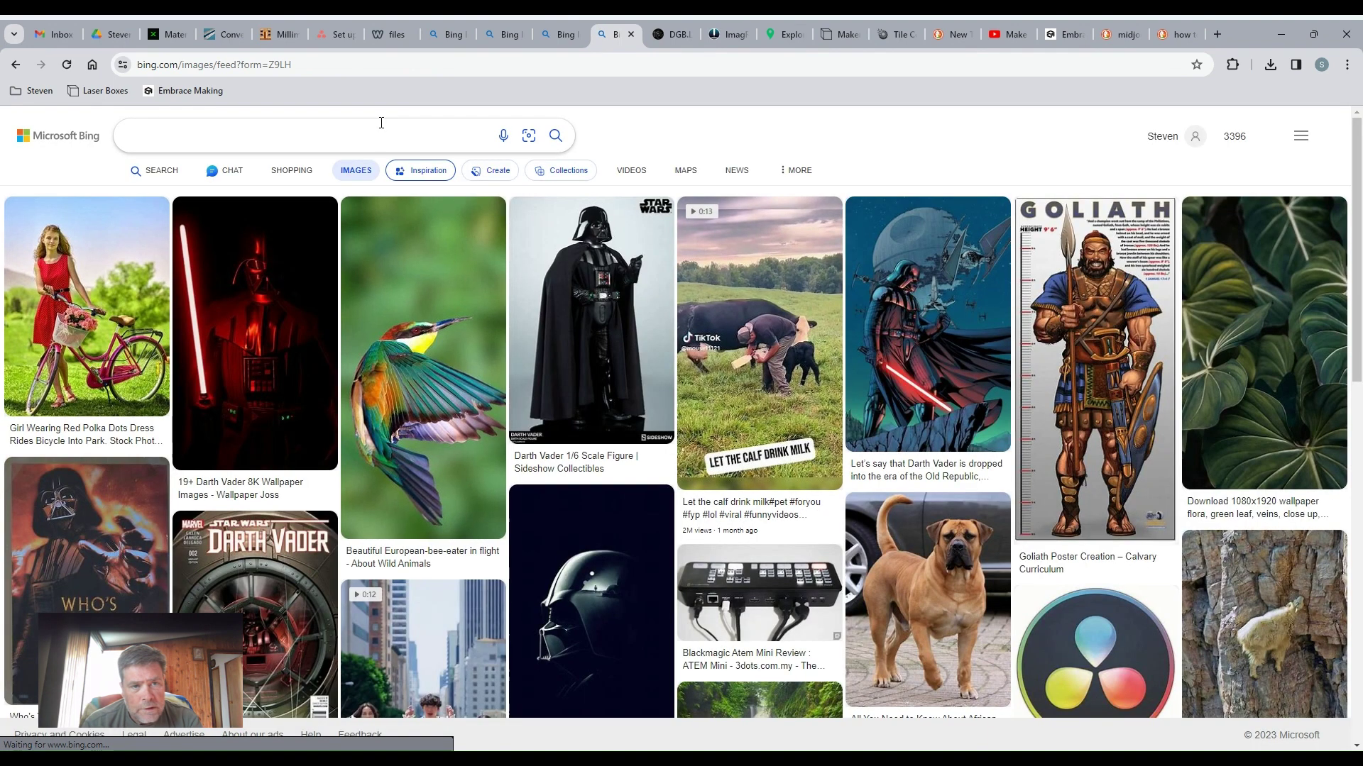
pyautogui.click(495, 174)
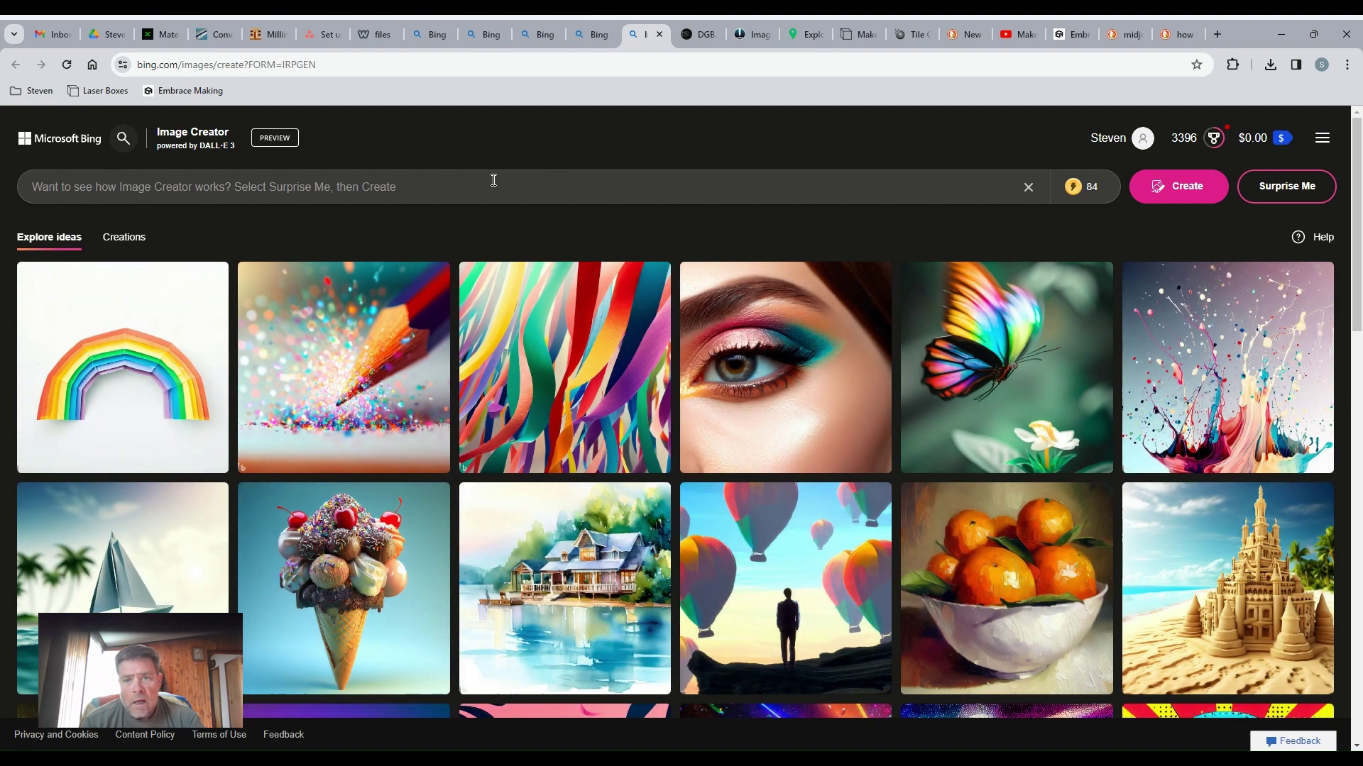
# Step: Generate images from the prompt "3D illusion dragon sitting on a hilltop vivid colors"
pyautogui.moveTo(1057, 183)
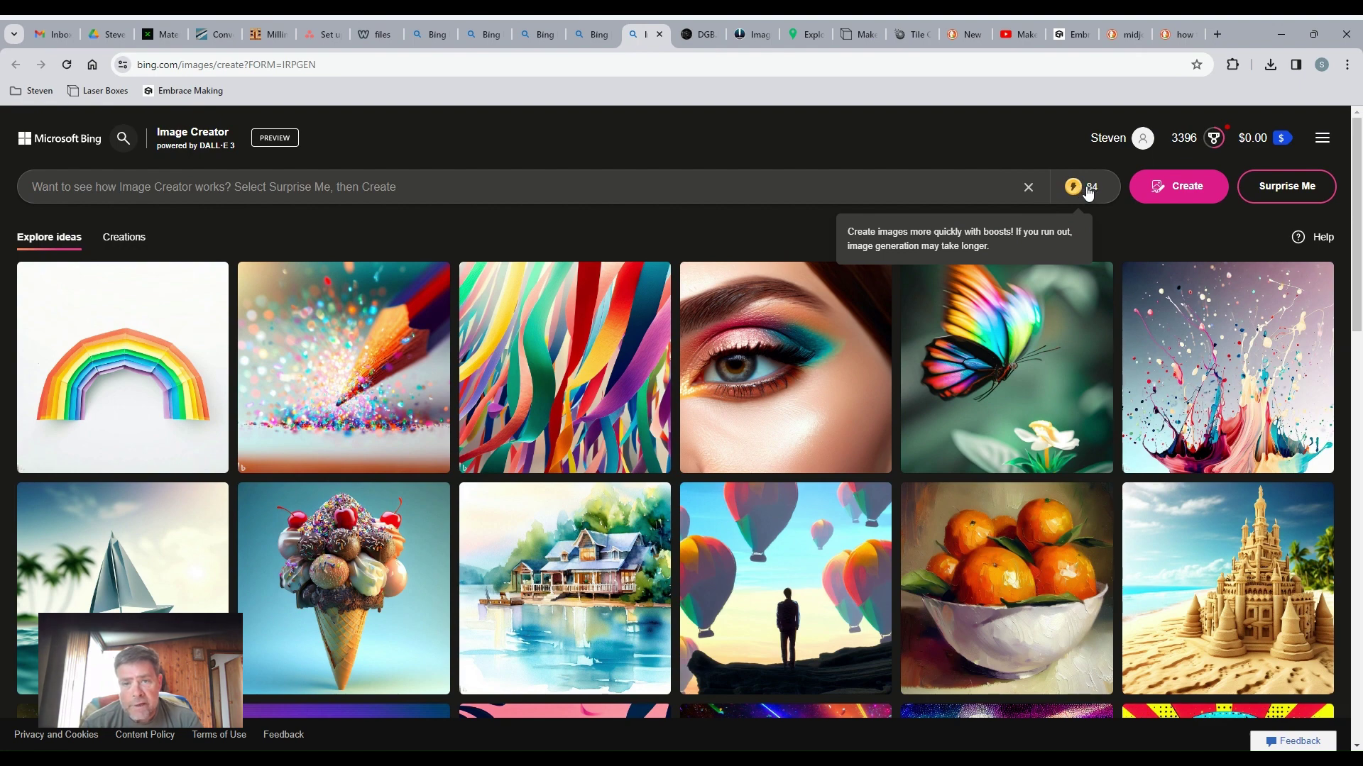
pyautogui.click(805, 193)
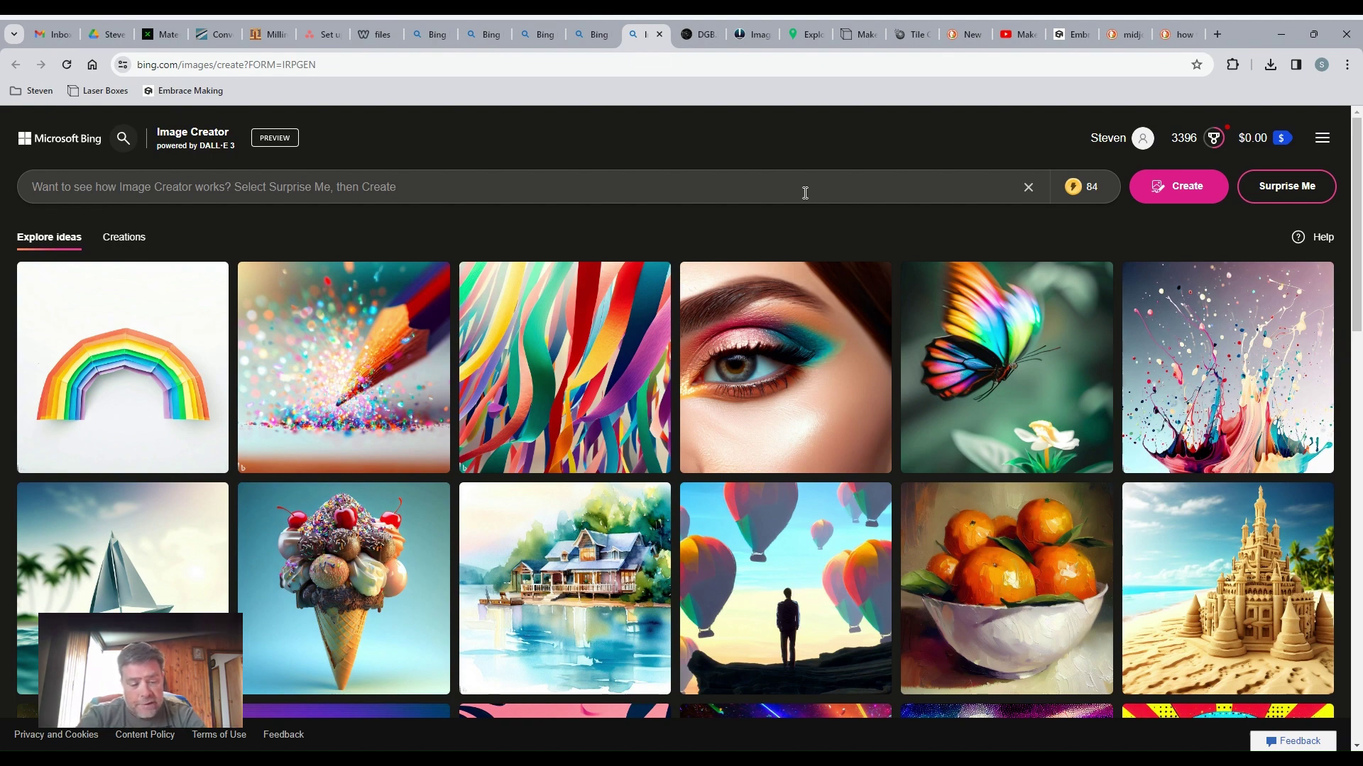
pyautogui.write('3D')
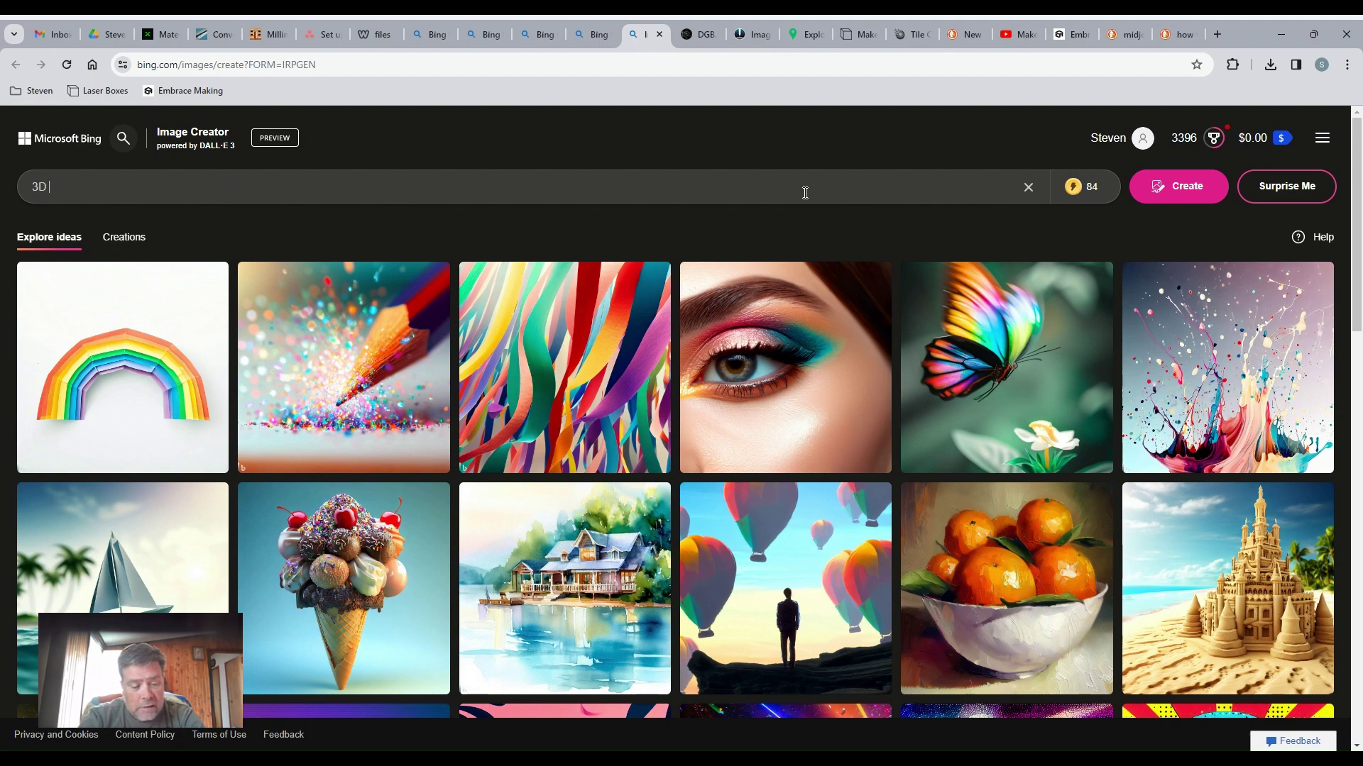
pyautogui.write(' illusion ')
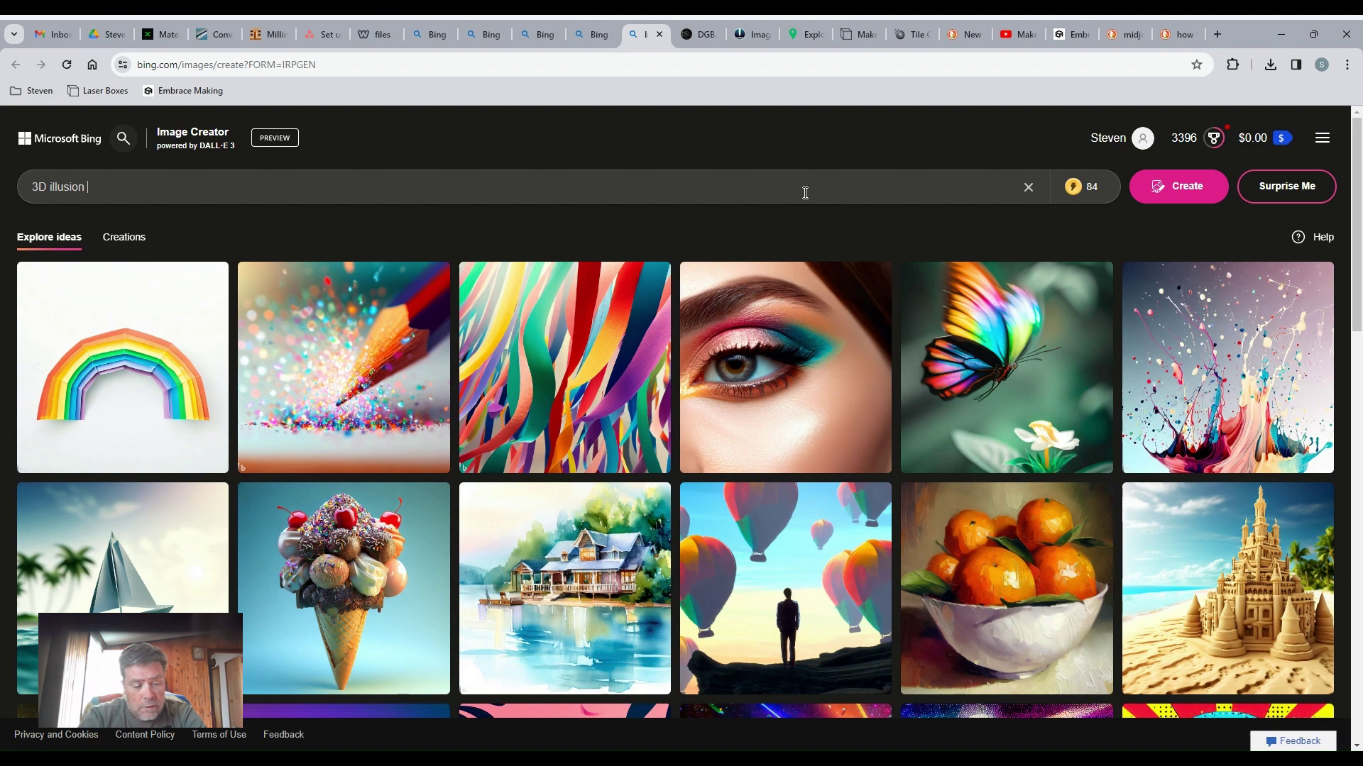
pyautogui.write('dragon')
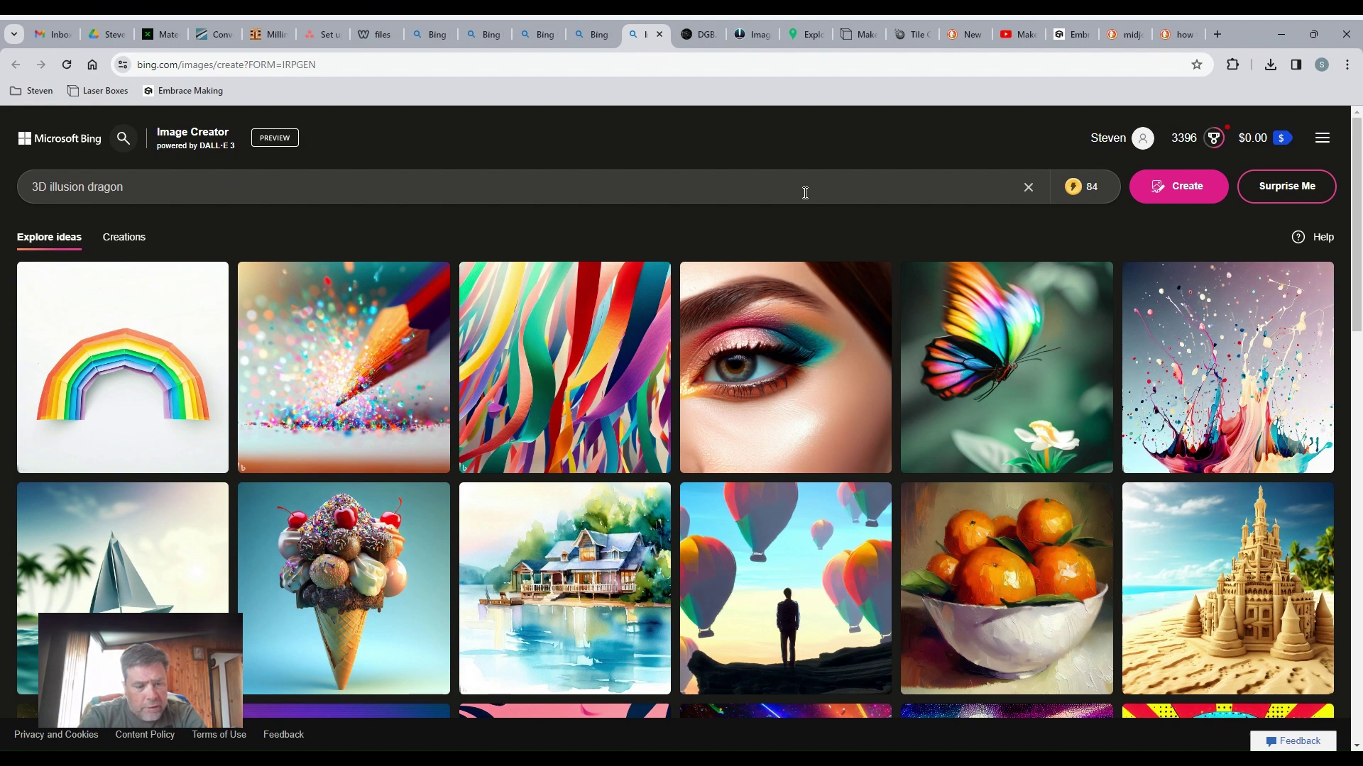
pyautogui.write(' sitting on')
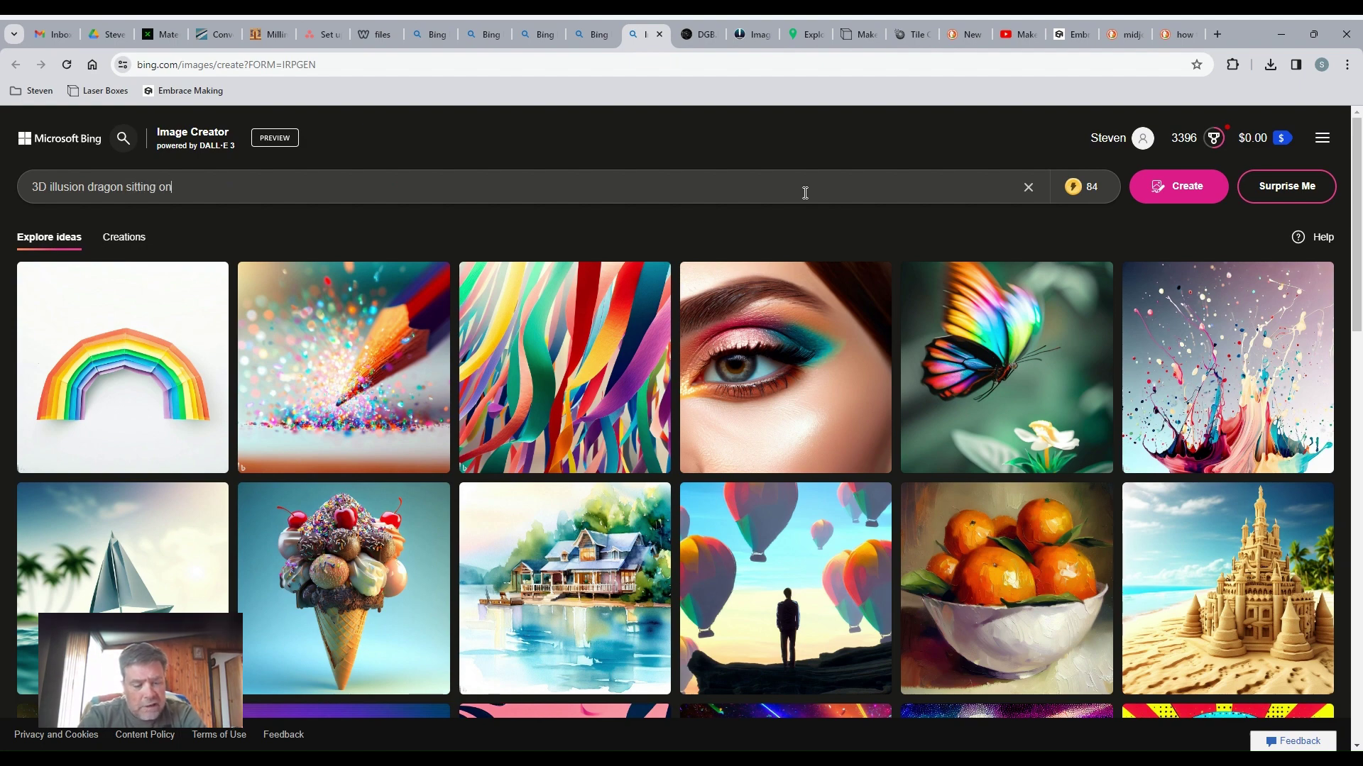
pyautogui.write(' a hilltop')
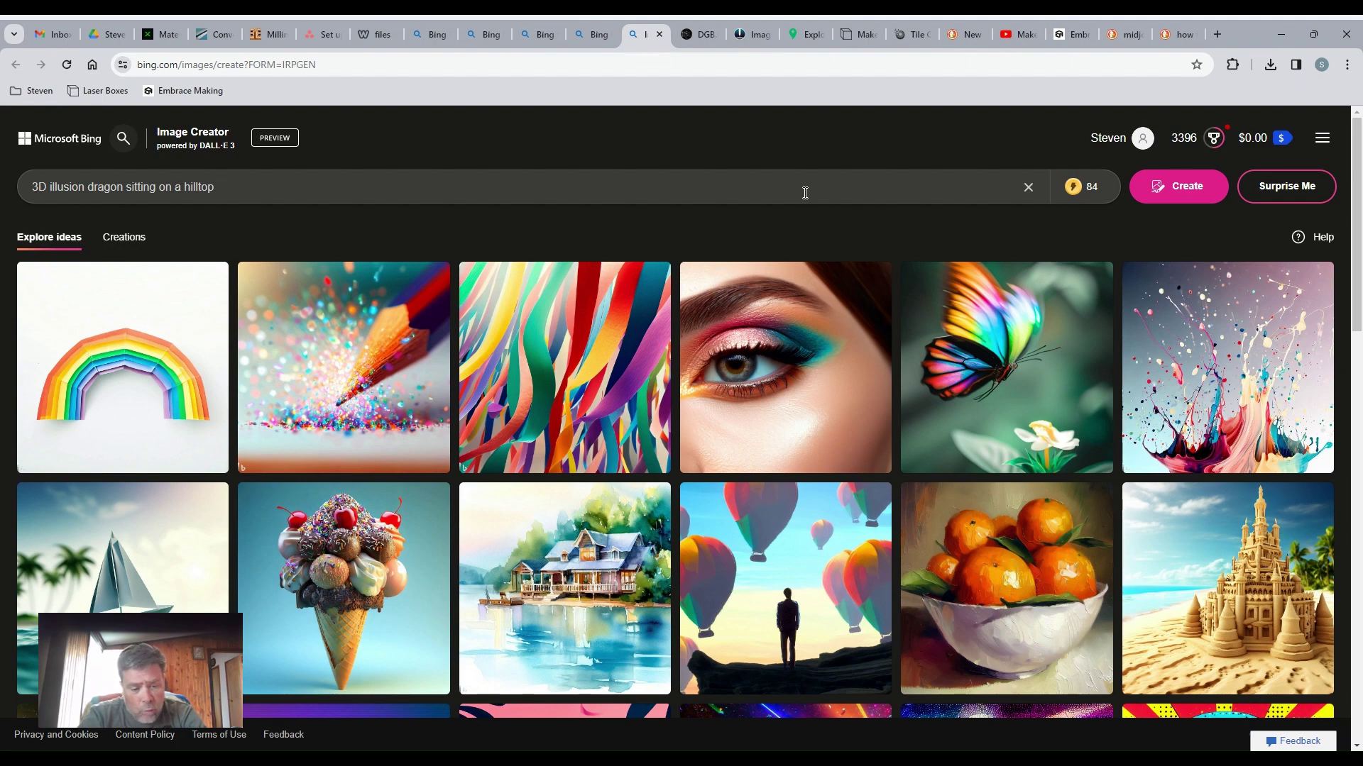
pyautogui.write('viv')
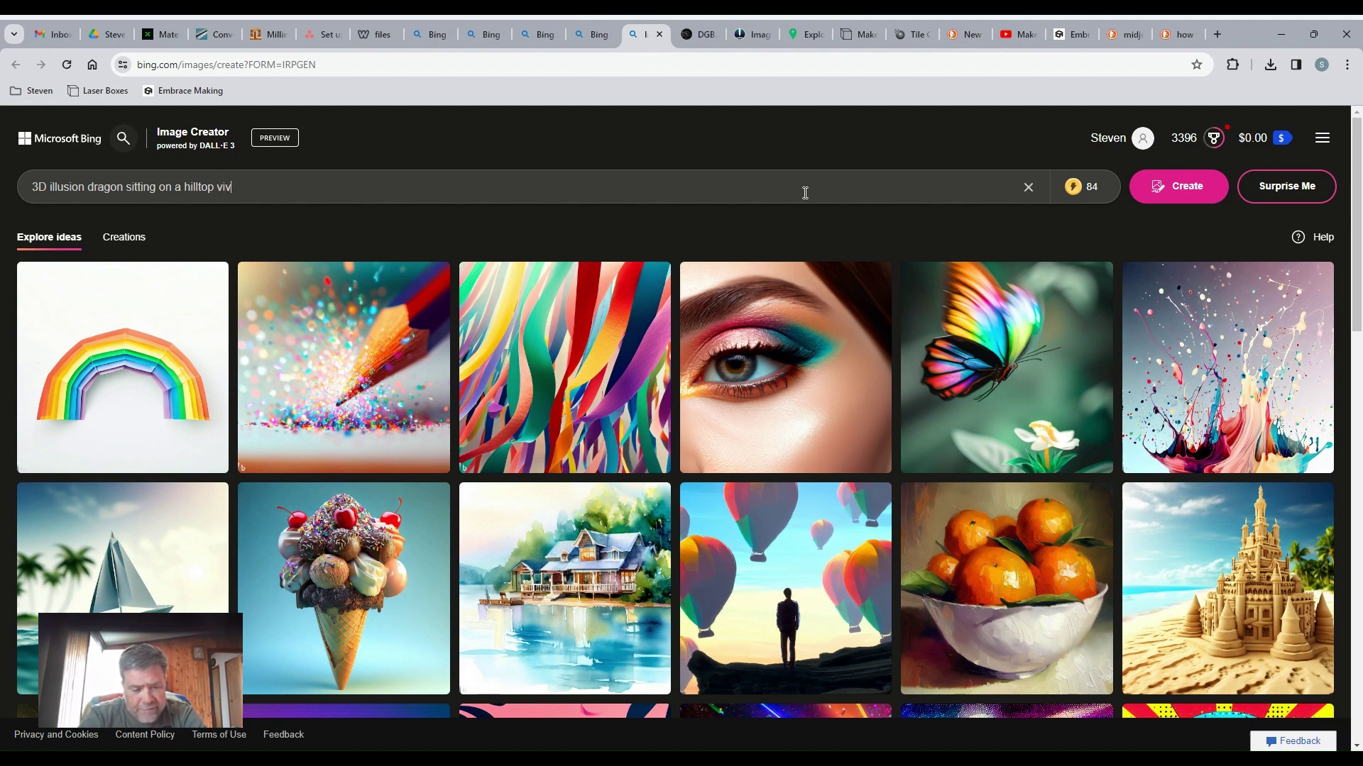
pyautogui.write('id colors')
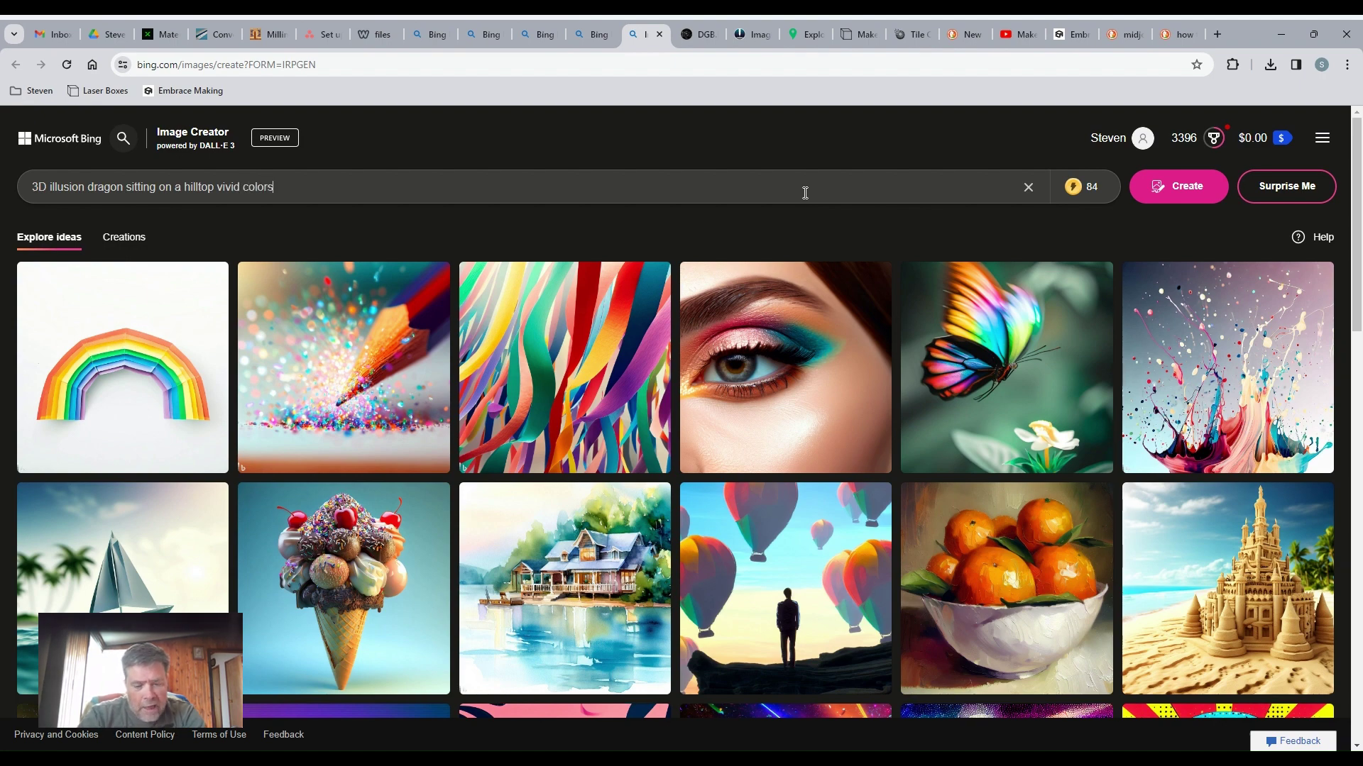
pyautogui.press('Return')
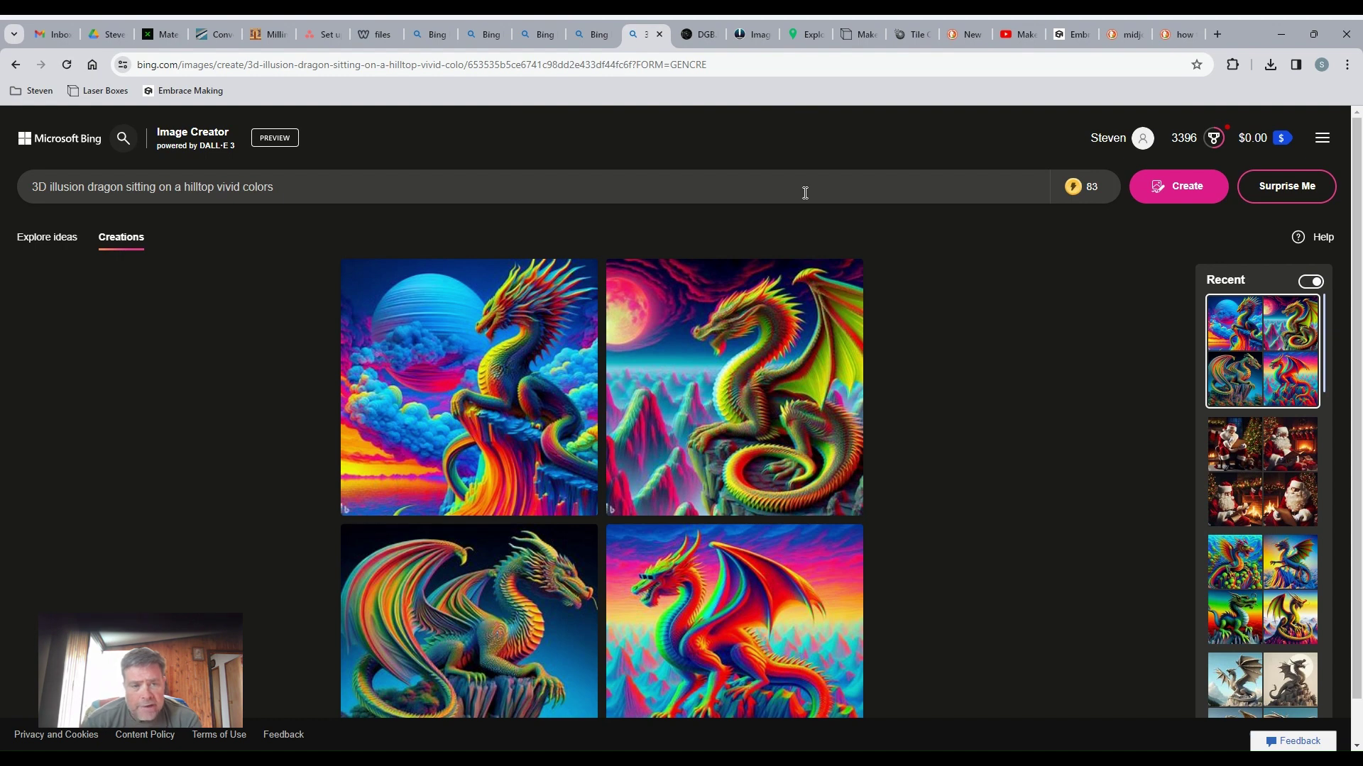
# Step: Download the first and third generated dragon images, and view the fourth one enlarged
pyautogui.click(487, 345)
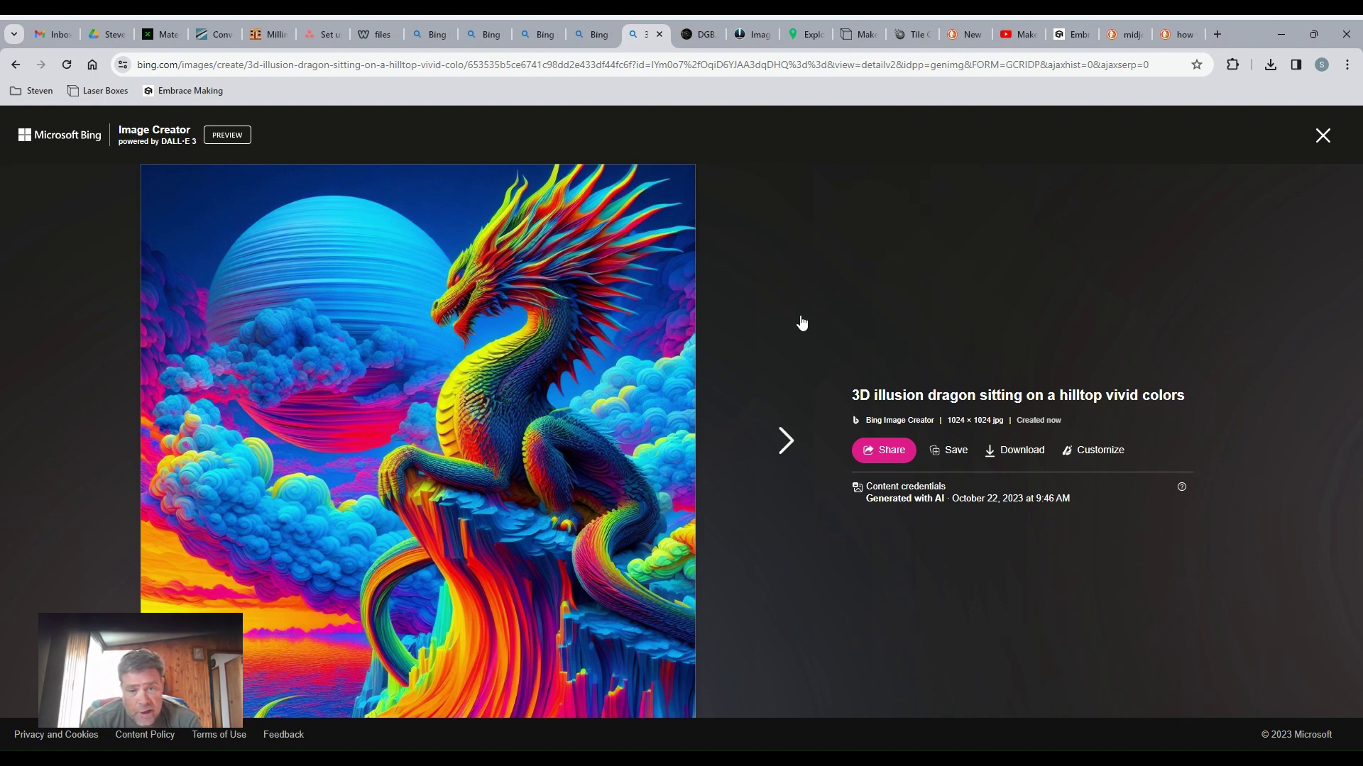
pyautogui.click(1015, 454)
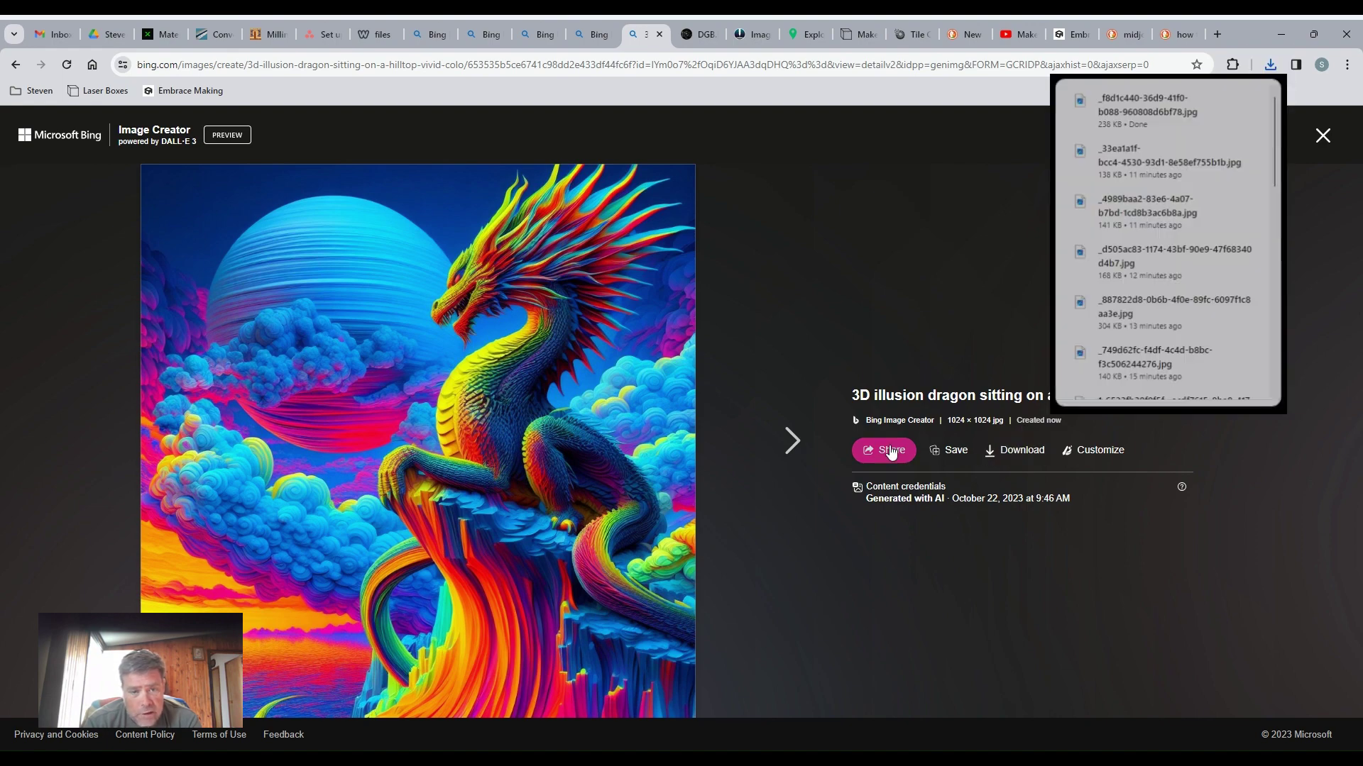
pyautogui.click(799, 446)
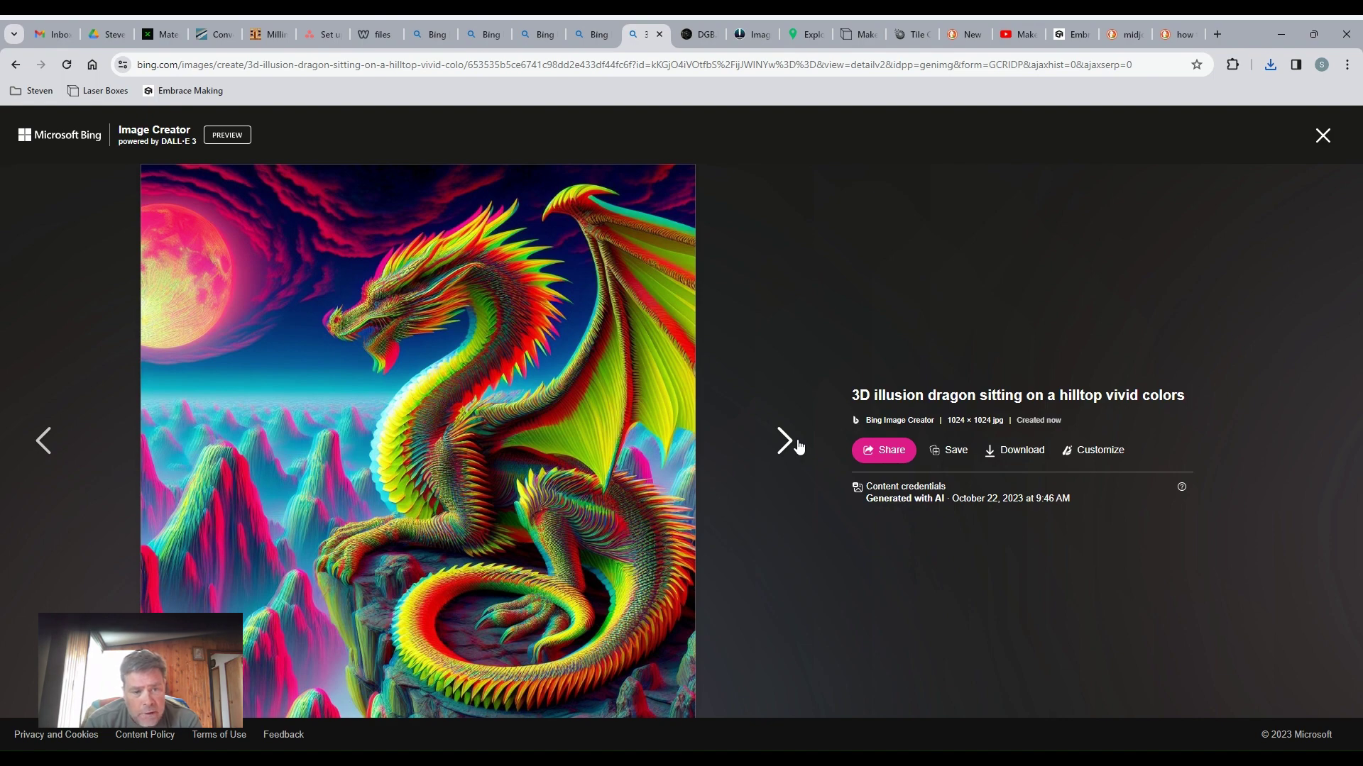
pyautogui.click(799, 446)
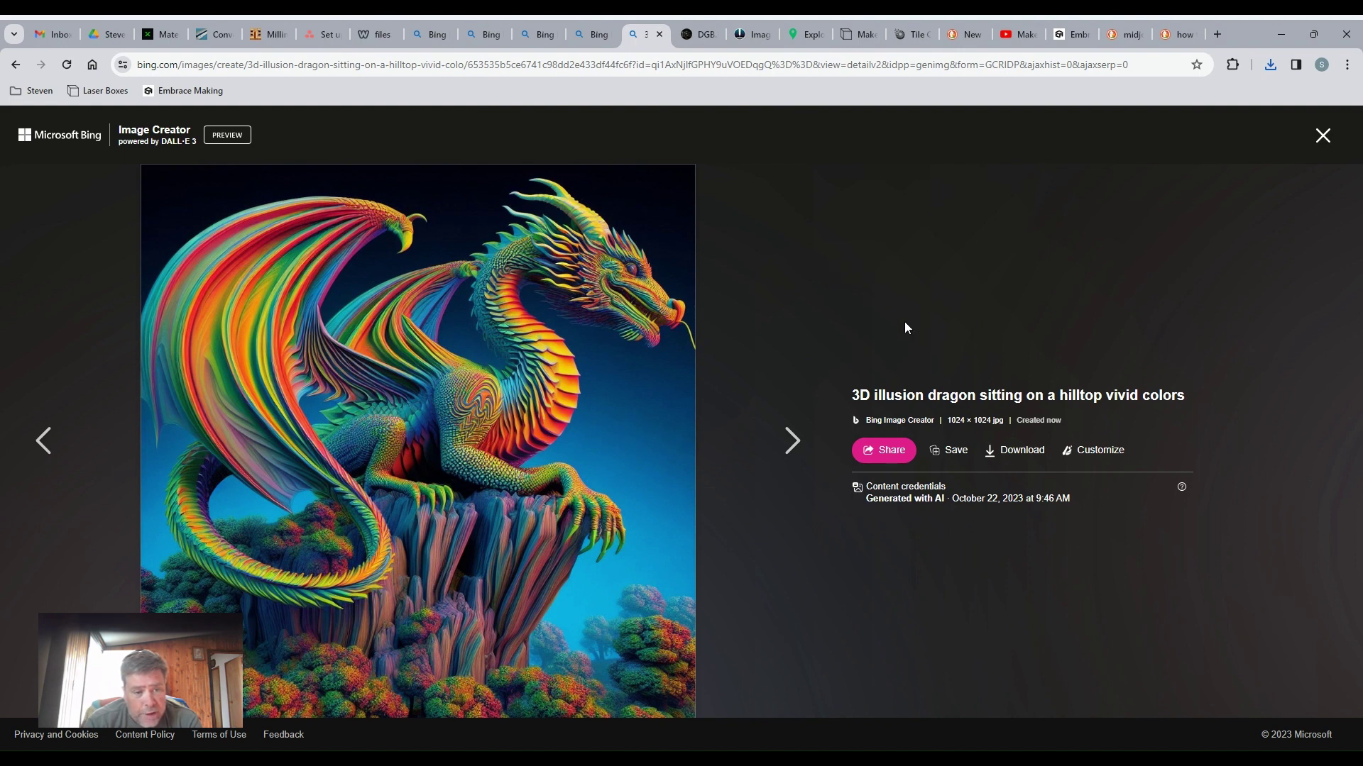
pyautogui.click(1023, 456)
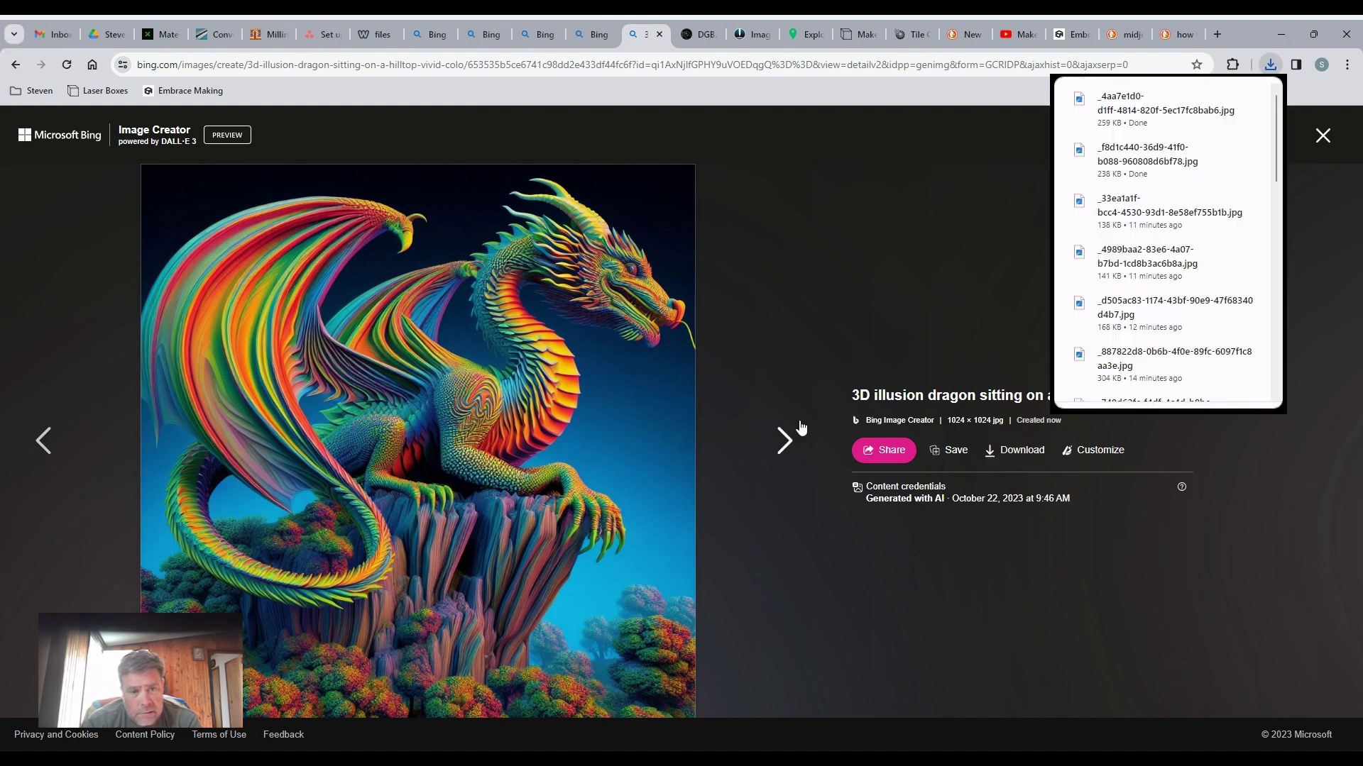
pyautogui.click(784, 441)
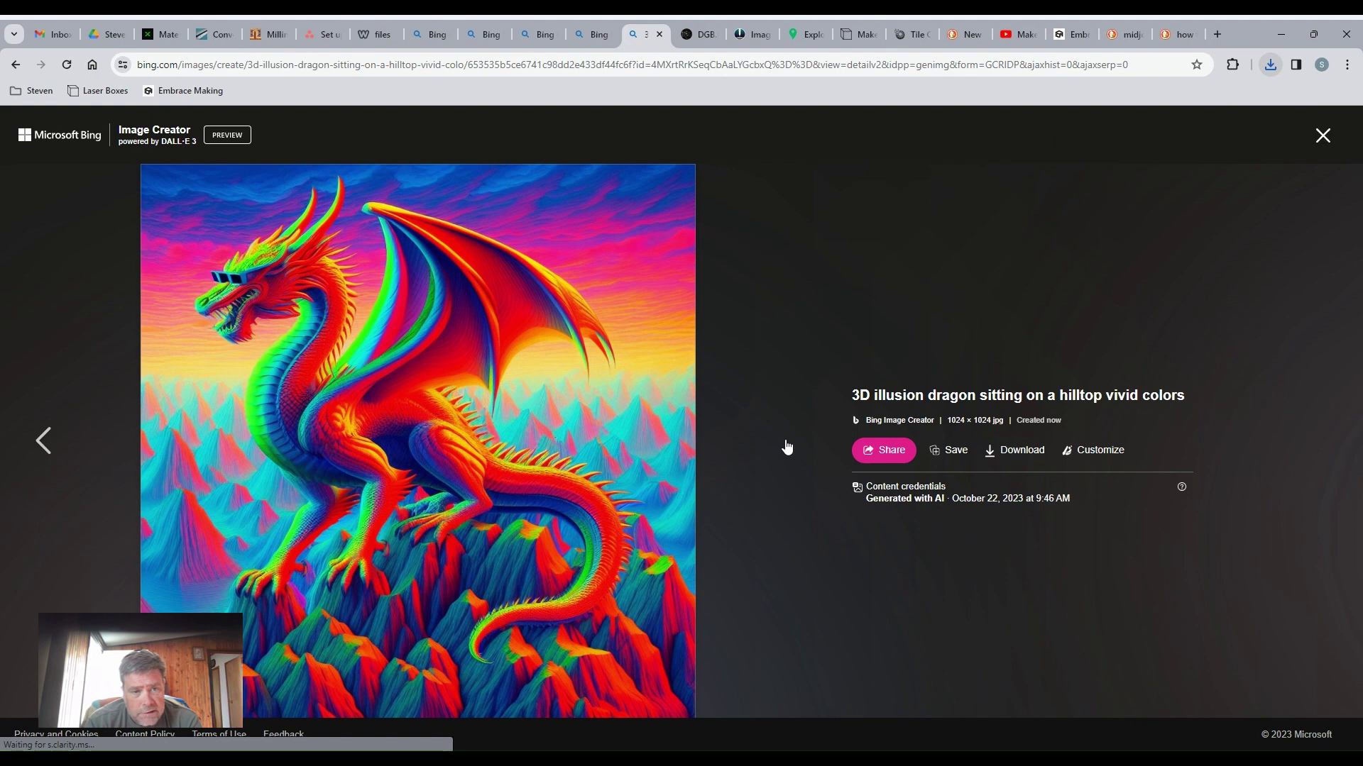
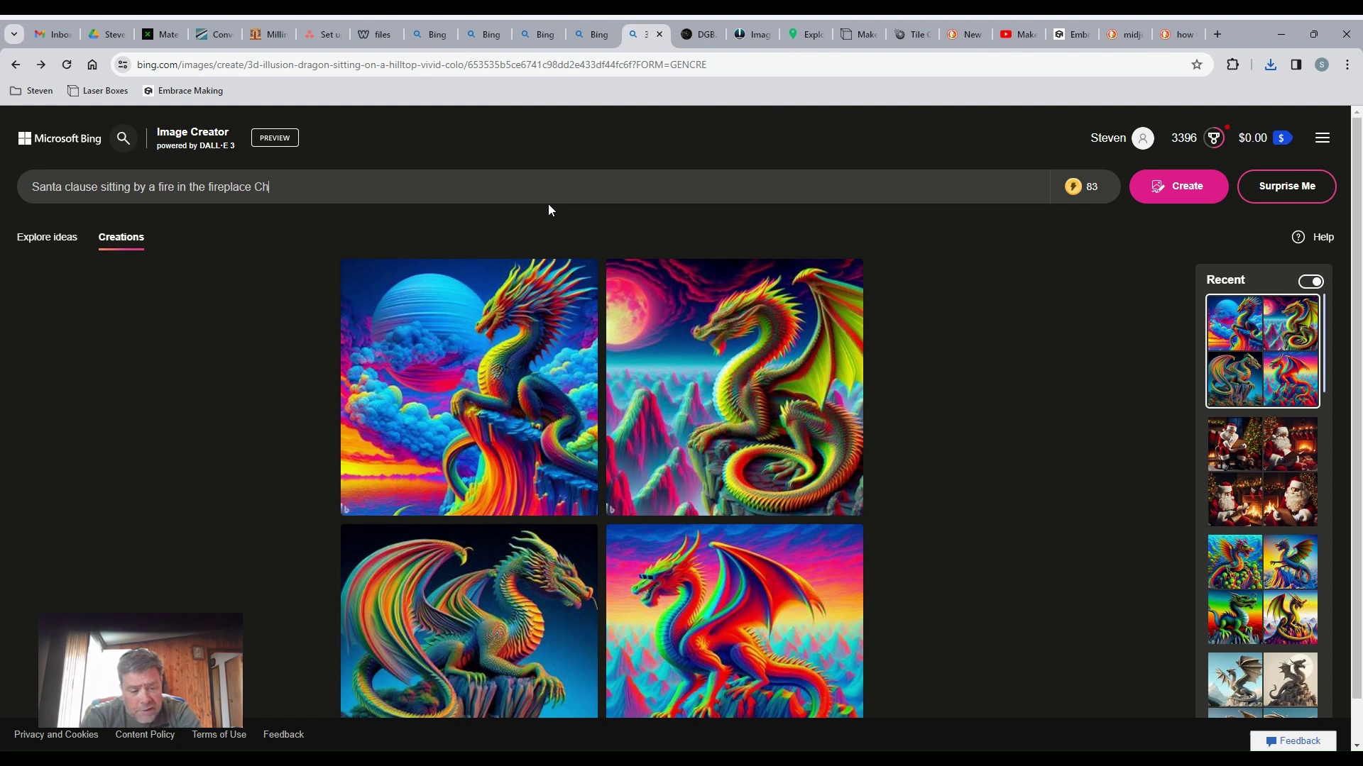
# Step: Generate images from the prompt "Santa clause sitting by a fire in the fireplace Christmas tree in the background reading his naughty list"
pyautogui.write('tree in the background')
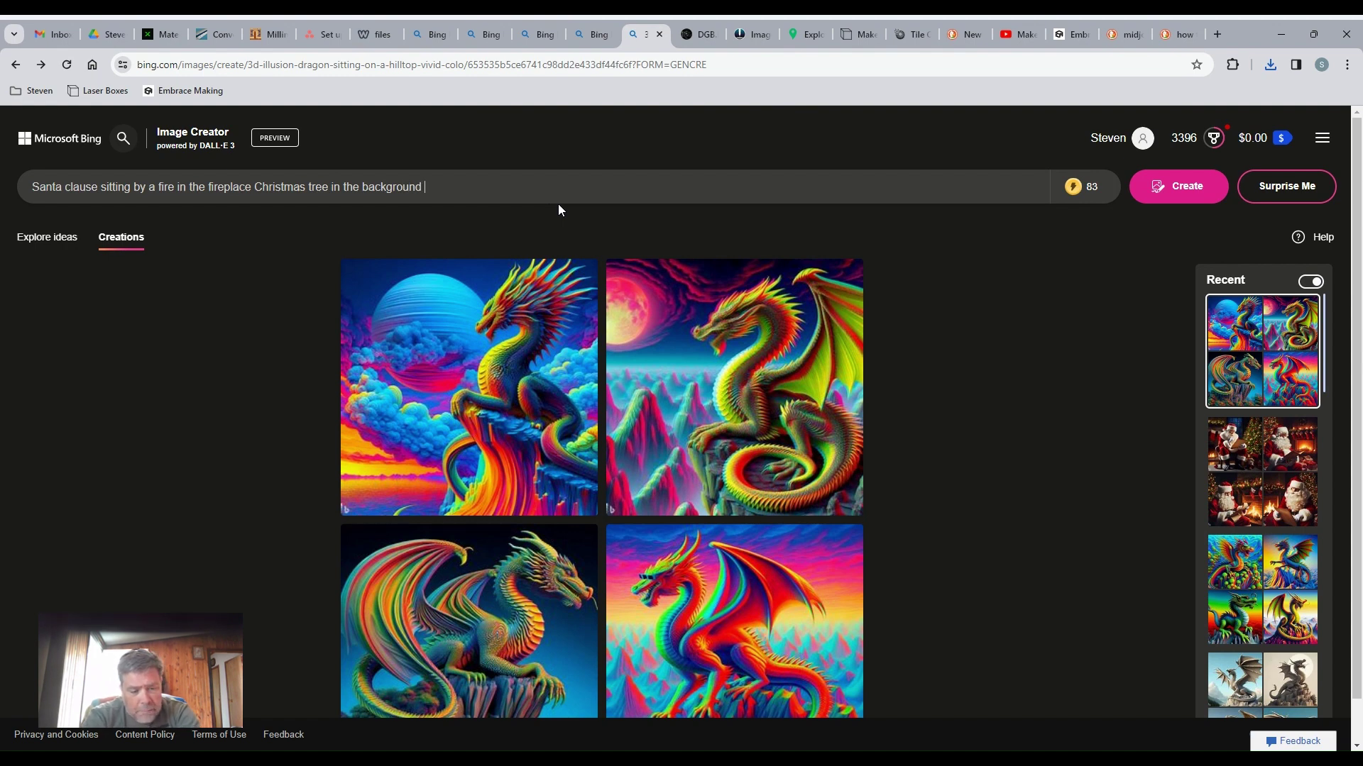
pyautogui.write(' reading his naughty list')
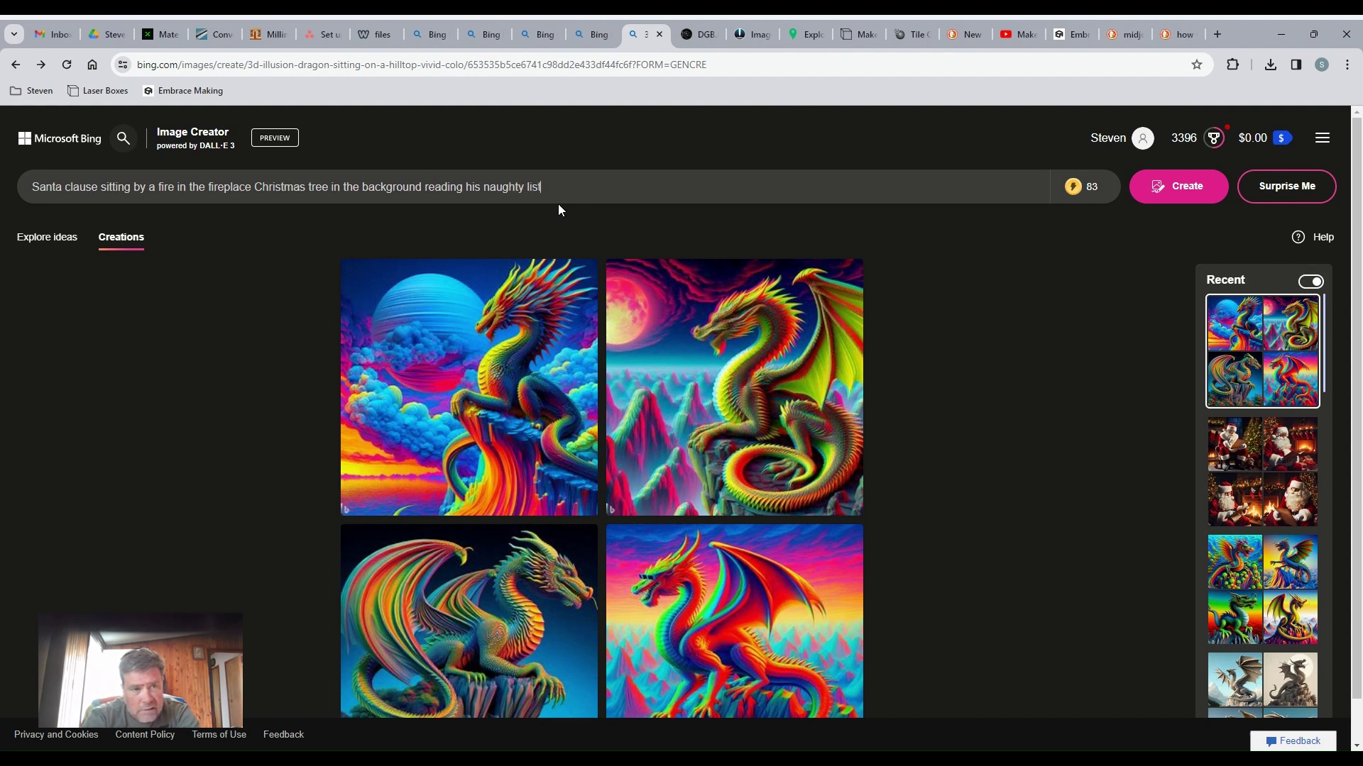
pyautogui.press('Return')
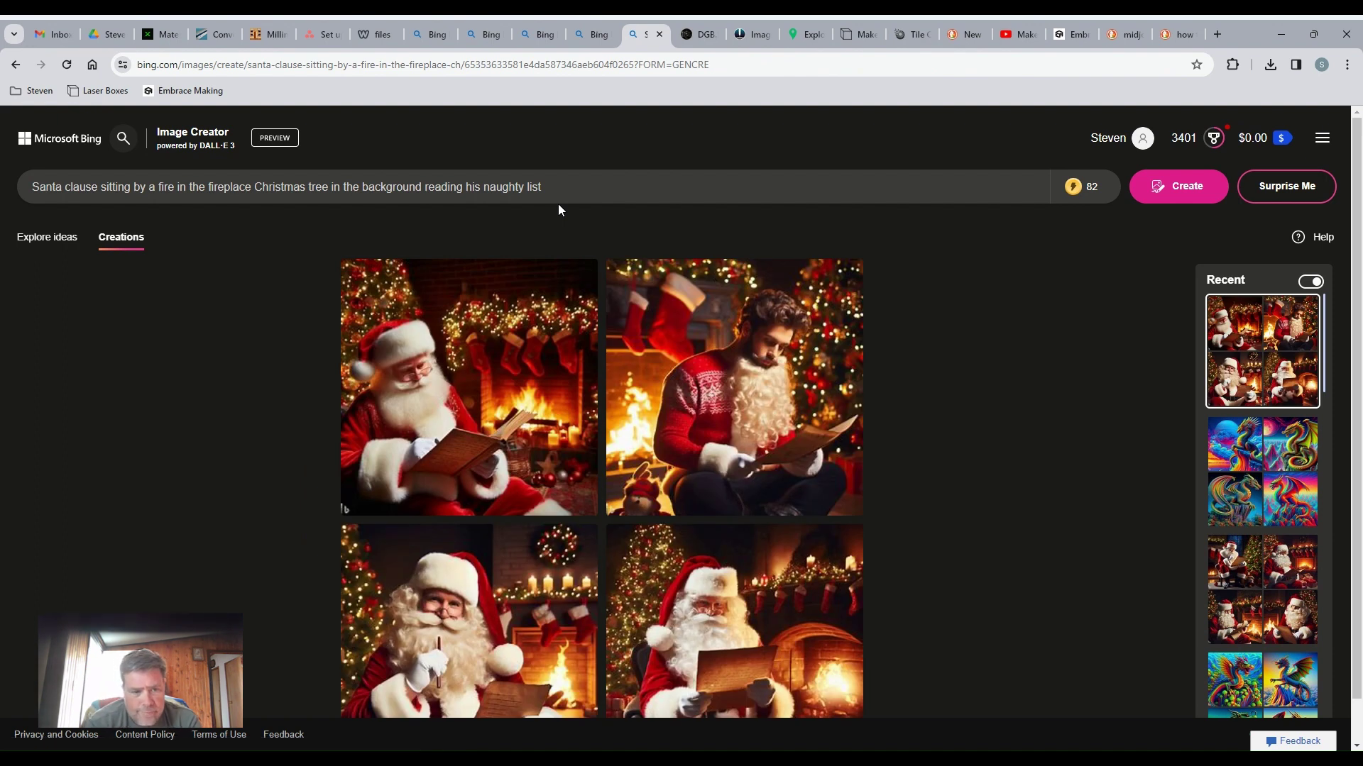
# Step: Look through the enlarged Santa images and download the third and fourth ones
pyautogui.click(489, 374)
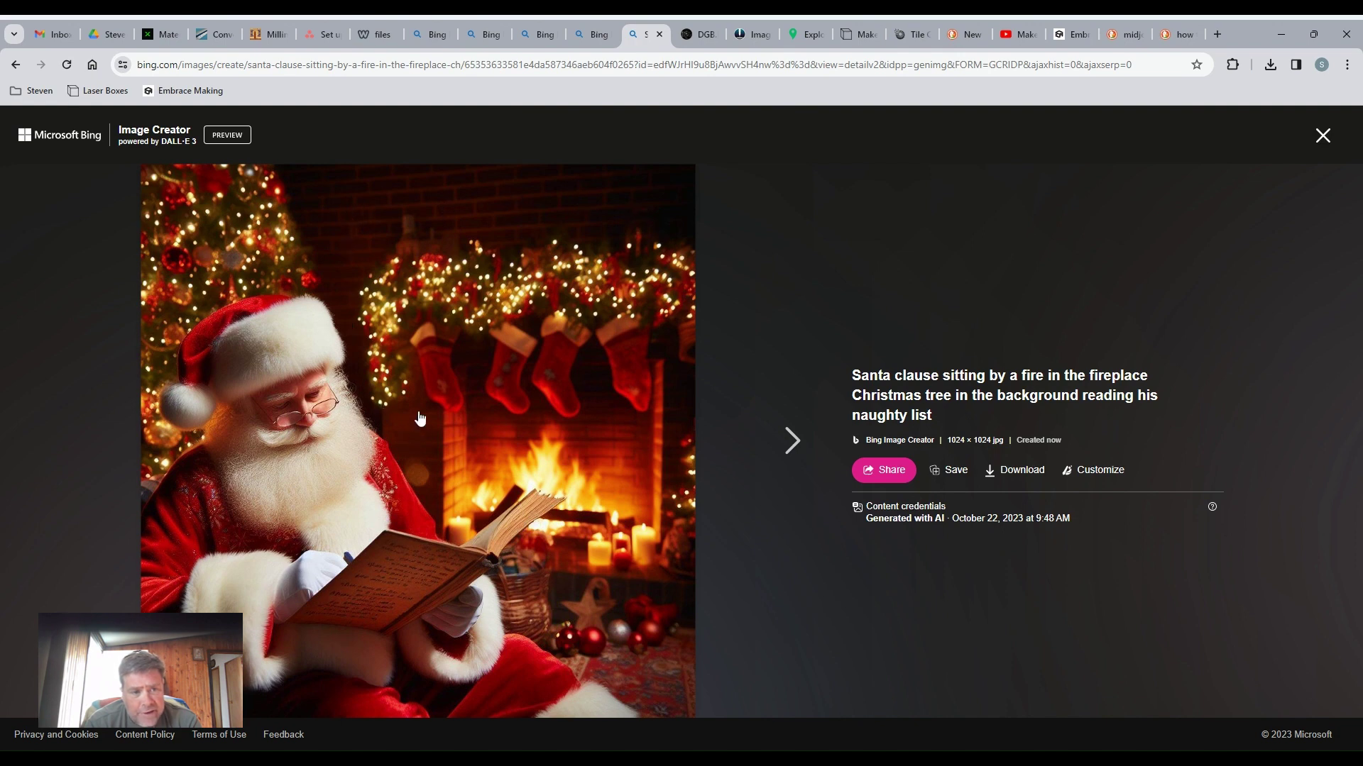
pyautogui.click(785, 441)
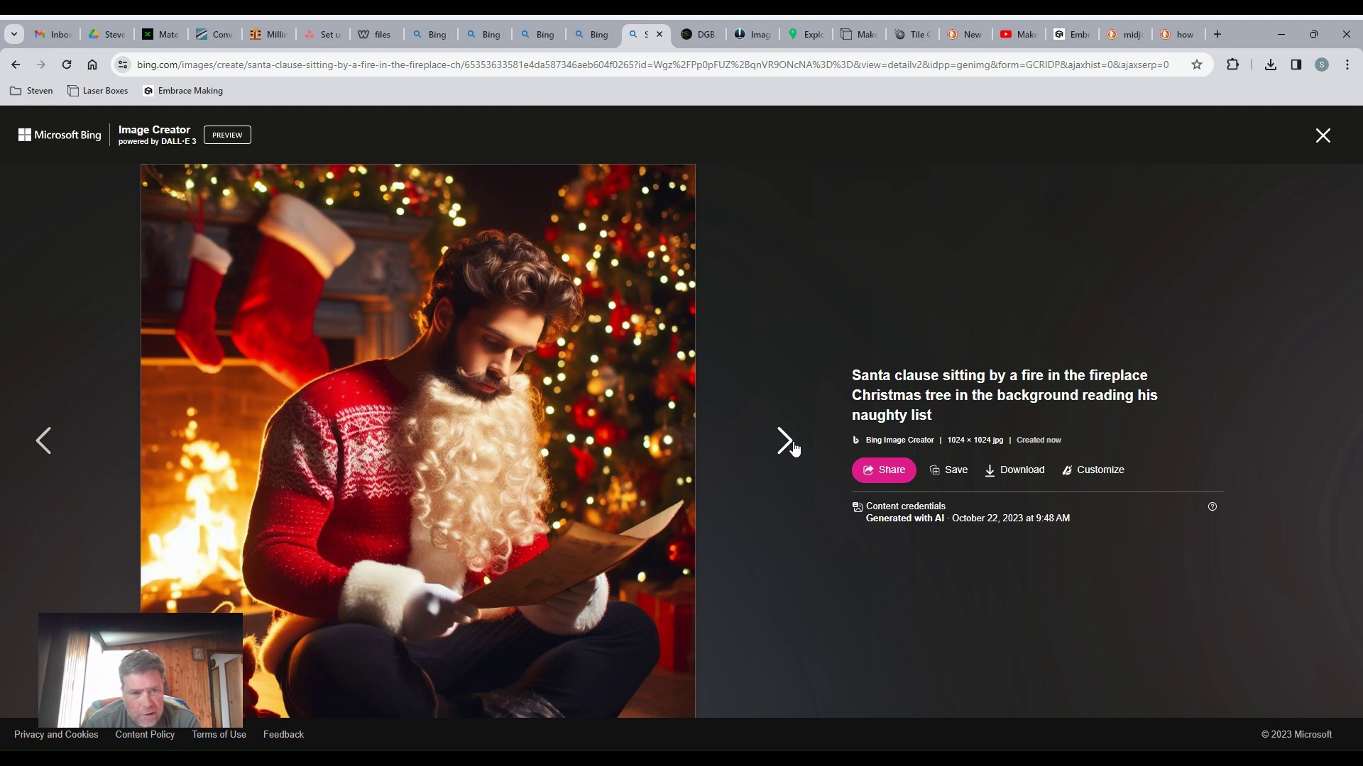
pyautogui.click(793, 449)
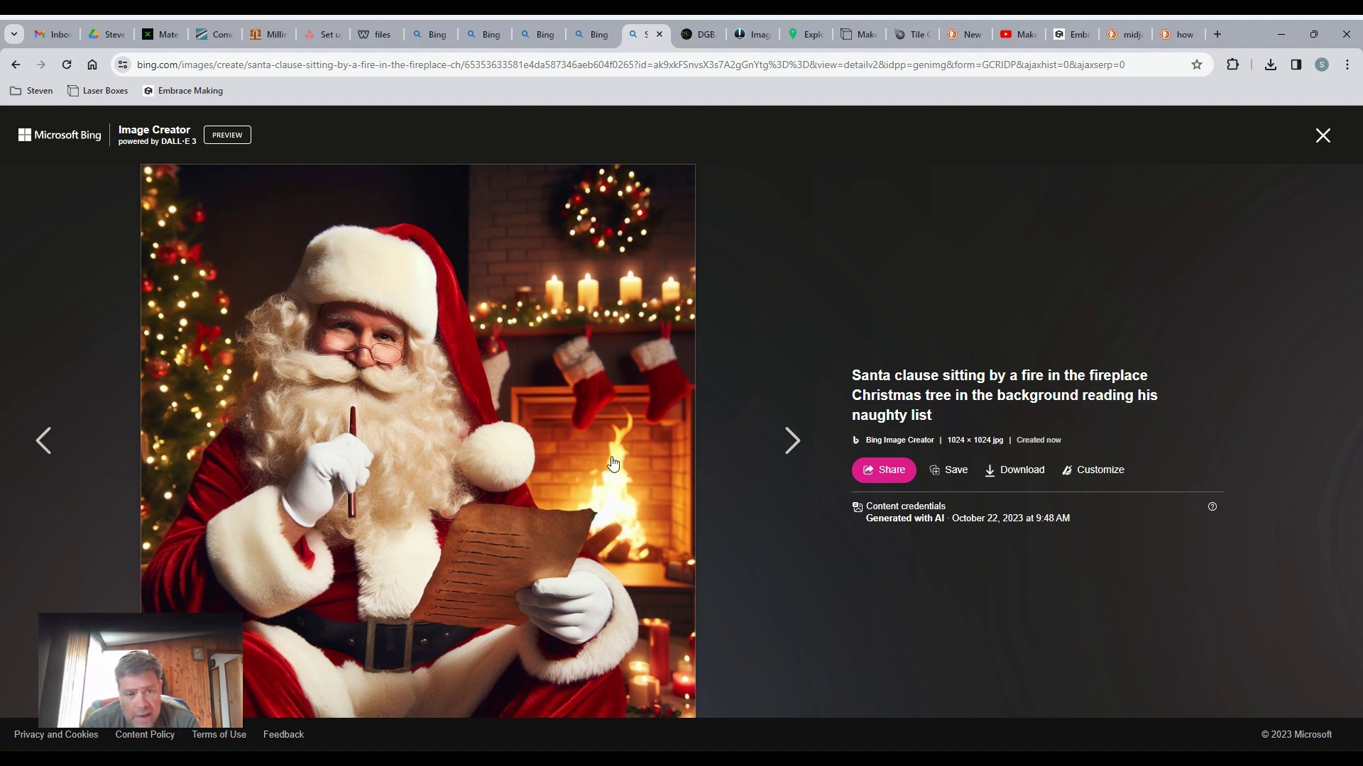
pyautogui.click(1016, 472)
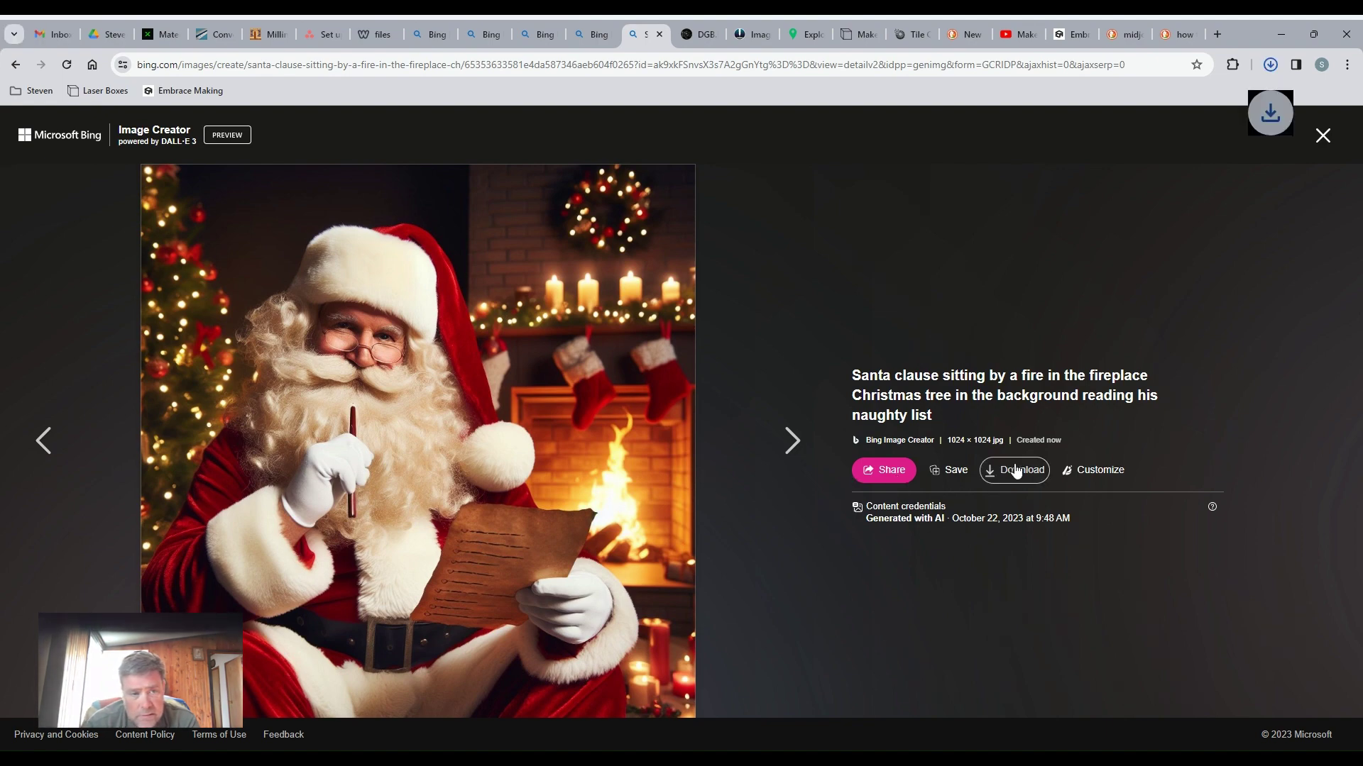
pyautogui.click(782, 438)
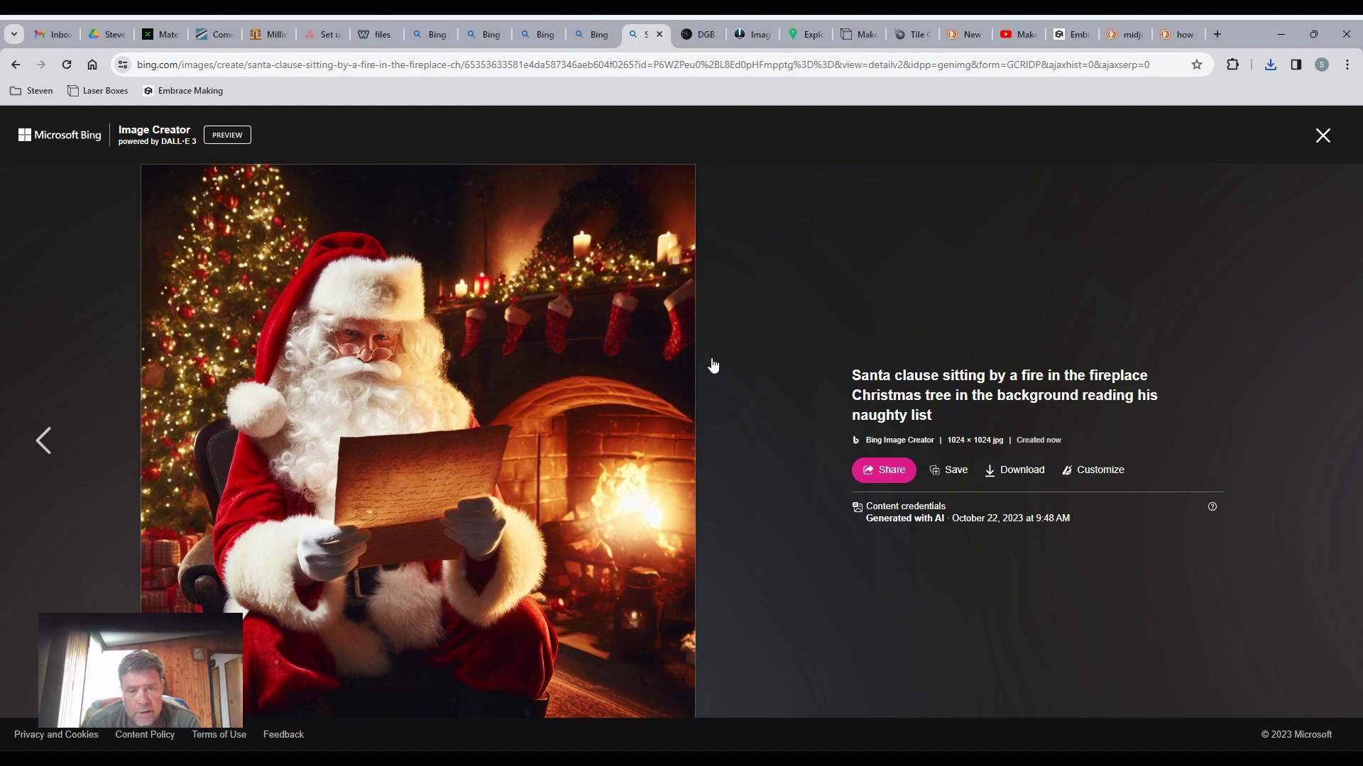
pyautogui.click(1023, 475)
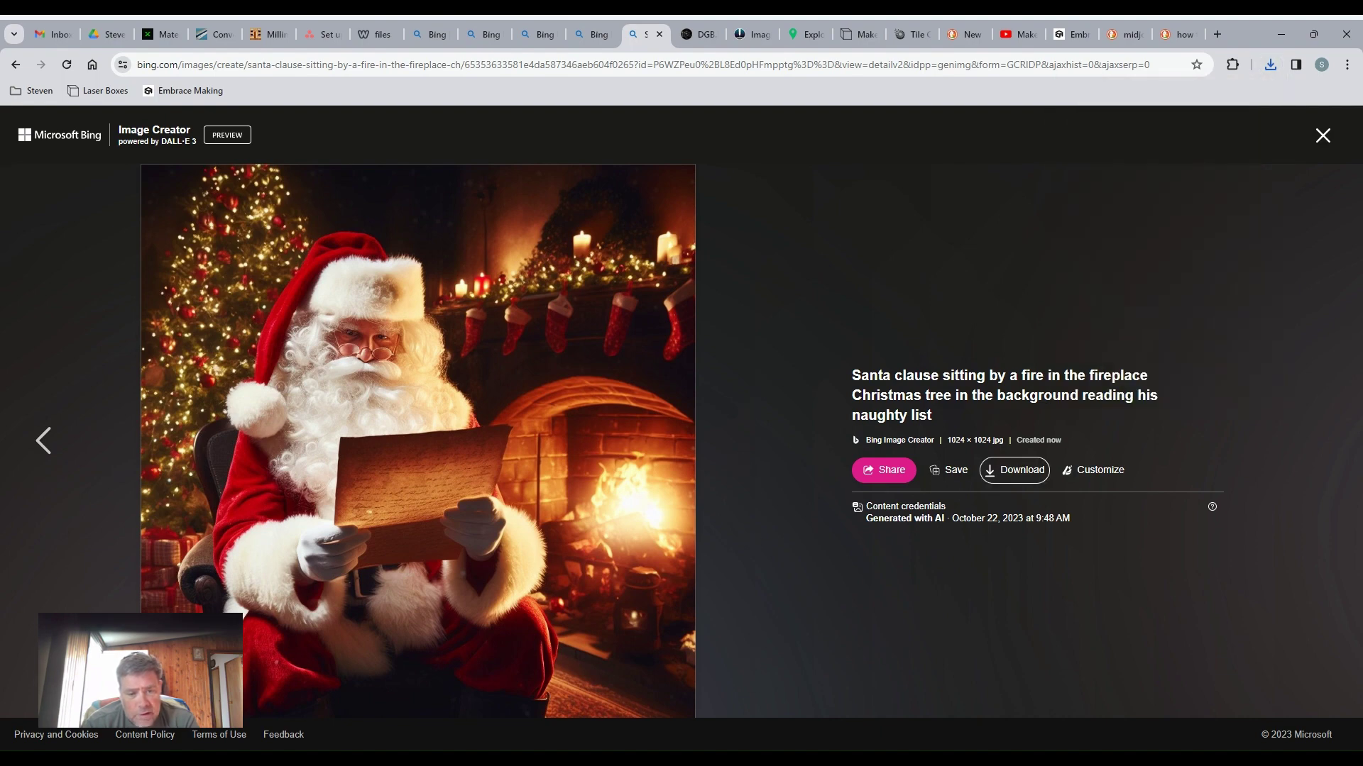
# Step: Switch to the DGB.LOL website and open its AI Image Upscaler tool
pyautogui.hotkey('ctrl', 'Tab')
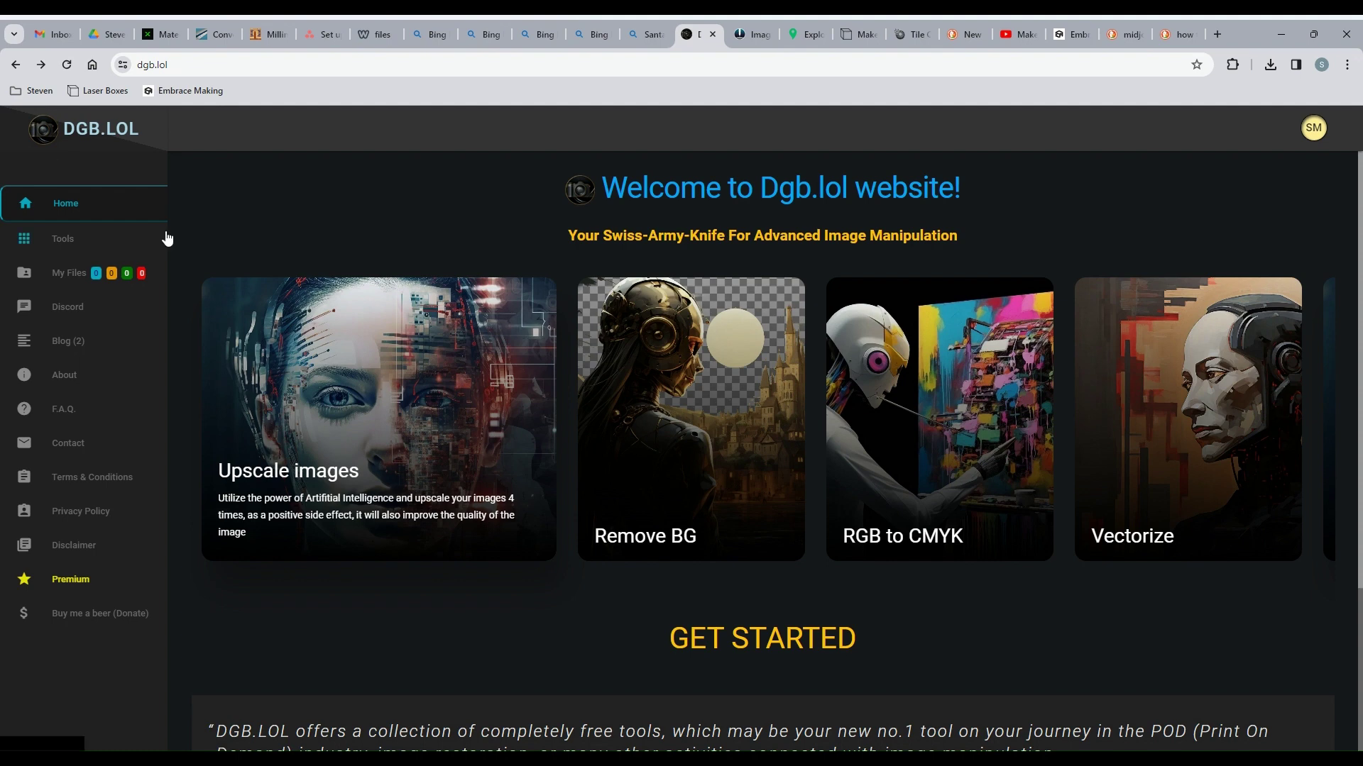
pyautogui.click(64, 245)
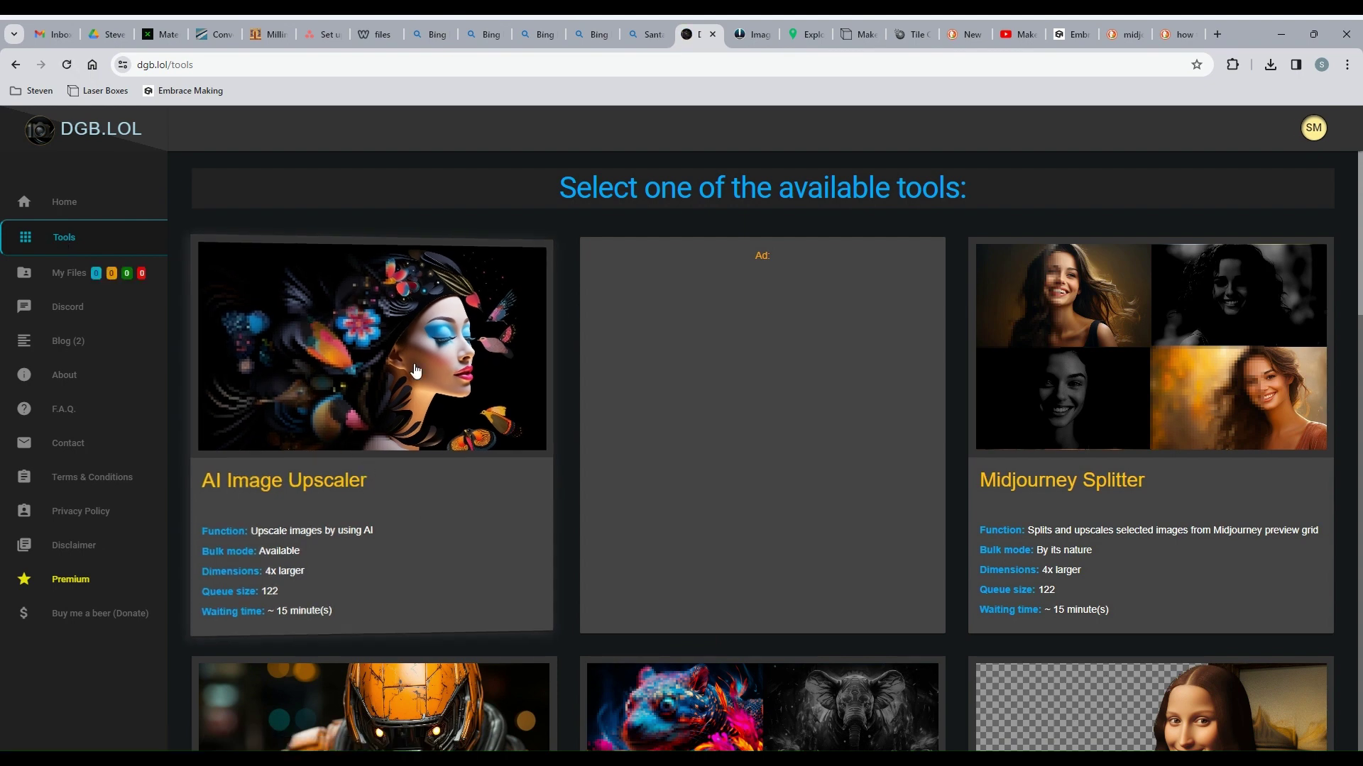
pyautogui.click(357, 376)
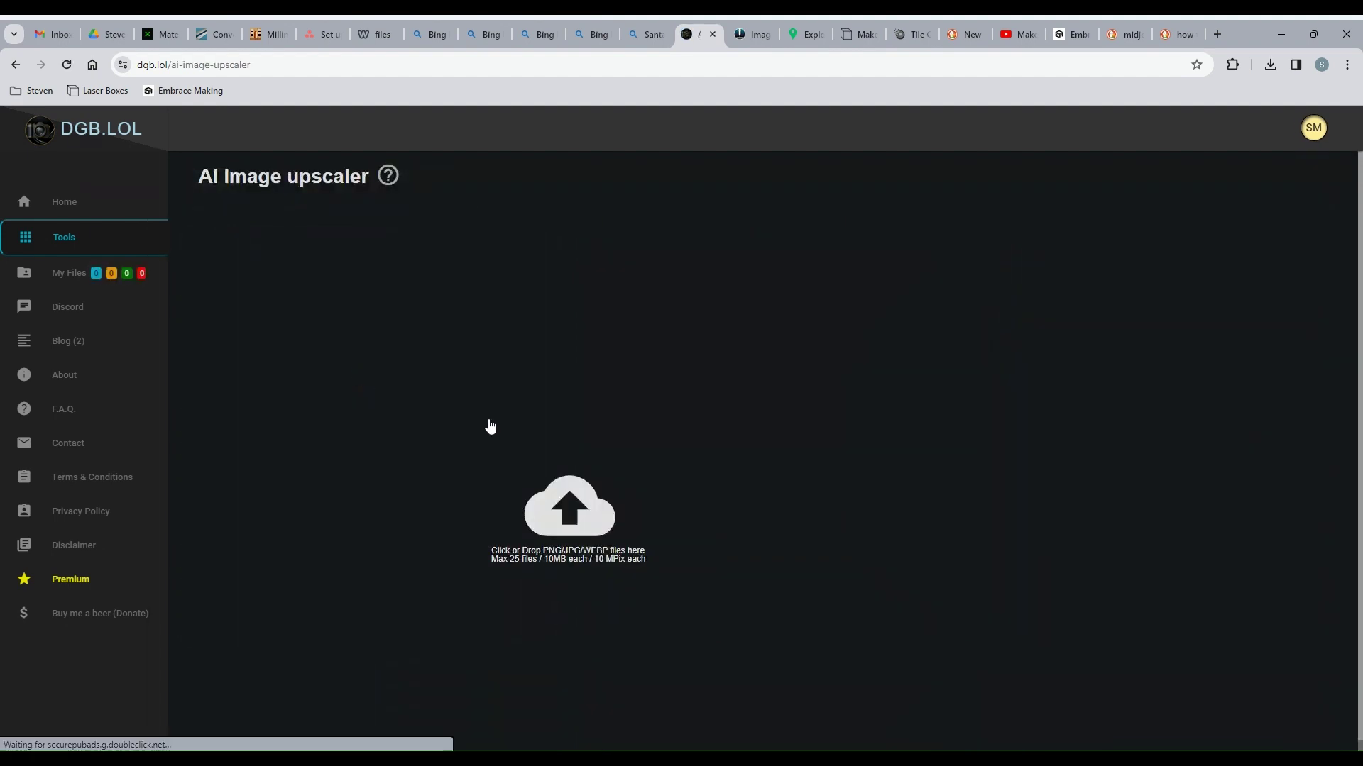
# Step: Upload the two most recent Santa images and the two most recent dragon images from the Downloads folder to the AI Image Upscaler
pyautogui.click(564, 554)
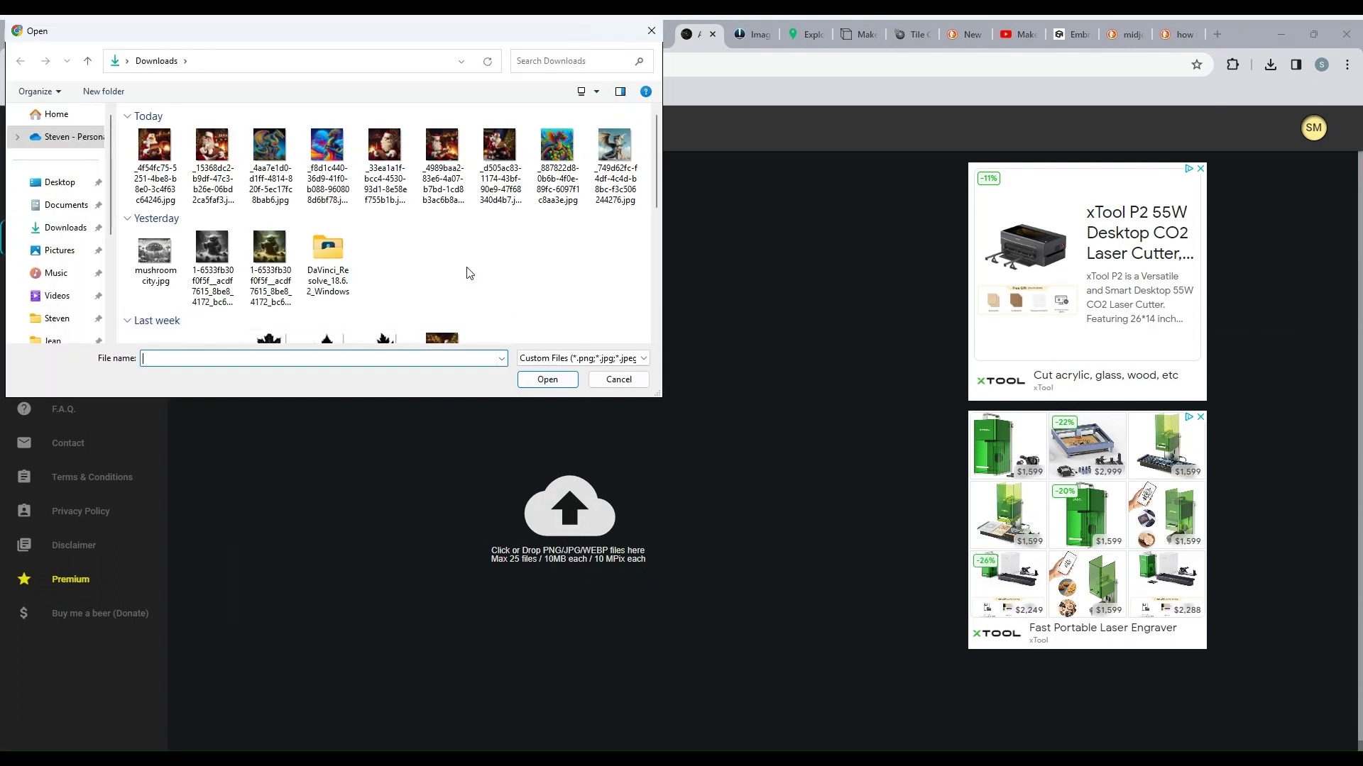
pyautogui.click(148, 149)
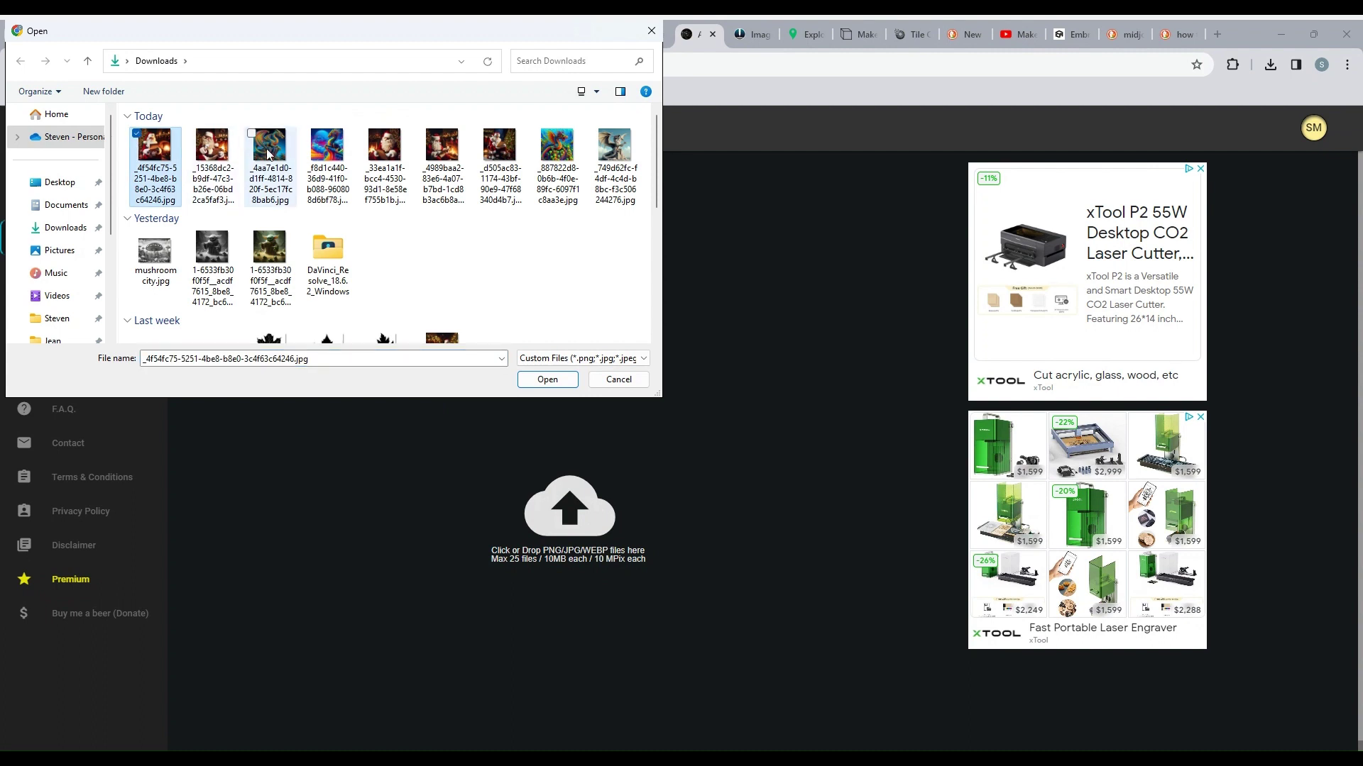
pyautogui.keyDown('shift'); pyautogui.click(337, 149); pyautogui.keyUp('shift')
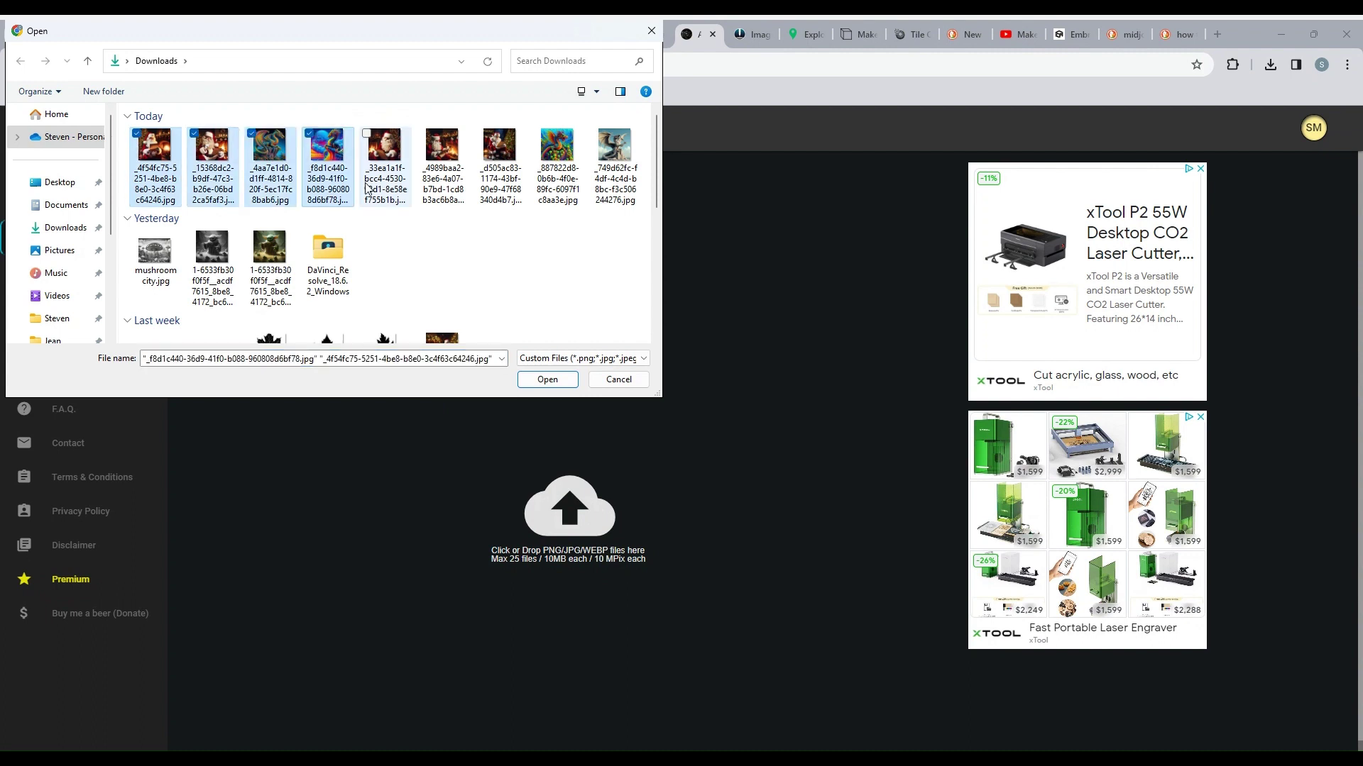
pyautogui.click(559, 379)
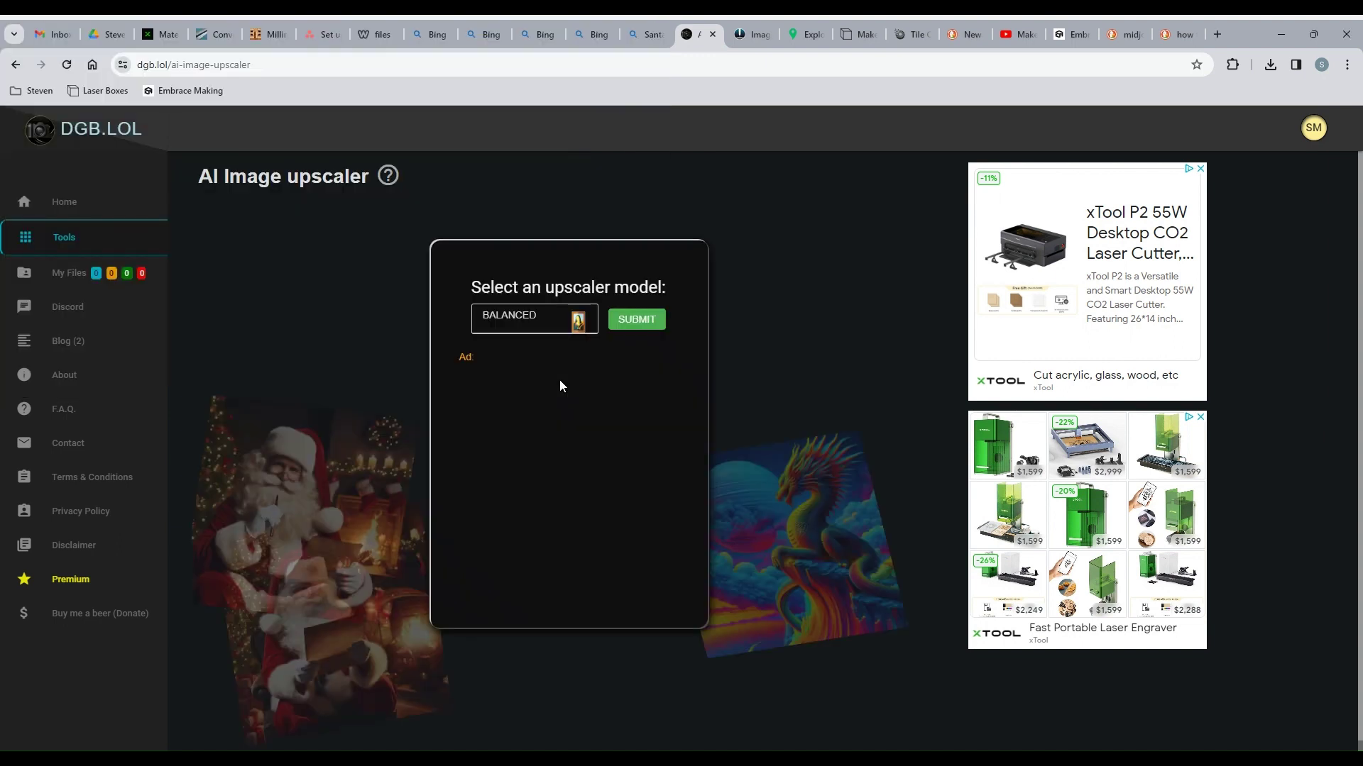
# Step: Submit the four images for upscaling with the DETAILED (NOISY) model and view the task list in My Files
pyautogui.click(545, 325)
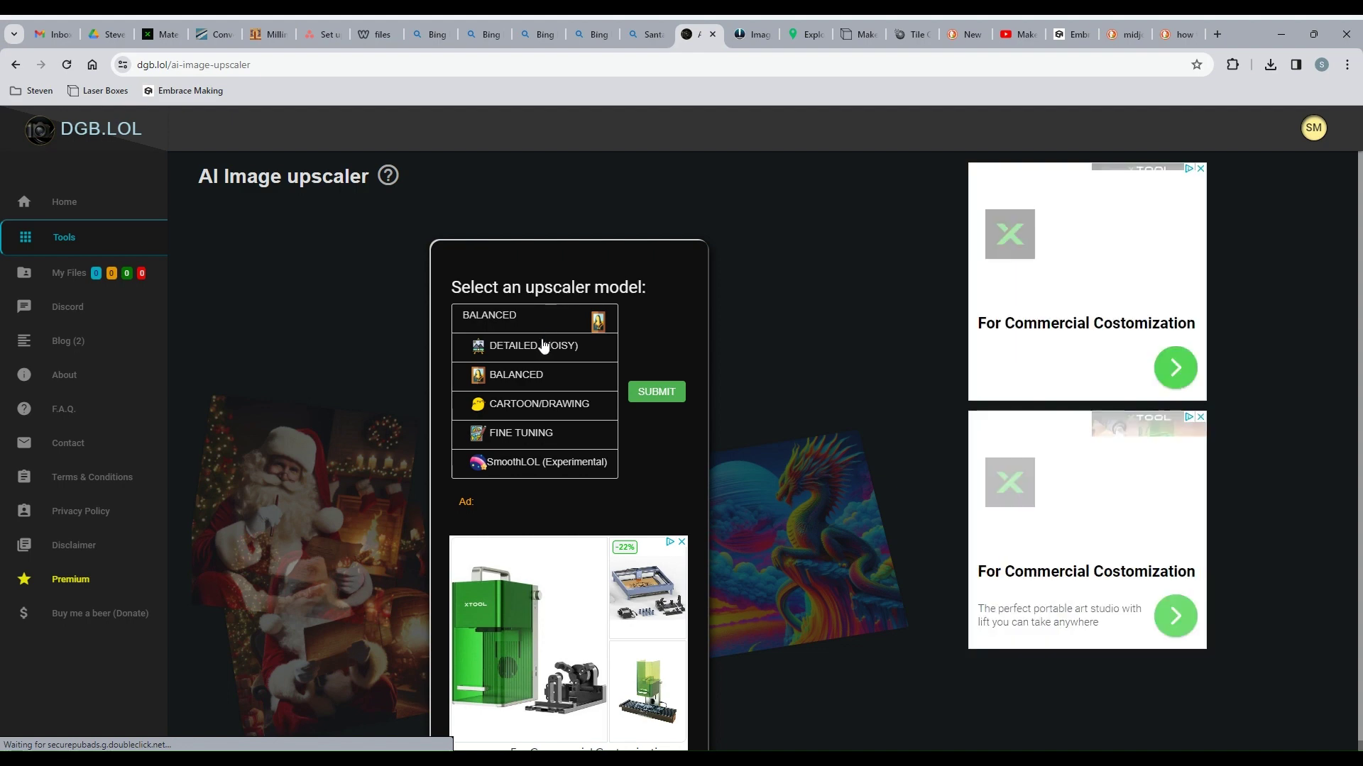
pyautogui.click(534, 347)
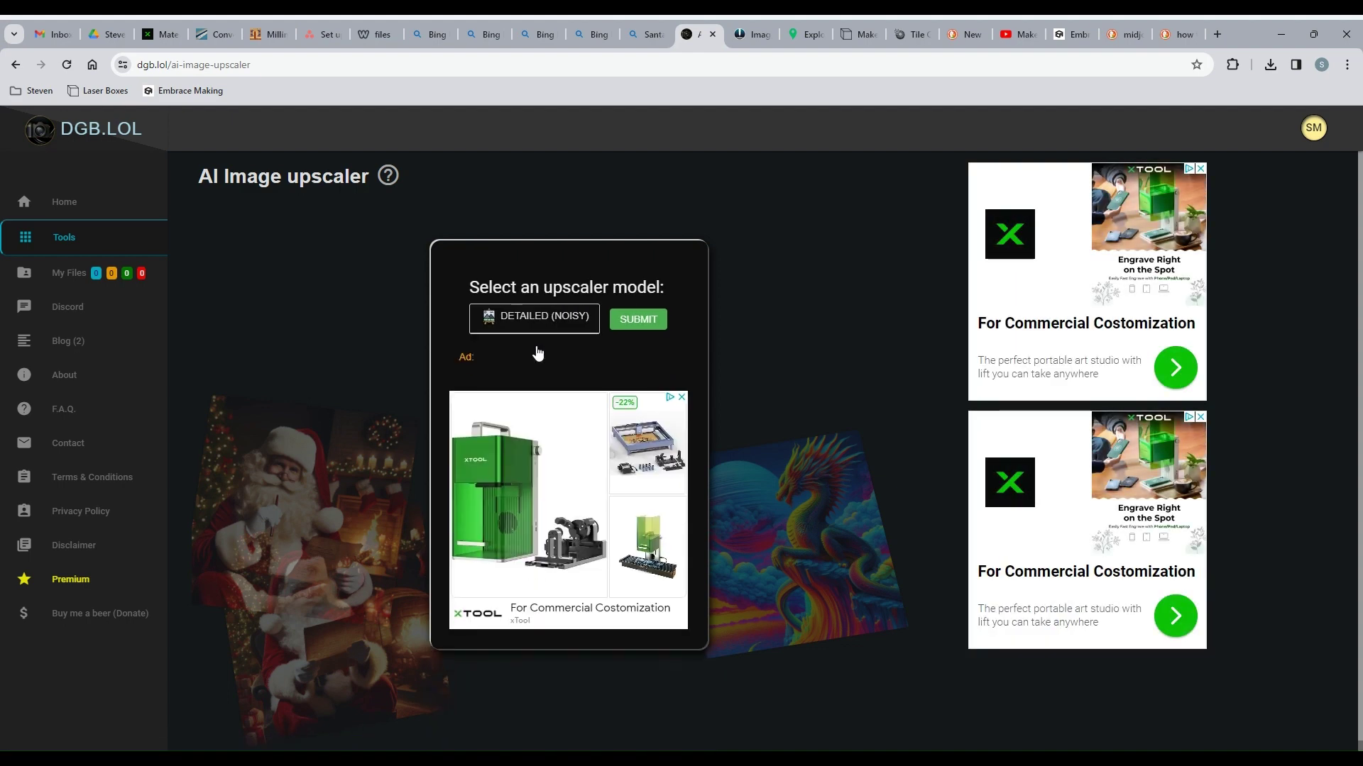
pyautogui.click(647, 326)
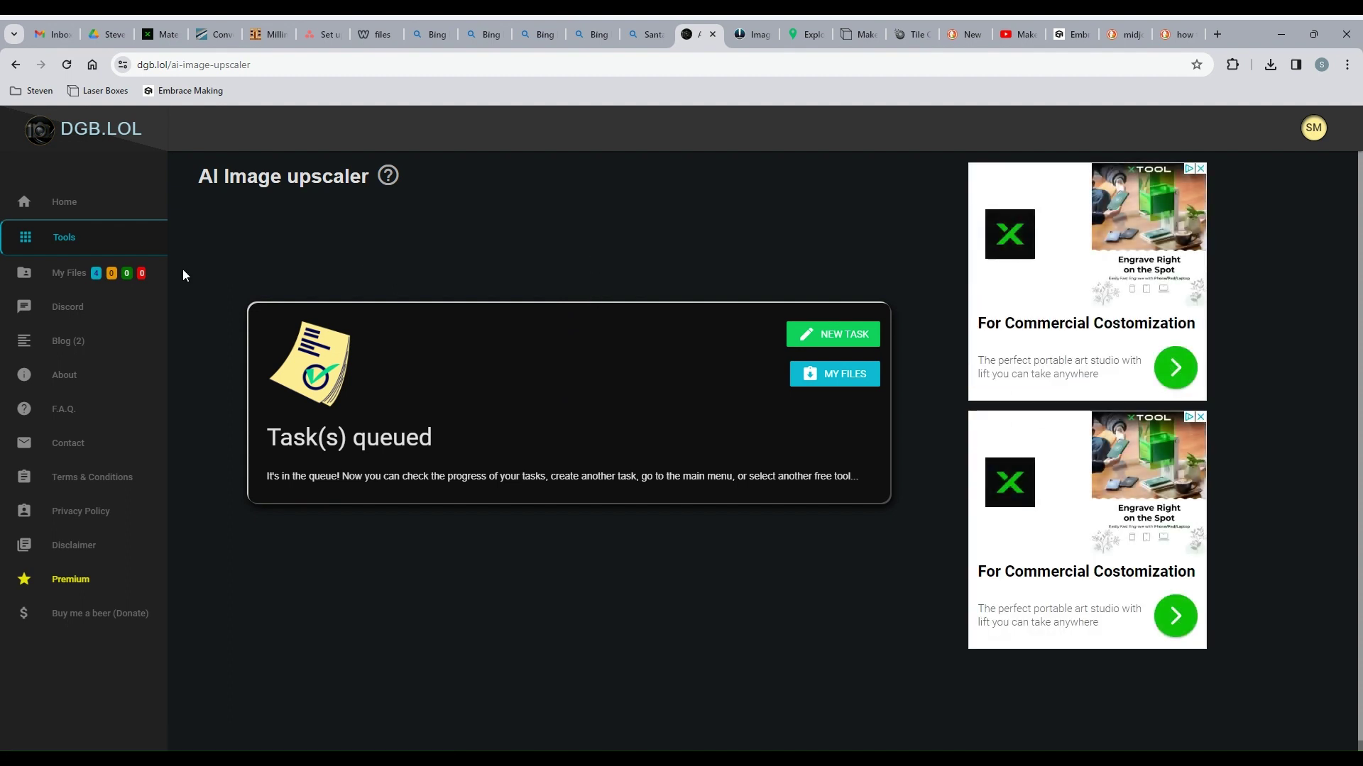
pyautogui.click(55, 237)
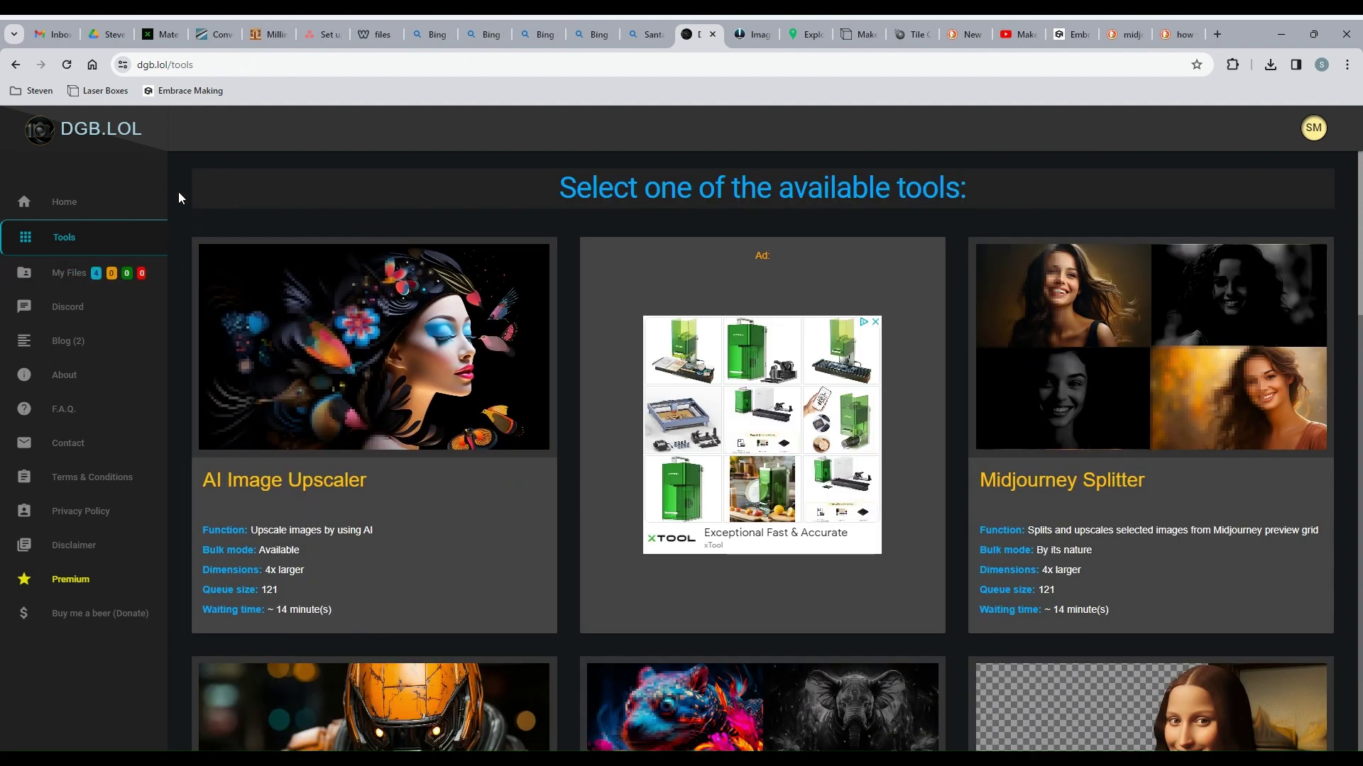
pyautogui.click(68, 277)
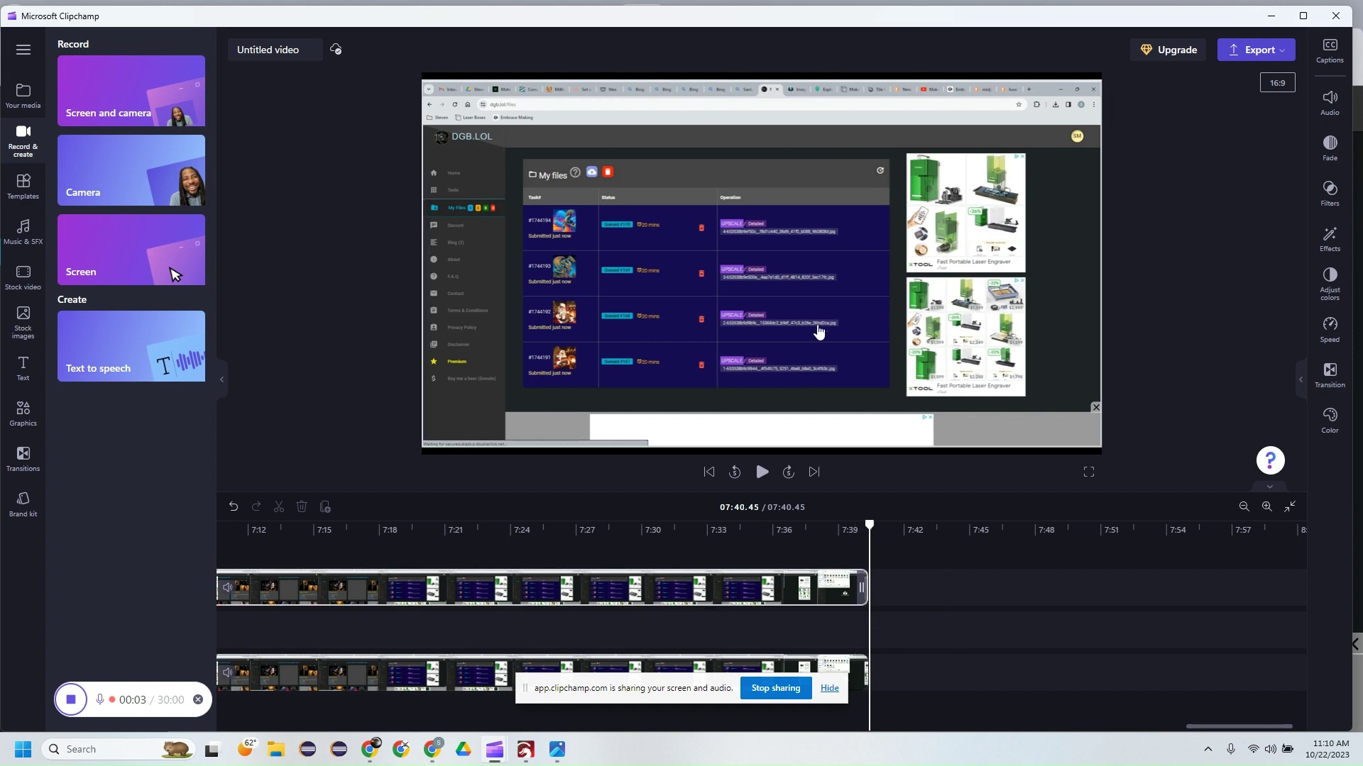
# Step: Switch back to the browser and download all four upscaled images from My Files, dismissing the ad that interrupts
pyautogui.click(434, 754)
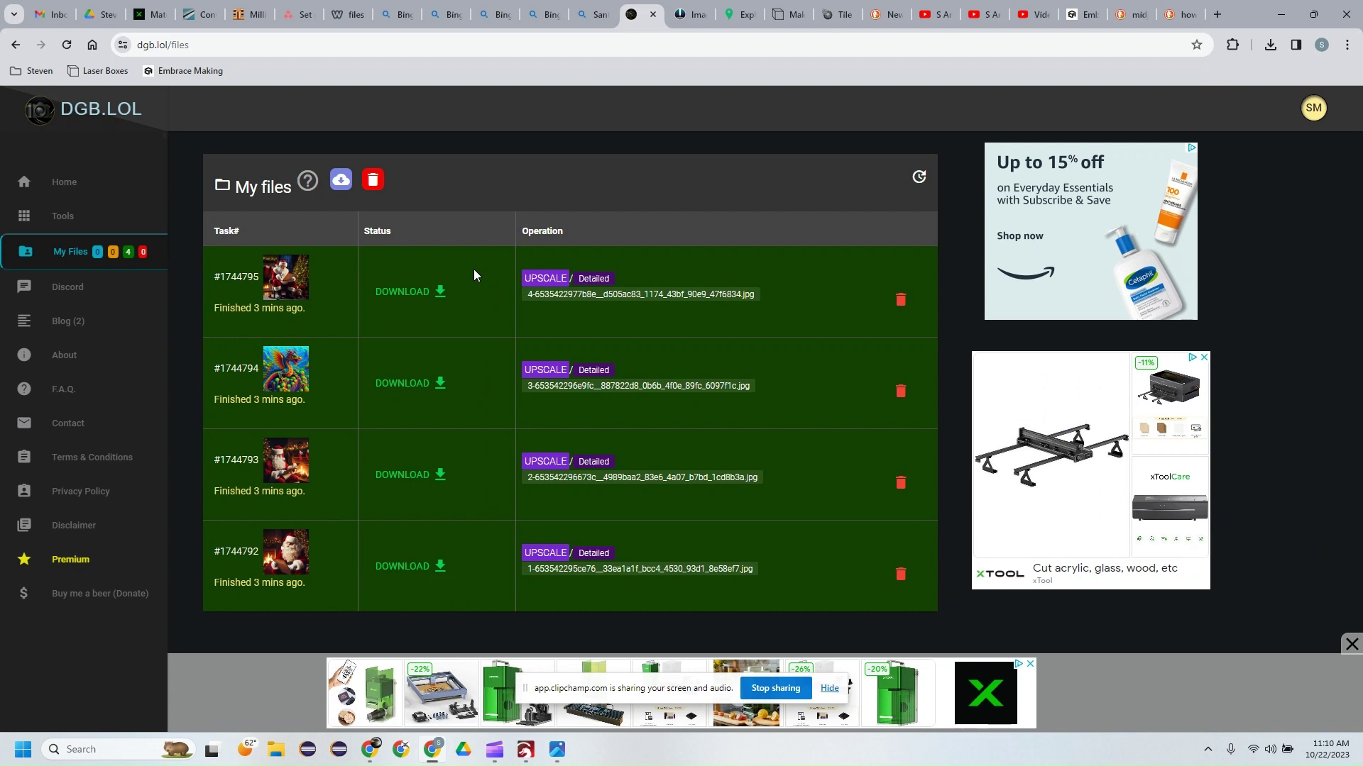
pyautogui.click(416, 291)
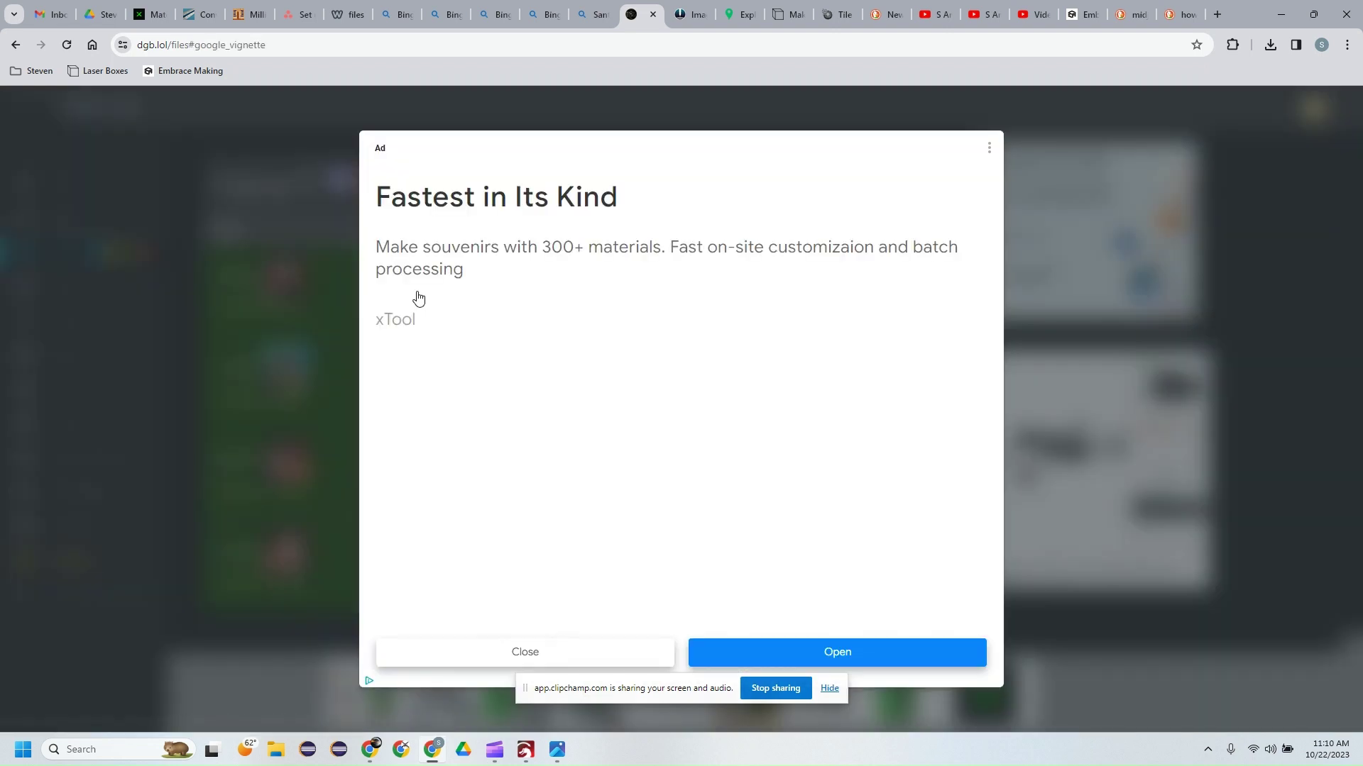
pyautogui.click(501, 663)
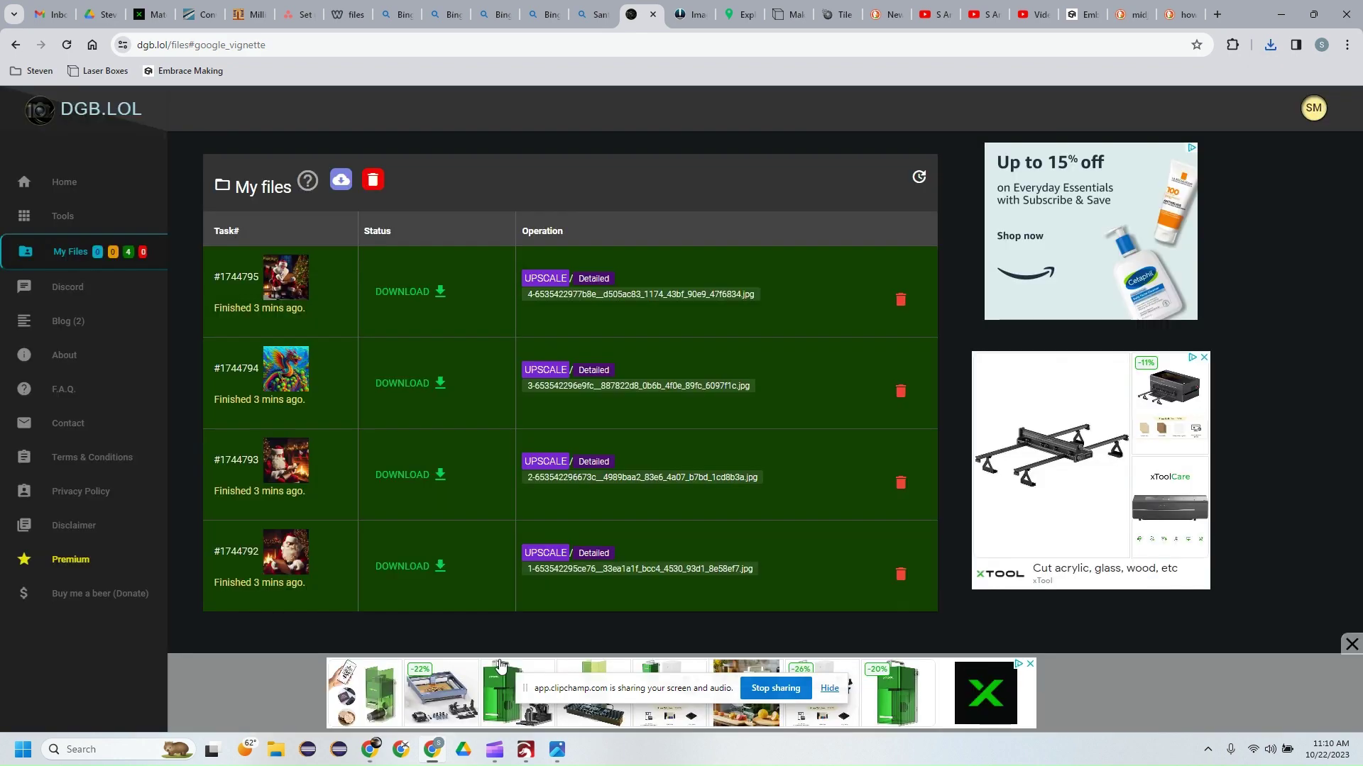
pyautogui.click(410, 384)
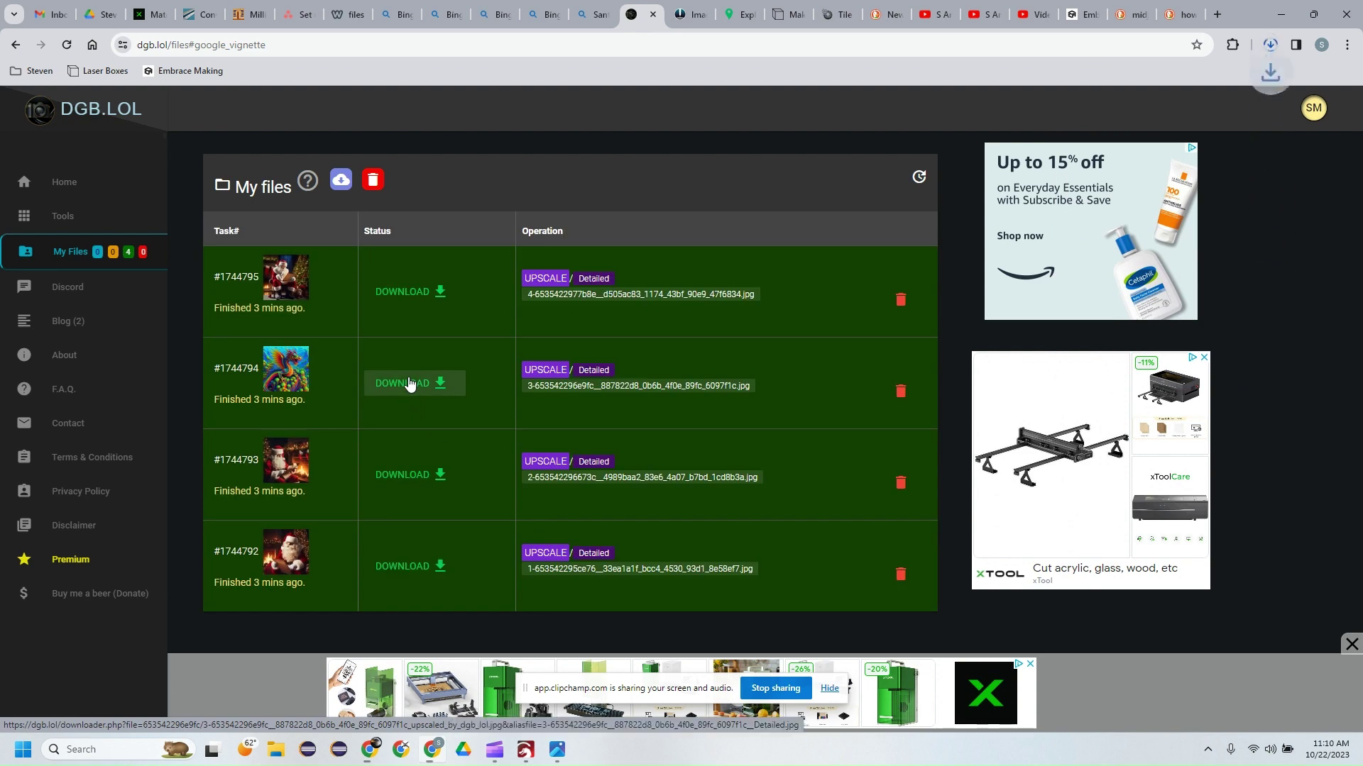
pyautogui.click(410, 473)
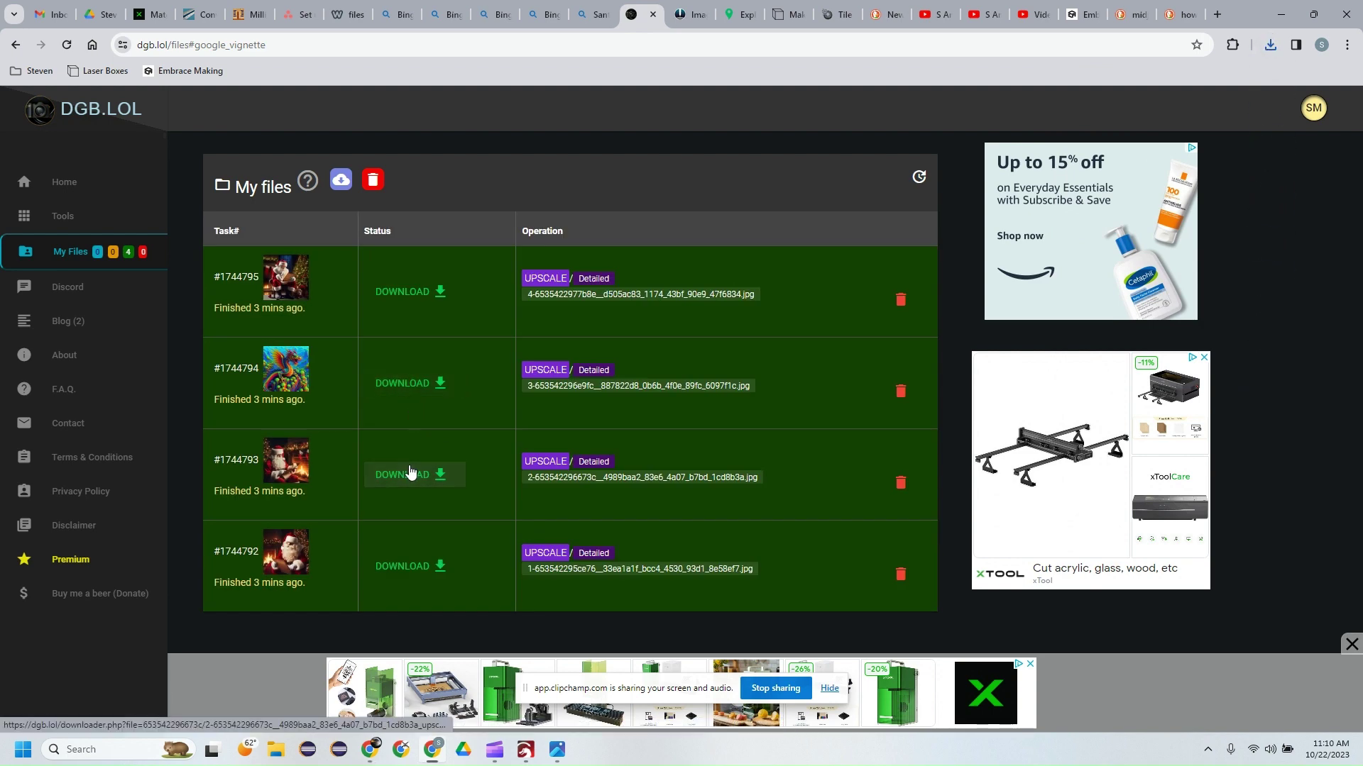
pyautogui.click(406, 572)
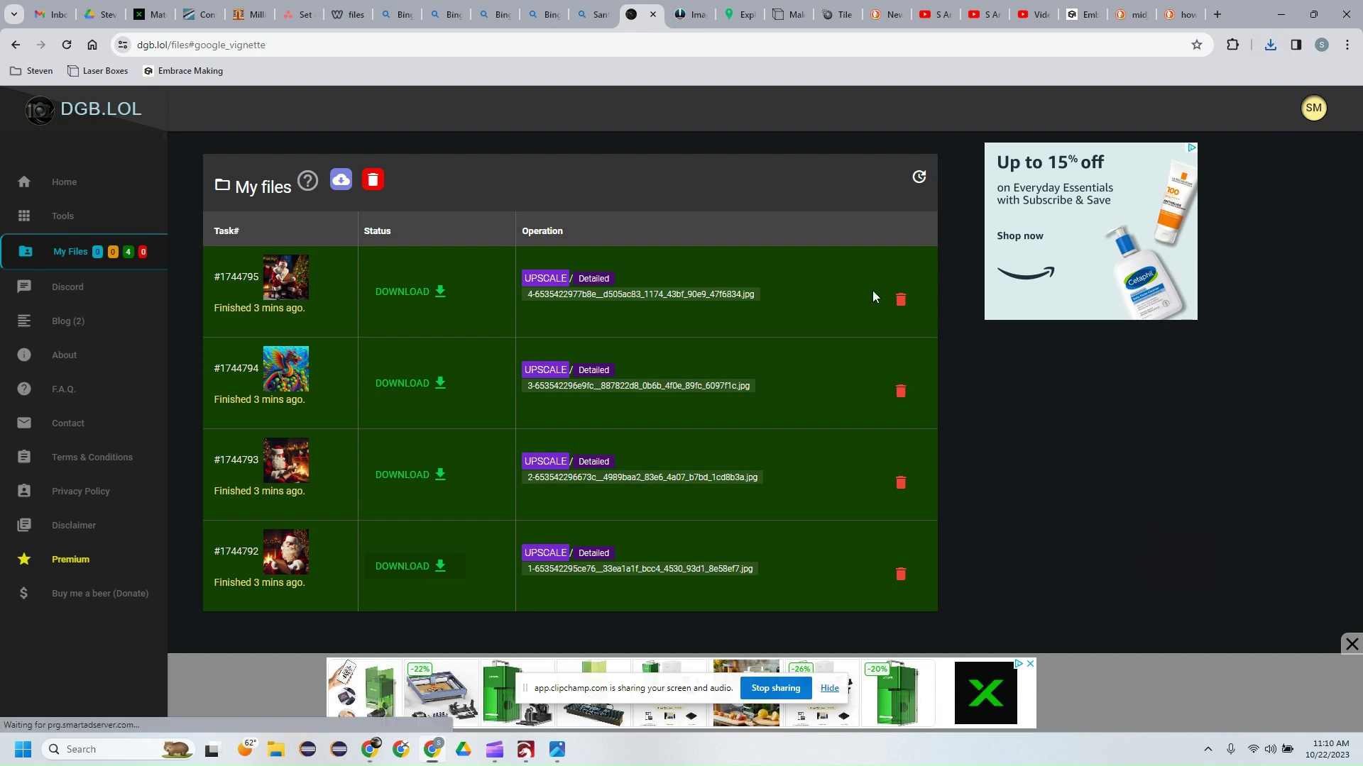
# Step: Delete all four finished upscale tasks from My Files
pyautogui.click(901, 299)
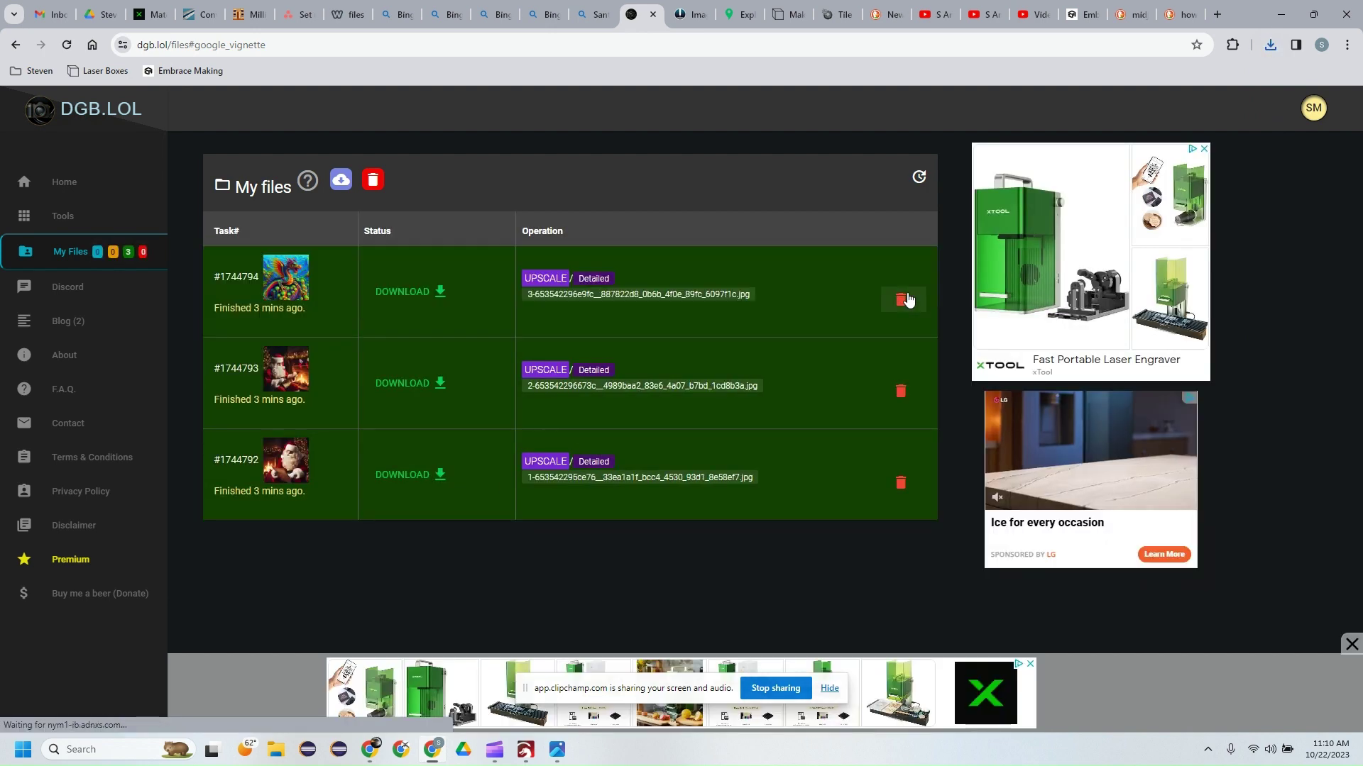
pyautogui.click(901, 299)
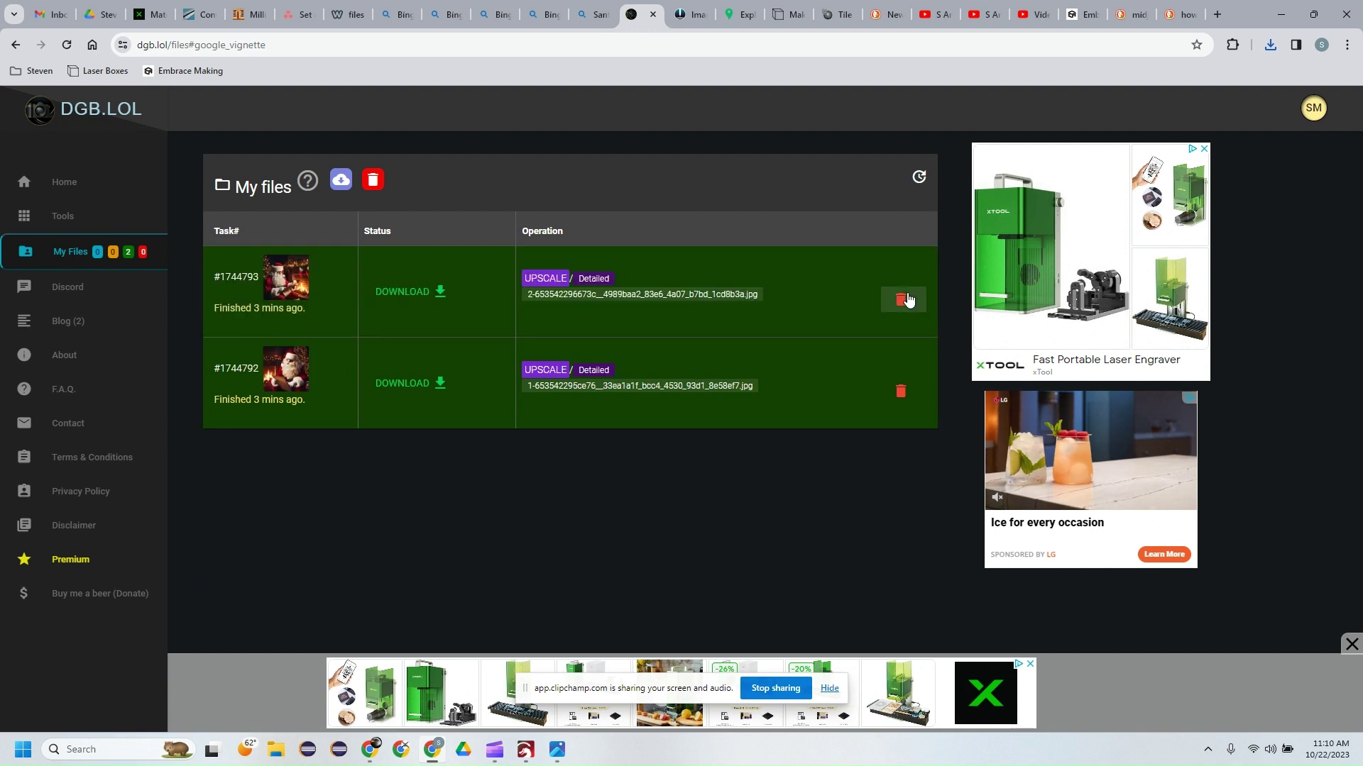
pyautogui.click(901, 299)
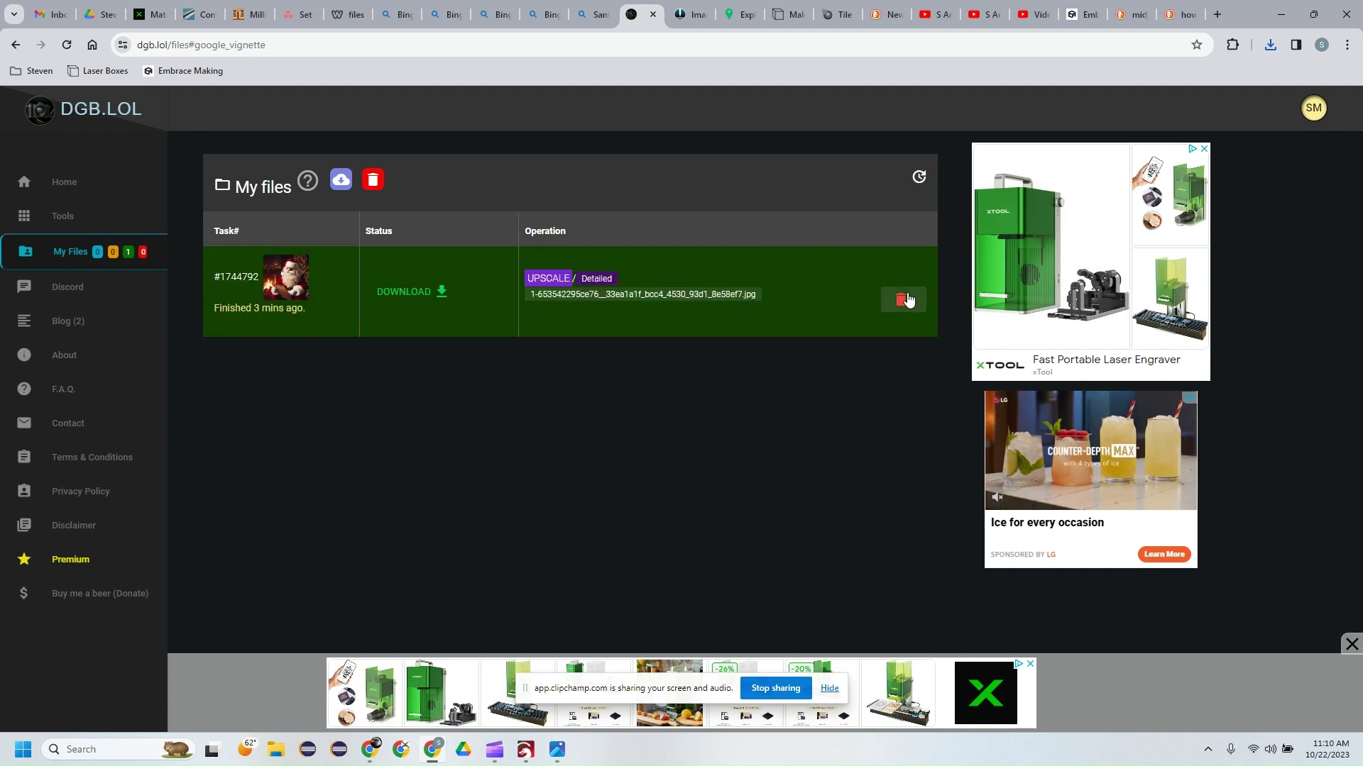
pyautogui.click(907, 299)
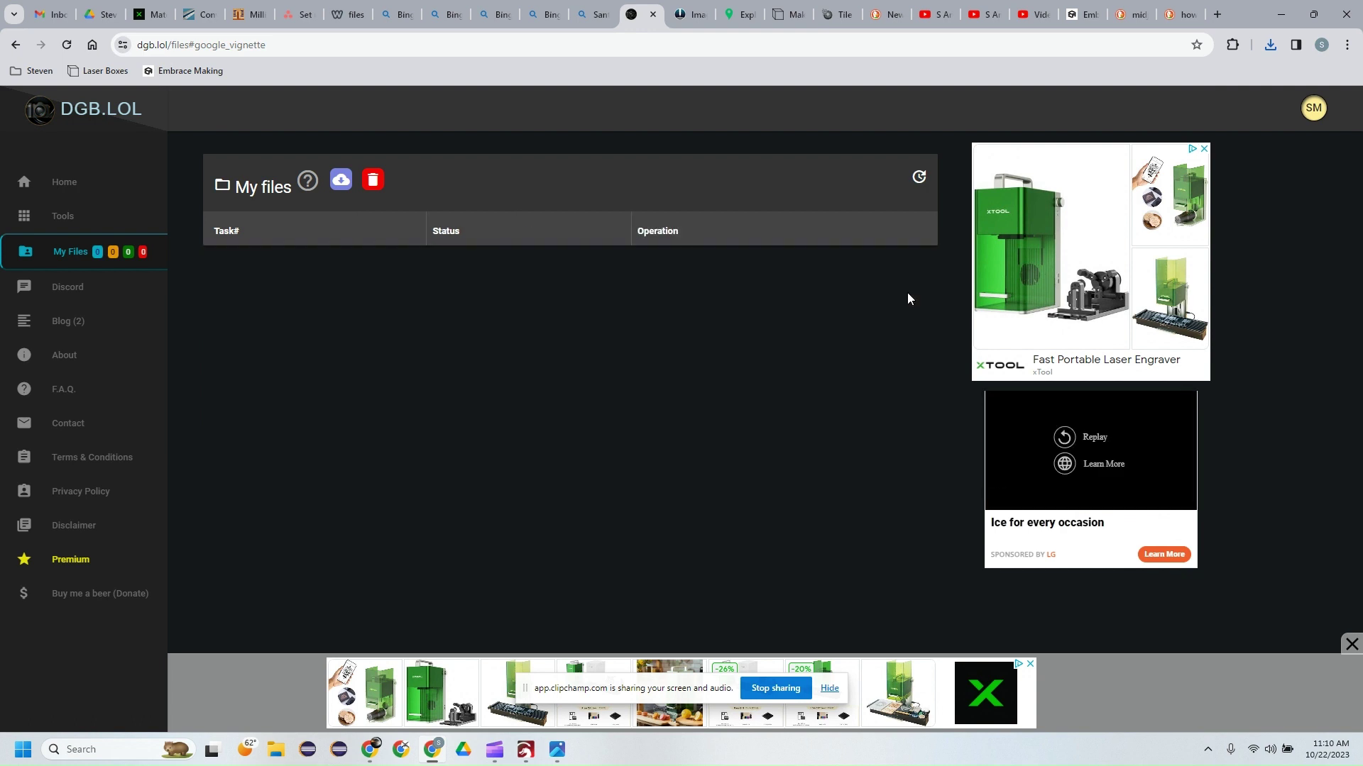
# Step: Restart the editor on the ImagR website and upload the upscaled dragon image beginning with 4-653538b9ef50c from the Downloads folder
pyautogui.click(687, 20)
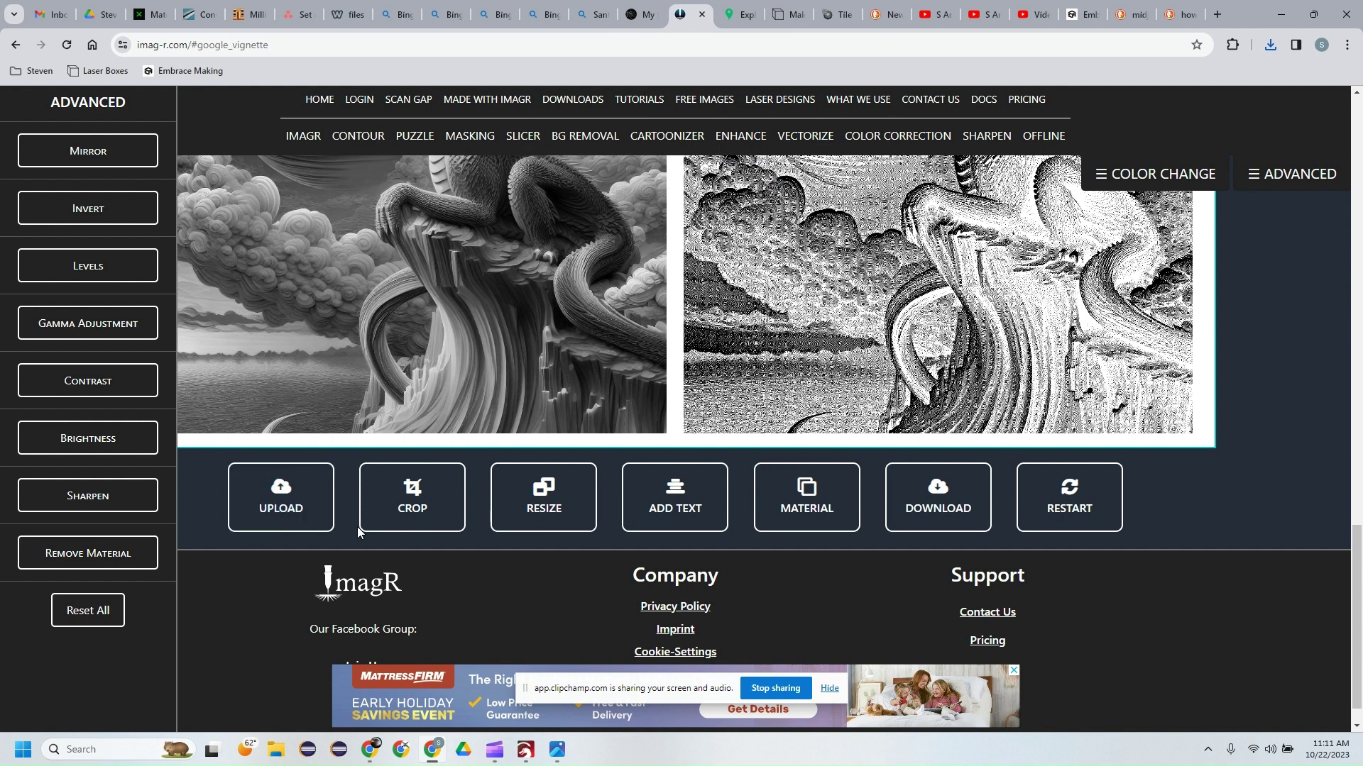
pyautogui.click(1036, 512)
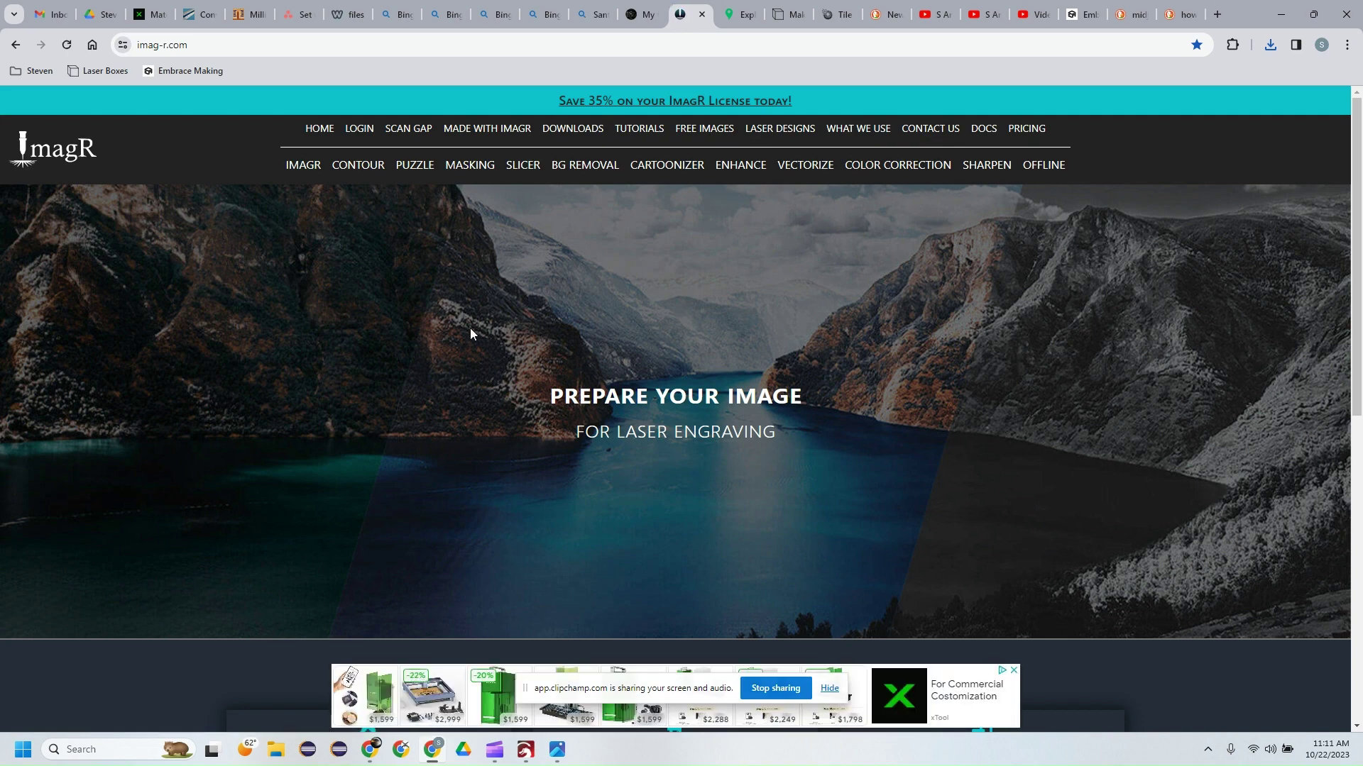
pyautogui.scroll(-5, 470, 328)
pyautogui.scroll(-4, 470, 328)
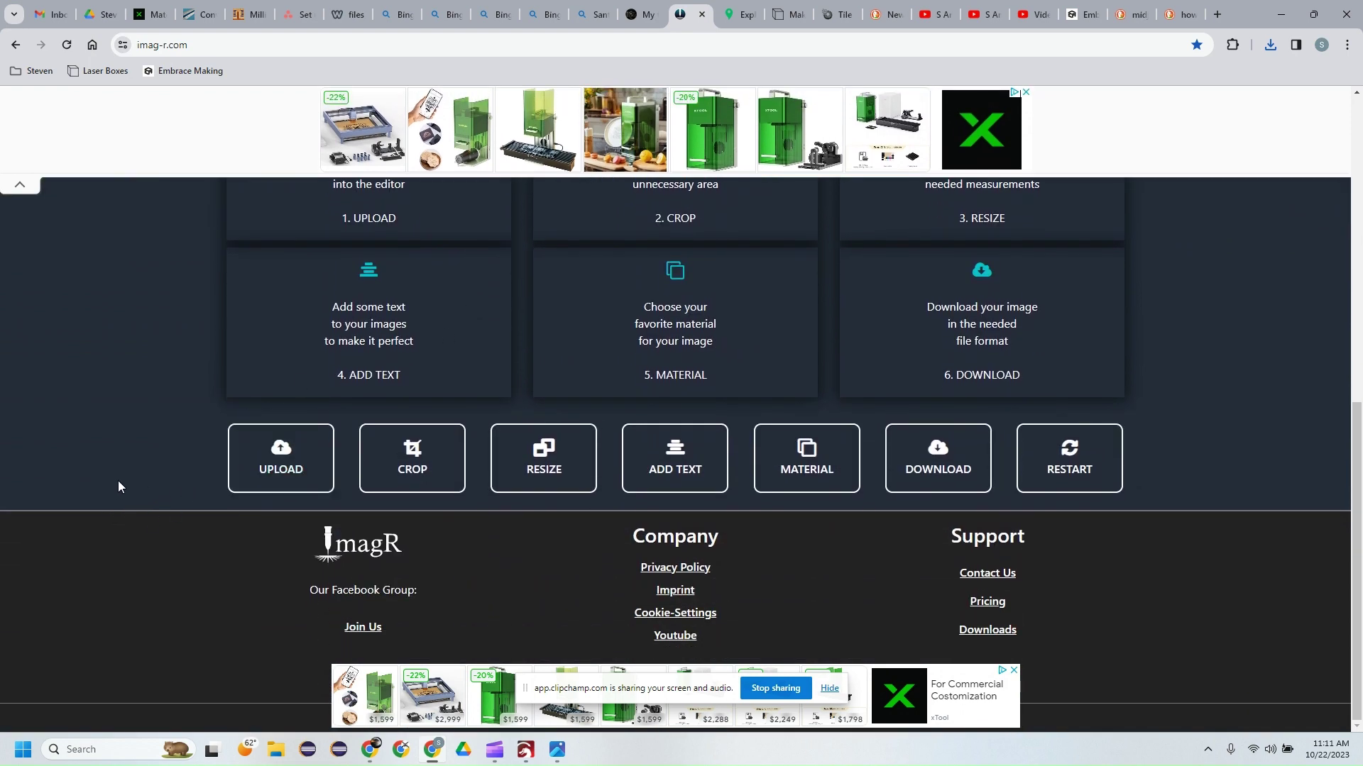
pyautogui.click(287, 472)
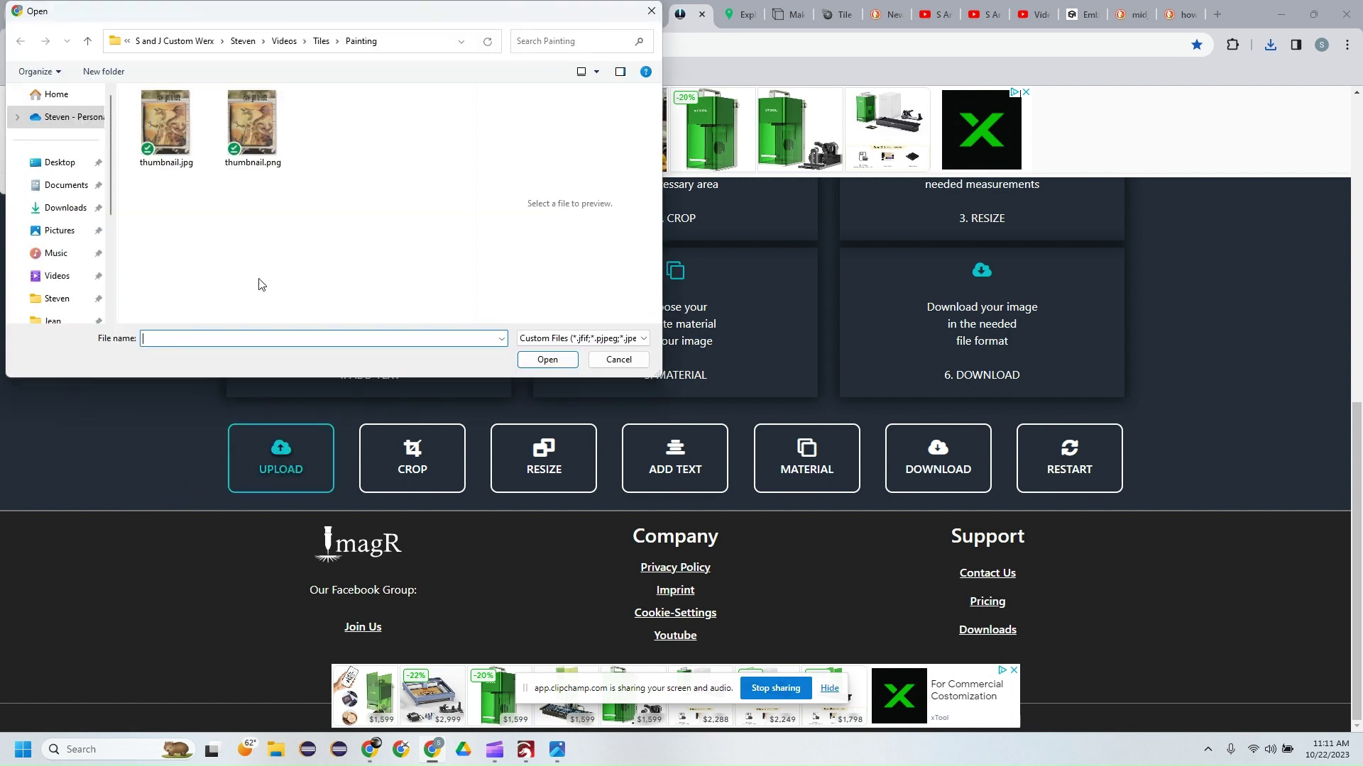
pyautogui.click(67, 210)
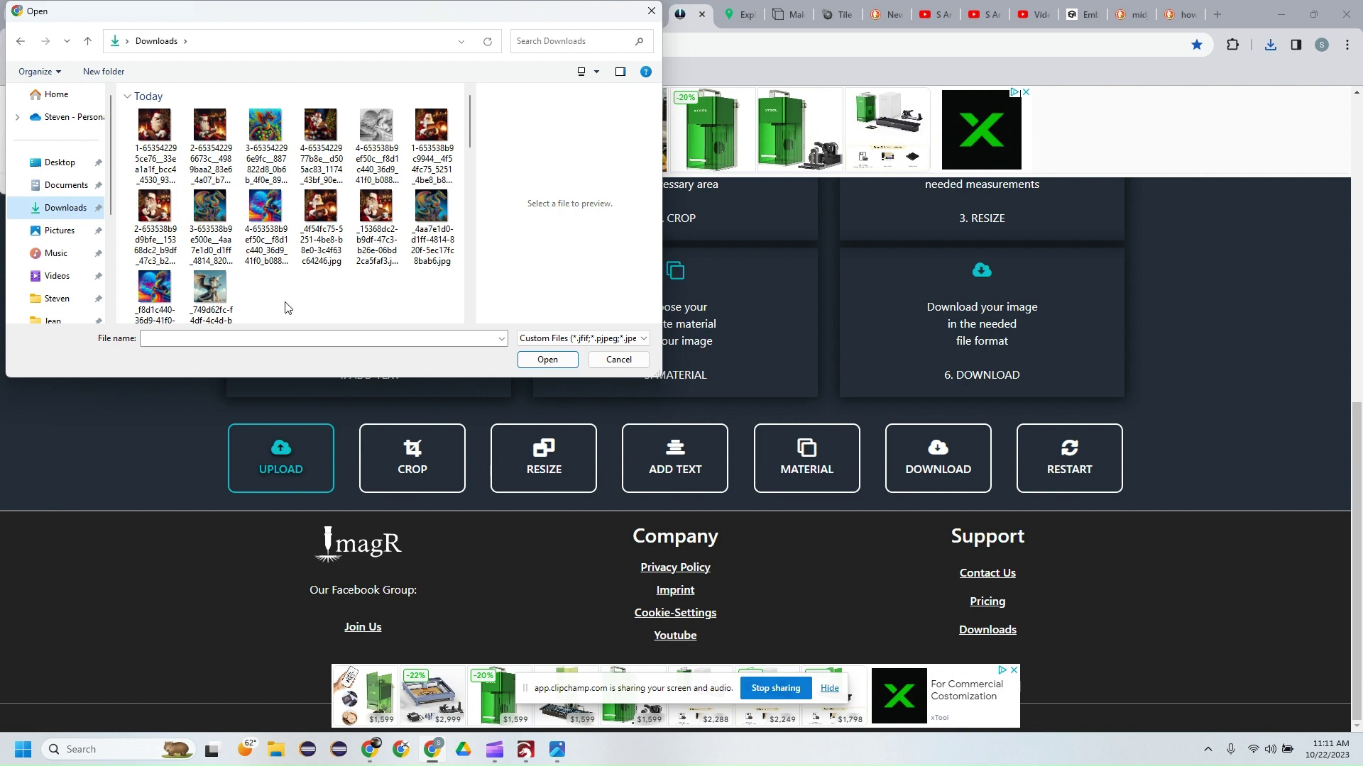
pyautogui.doubleClick(260, 206)
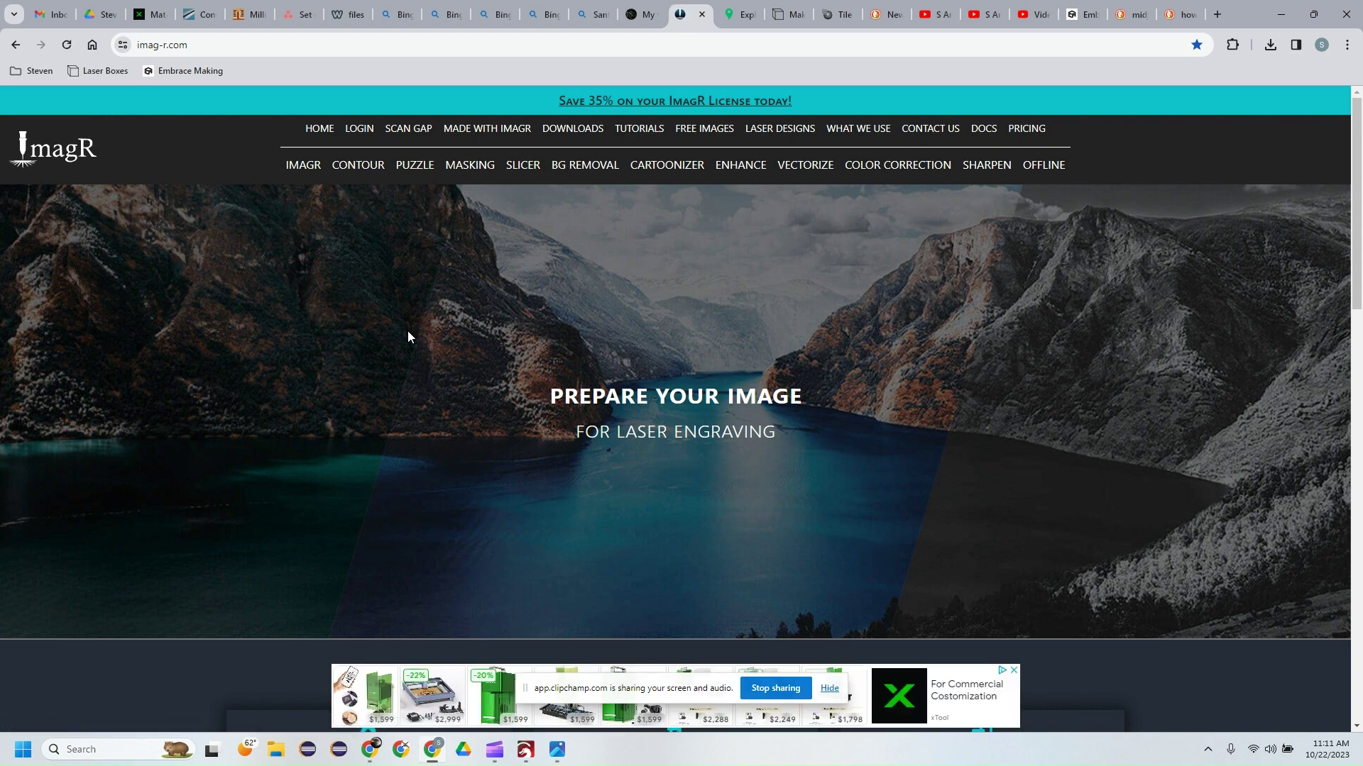
# Step: Examine the uploaded dragon image in the editor and in the Crop tool's preview, then close the tool without cropping
pyautogui.scroll(-5, 408, 331)
pyautogui.scroll(-10, 408, 331)
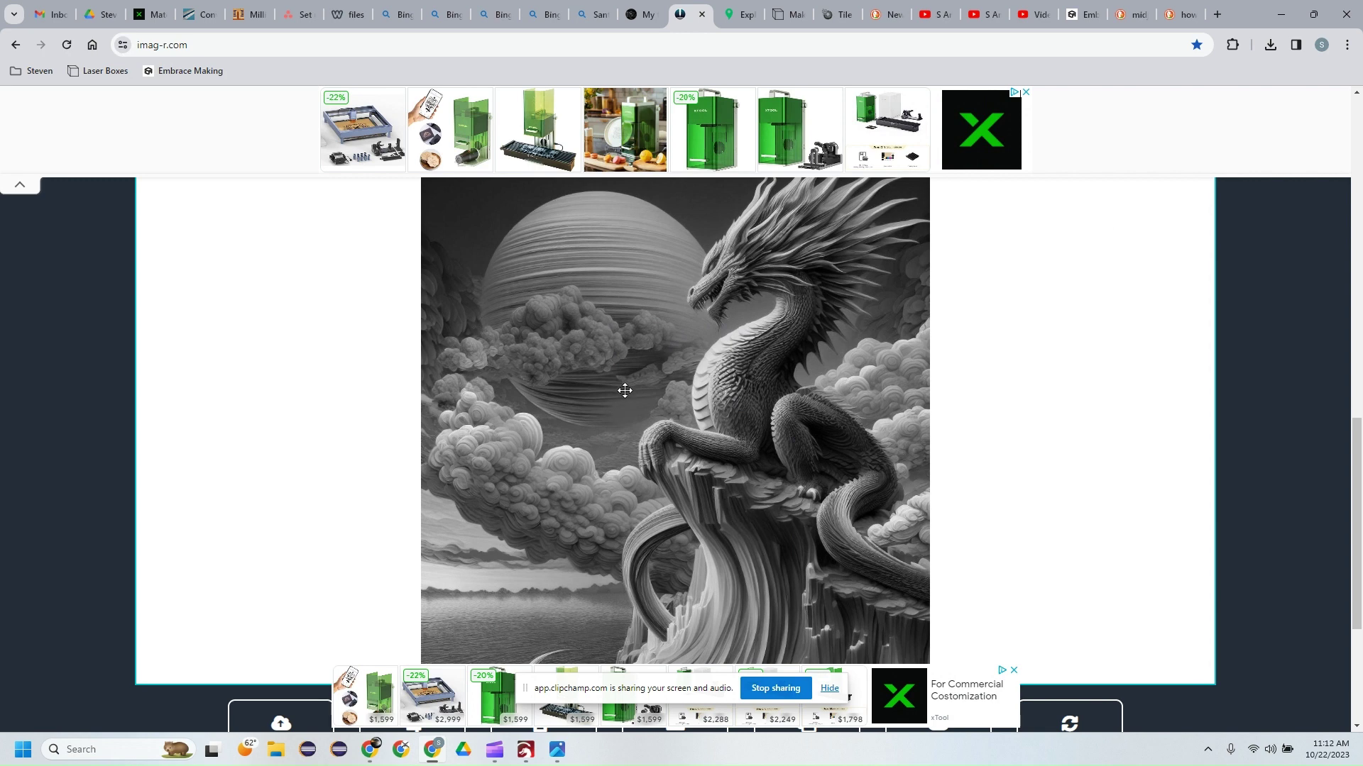
pyautogui.scroll(-3, 630, 383)
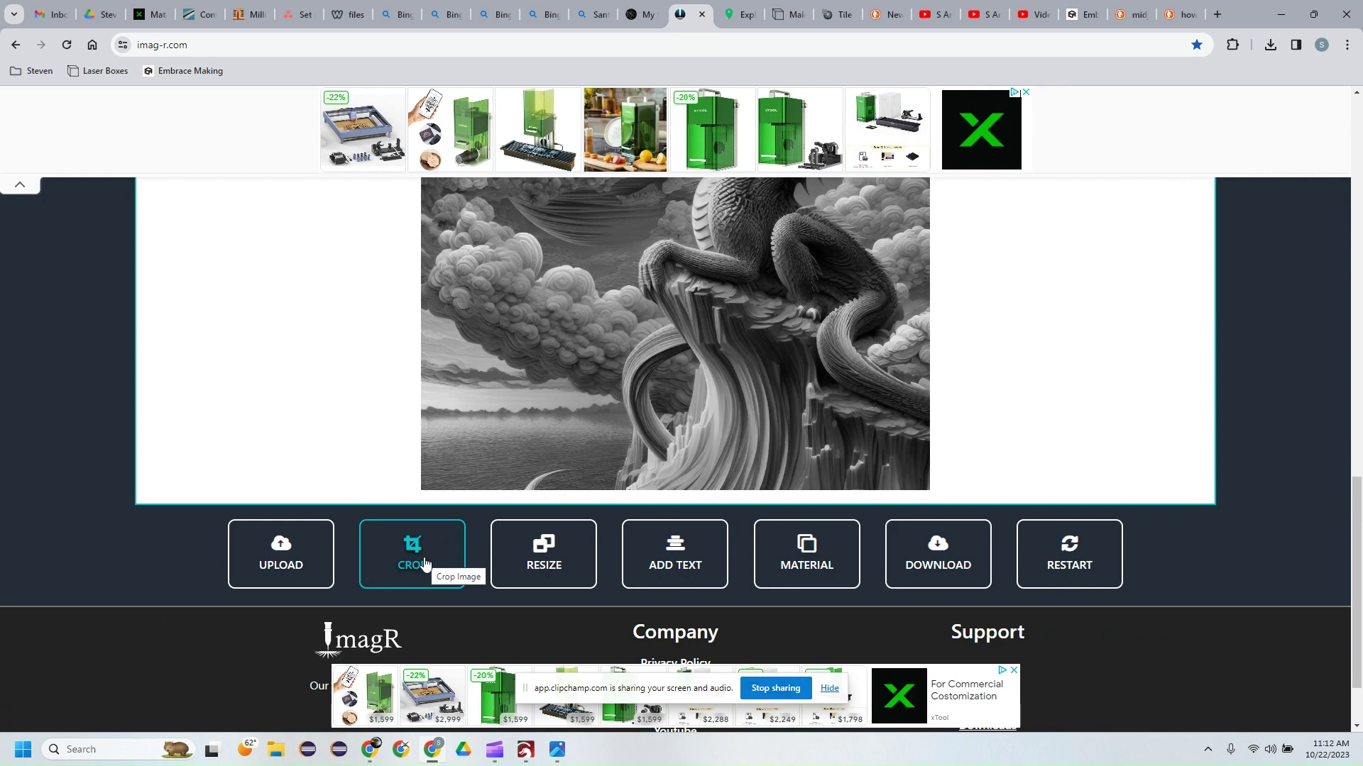
pyautogui.click(424, 564)
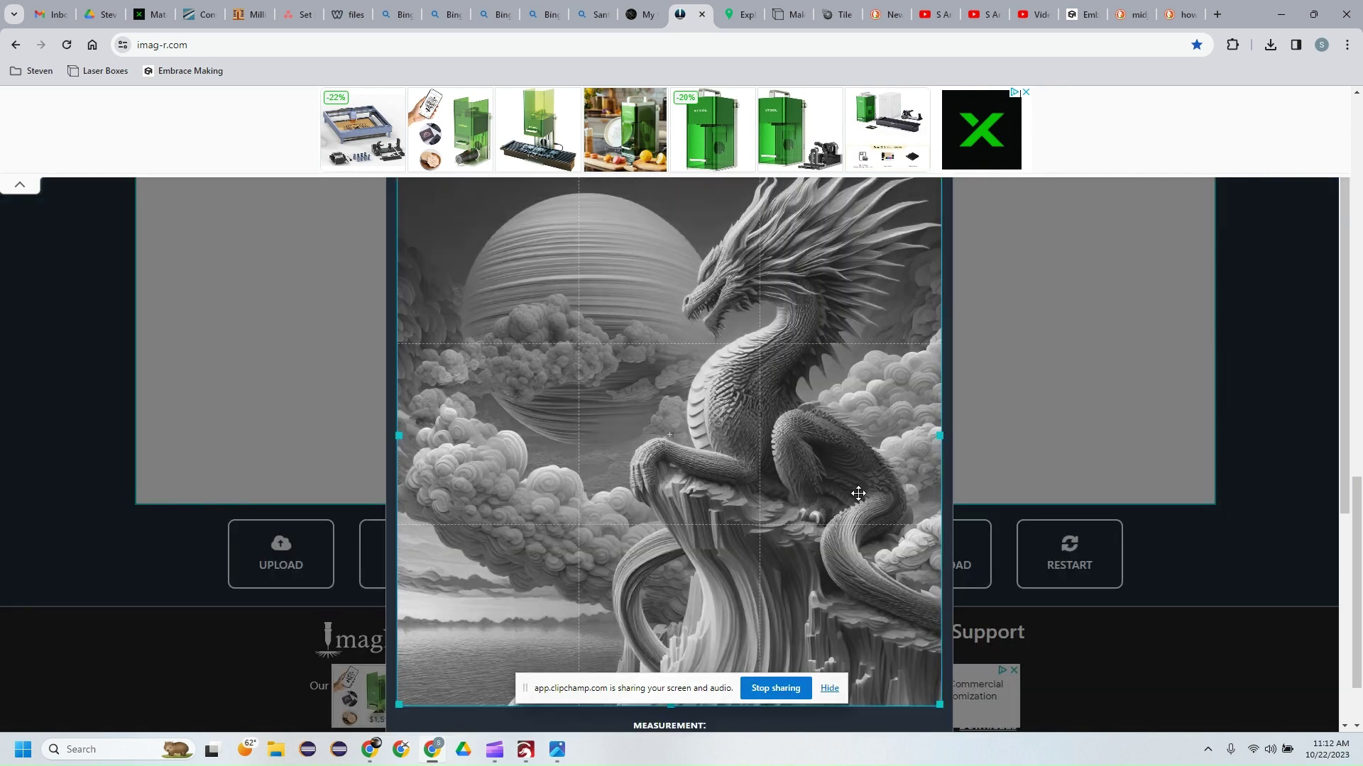
pyautogui.scroll(2, 687, 362)
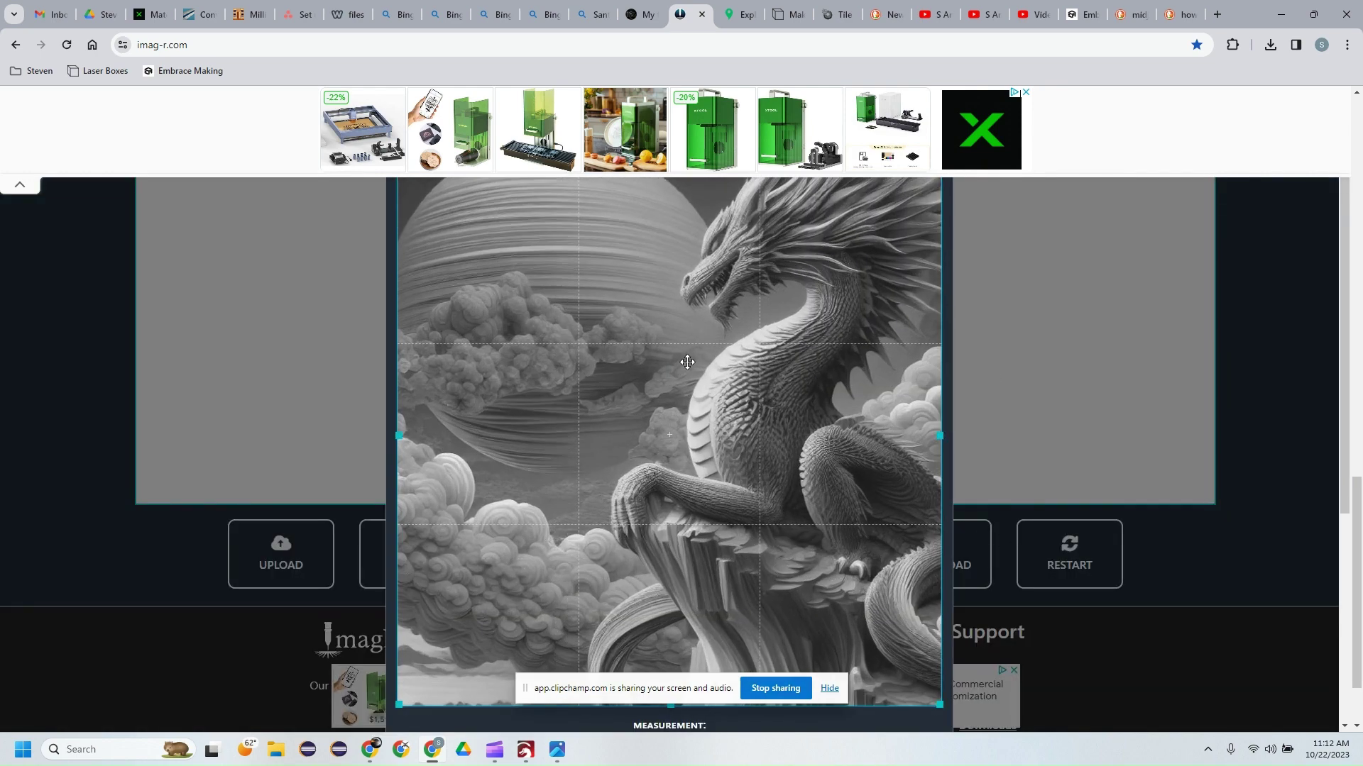
pyautogui.scroll(-2, 687, 362)
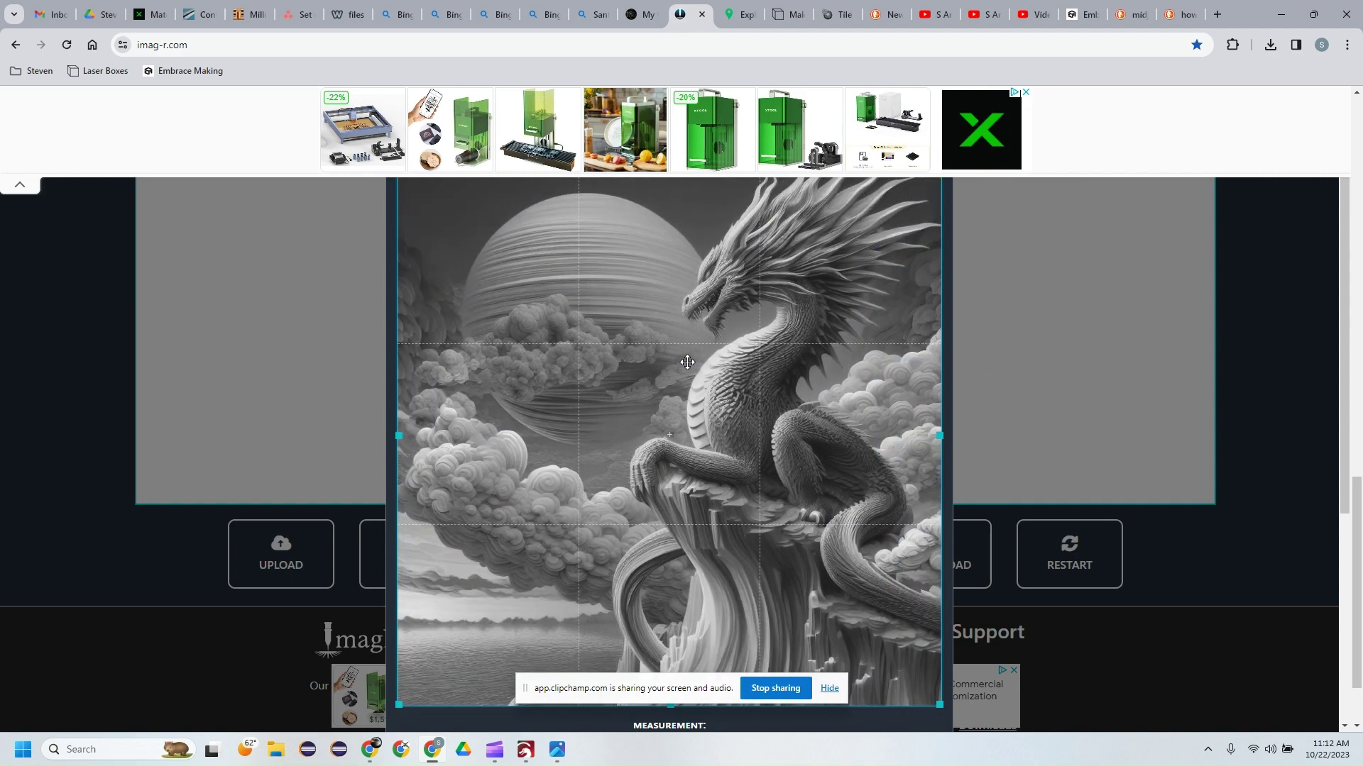
pyautogui.scroll(1, 1062, 303)
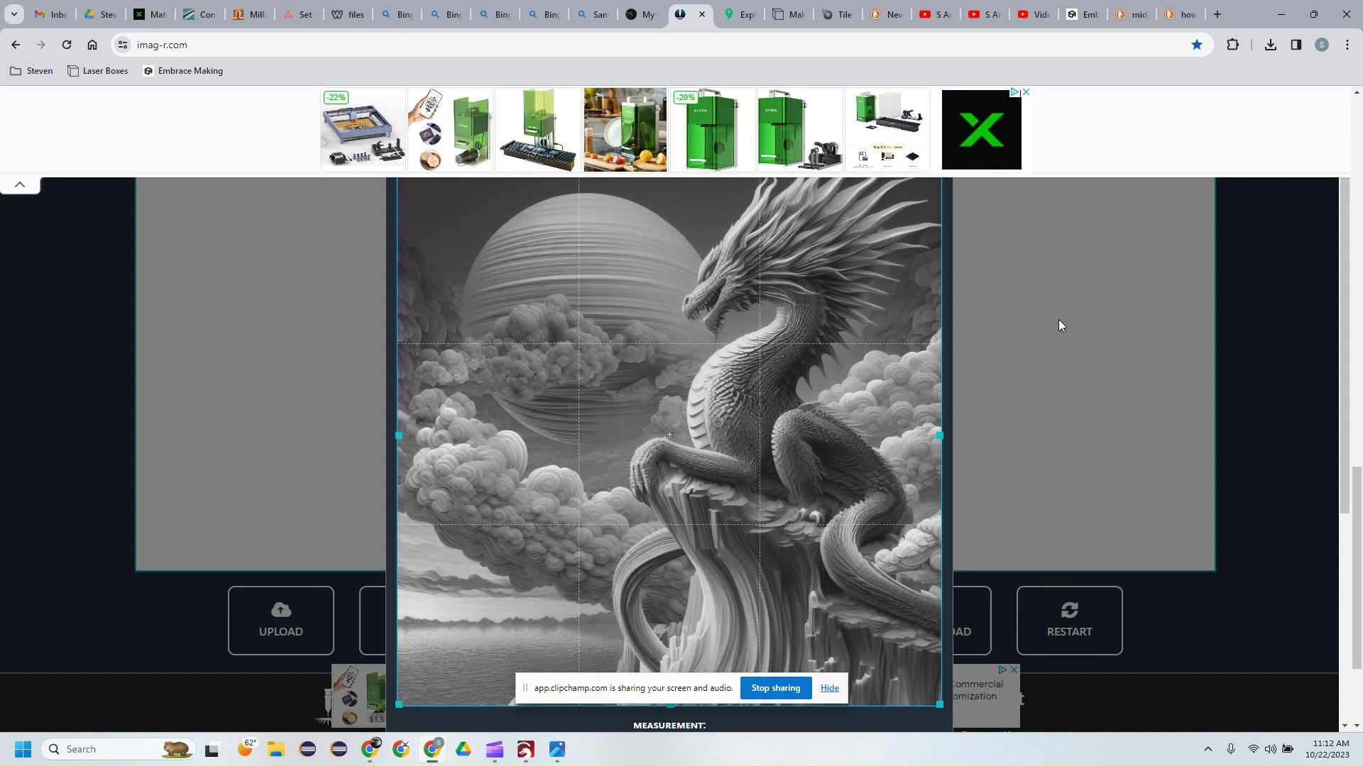
pyautogui.click(1058, 321)
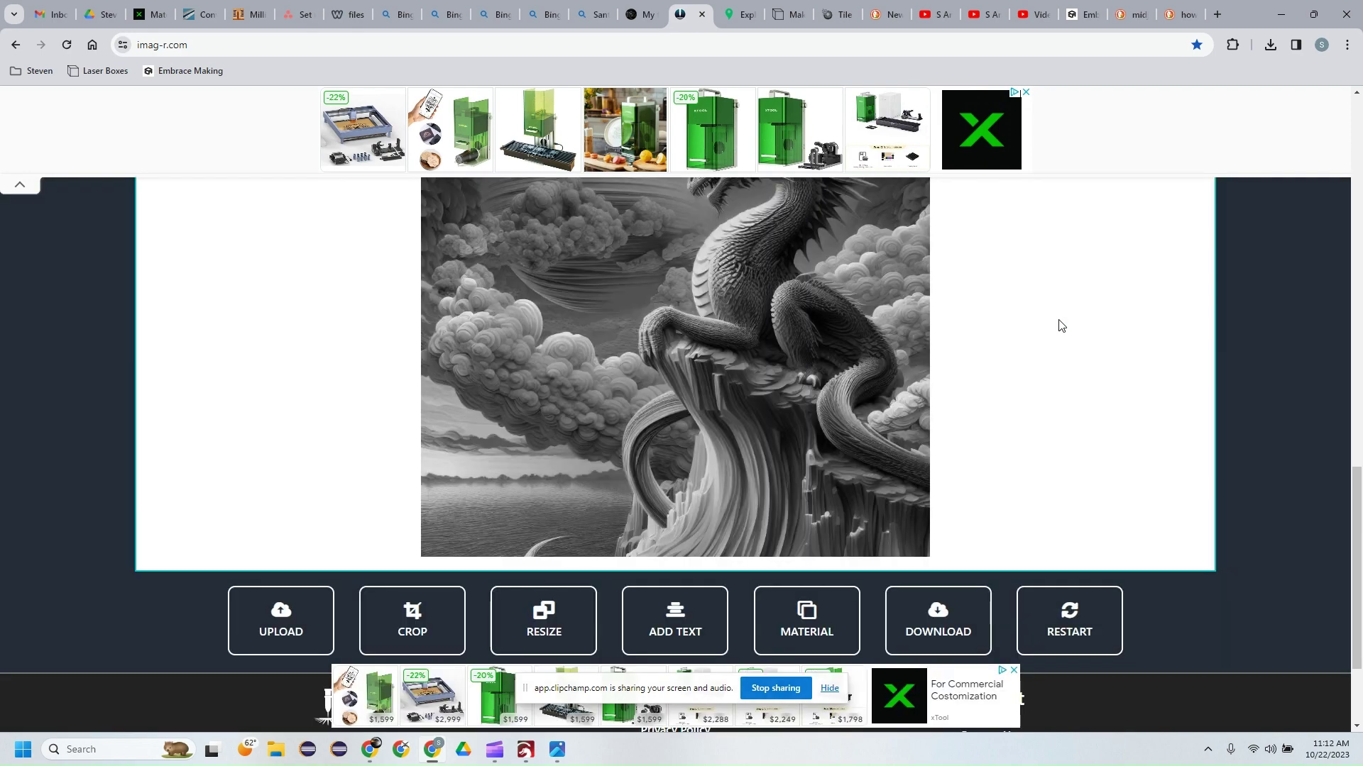
# Step: Resize the dragon image in inches to 4.3 in wide with the aspect ratio fixed, and set its DPI to 318
pyautogui.click(548, 632)
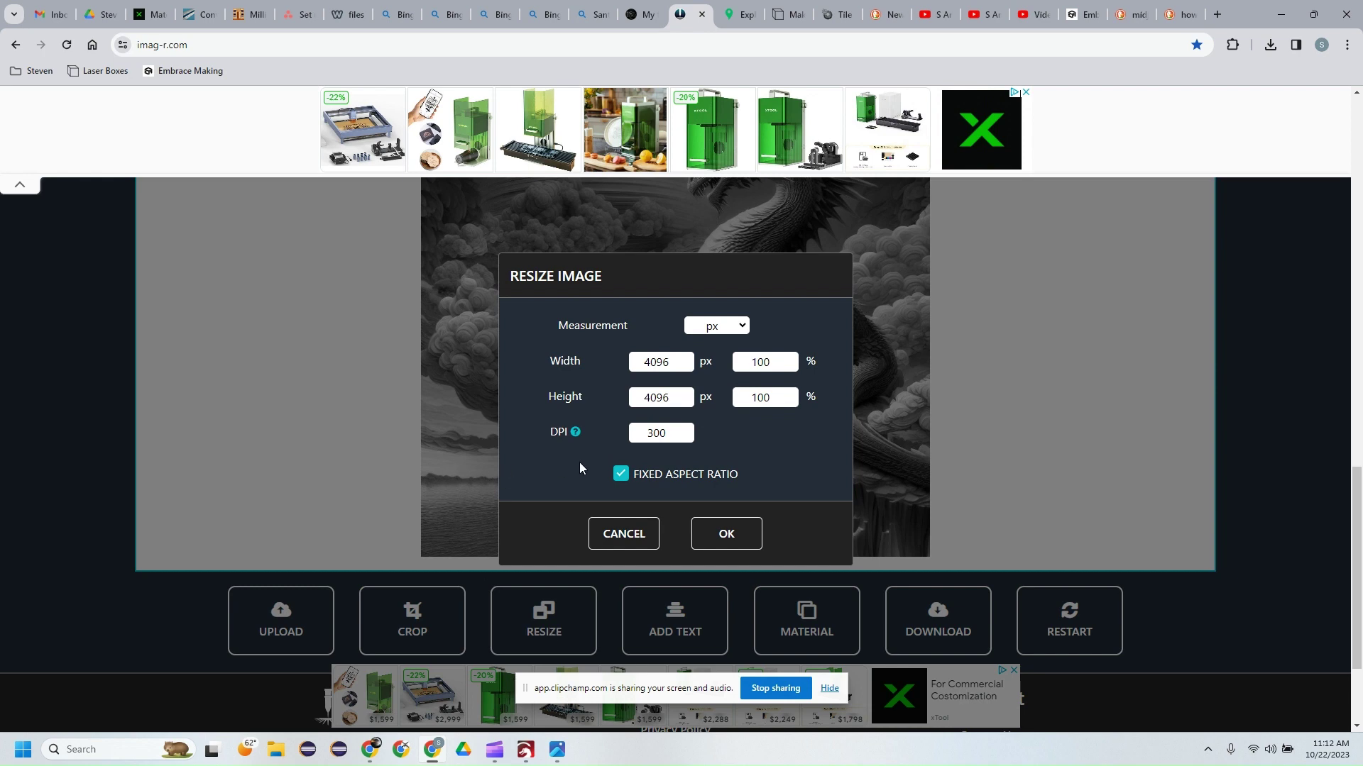
pyautogui.click(738, 325)
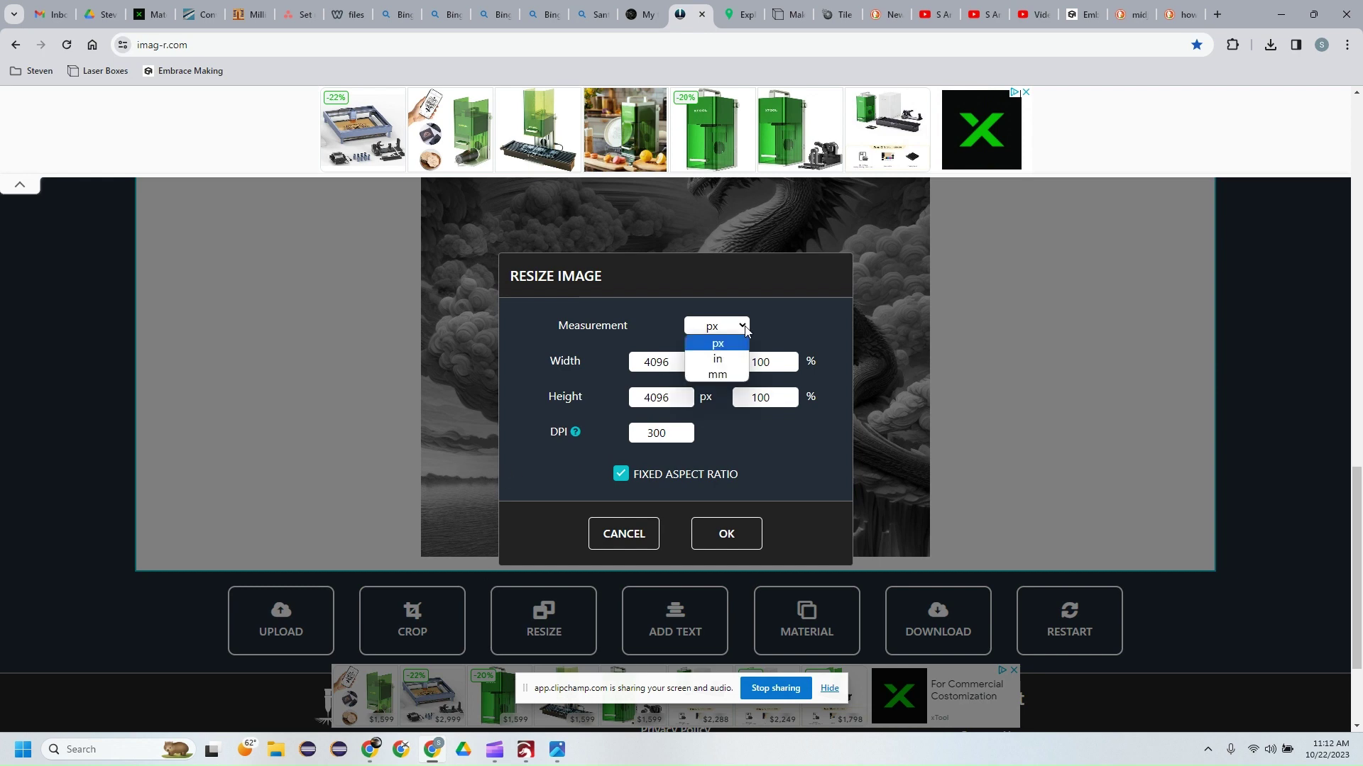
pyautogui.click(734, 359)
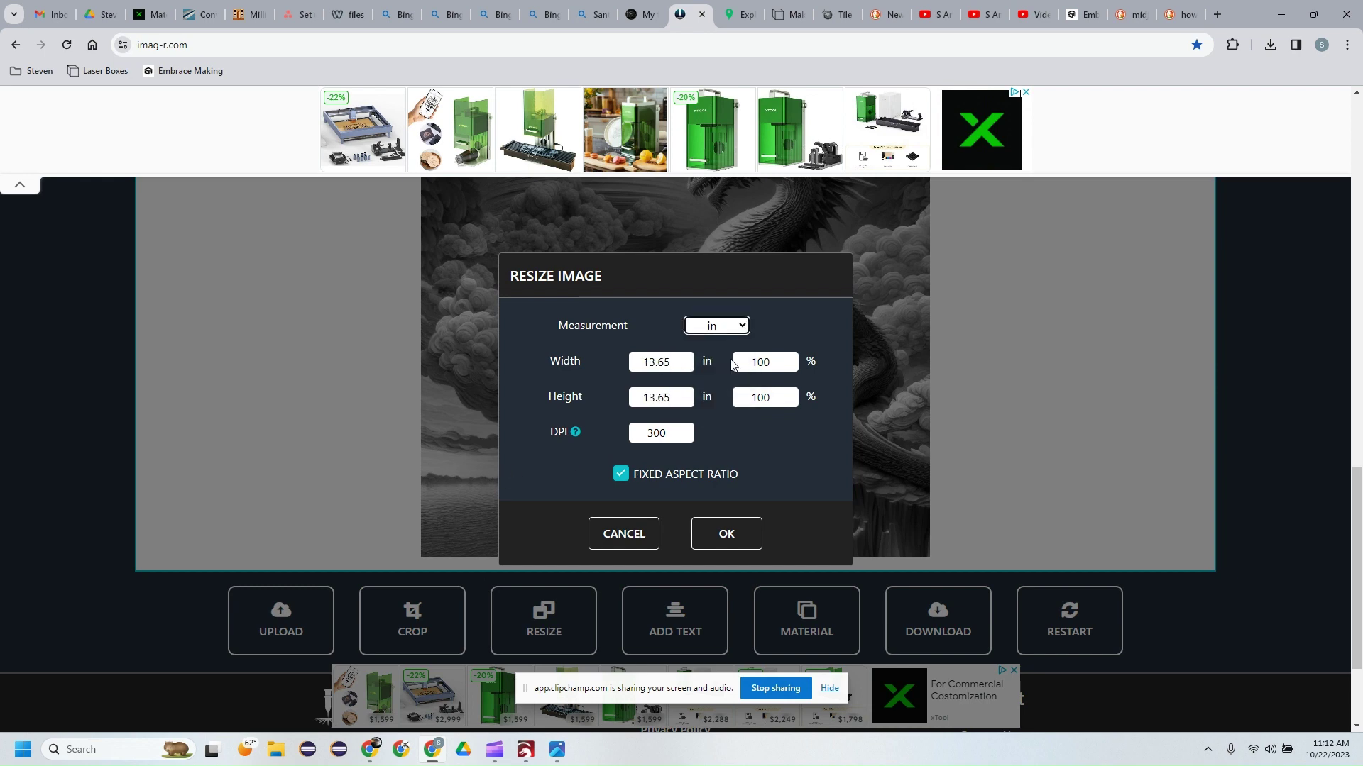
pyautogui.click(649, 361)
pyautogui.doubleClick(650, 360)
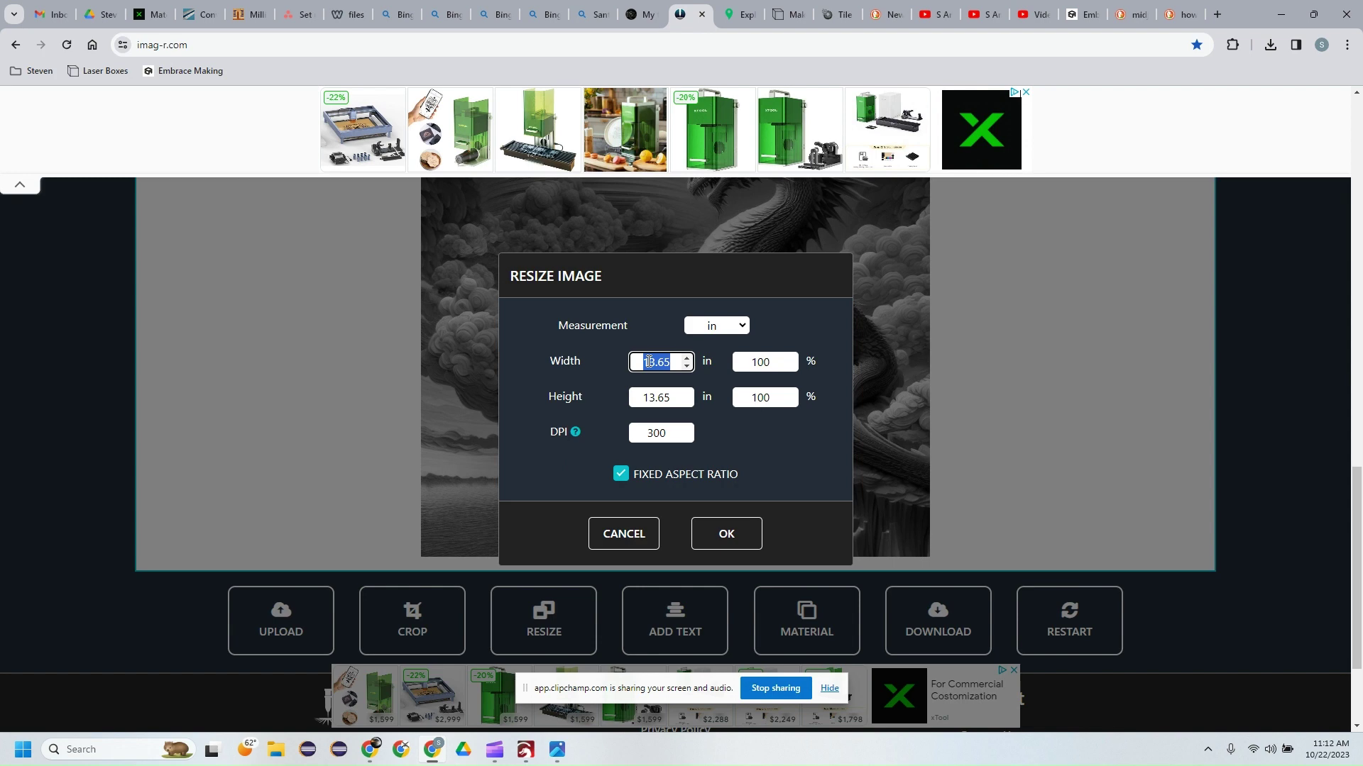
pyautogui.write('14.3')
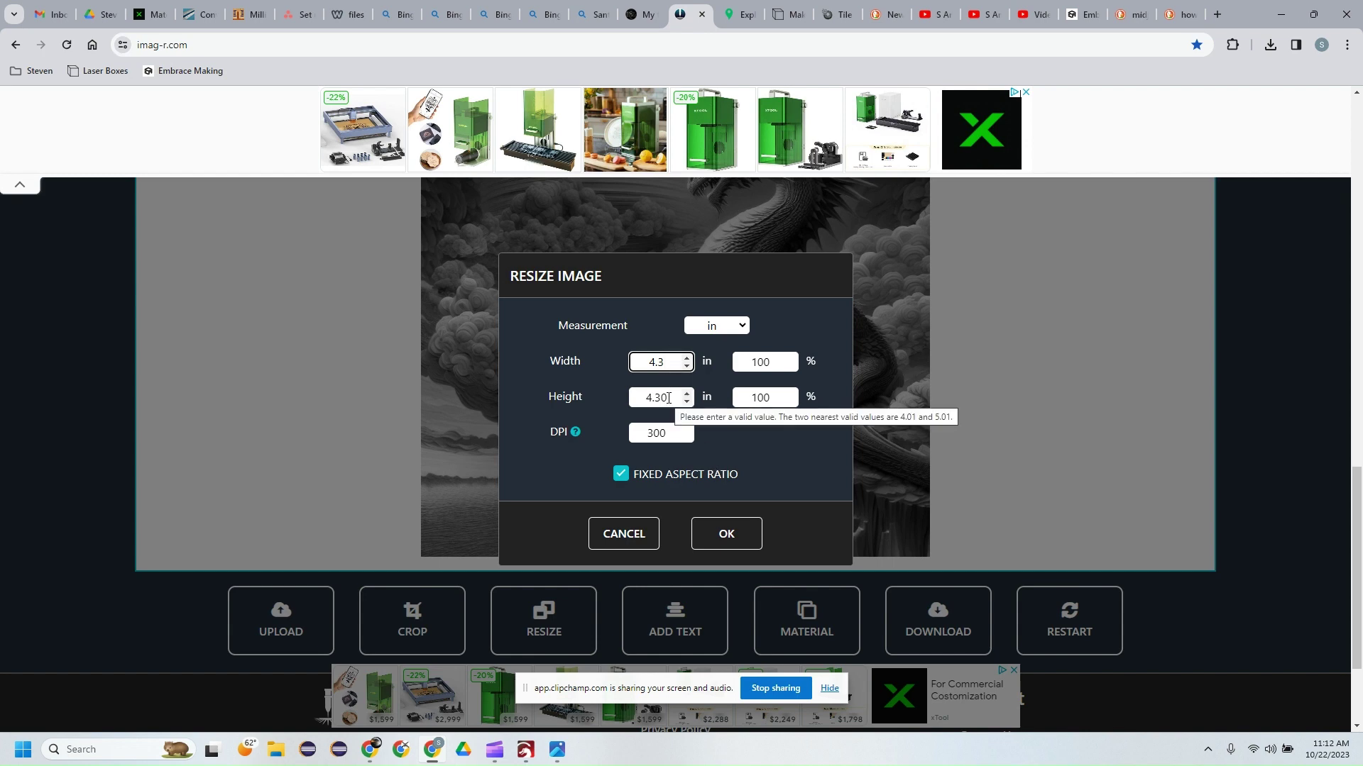
pyautogui.doubleClick(658, 433)
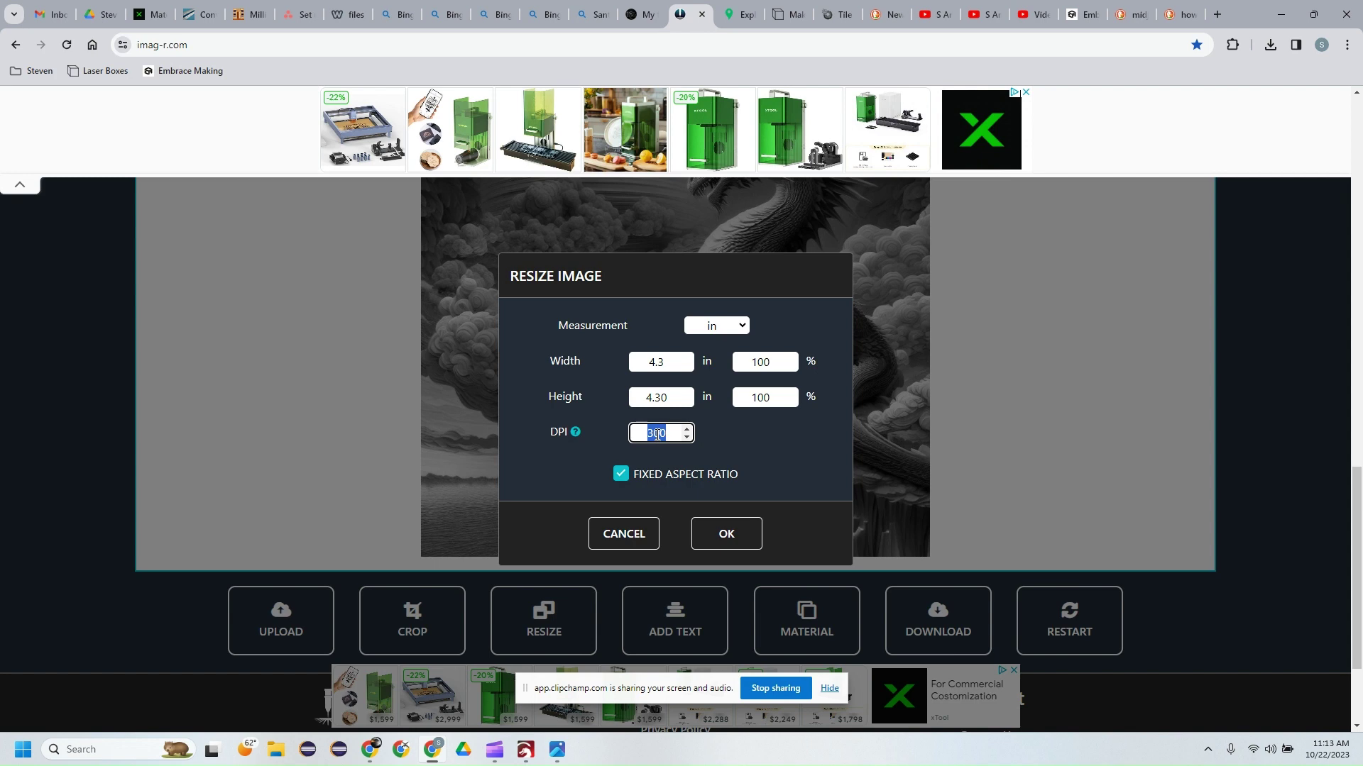
pyautogui.write('318')
pyautogui.click(725, 549)
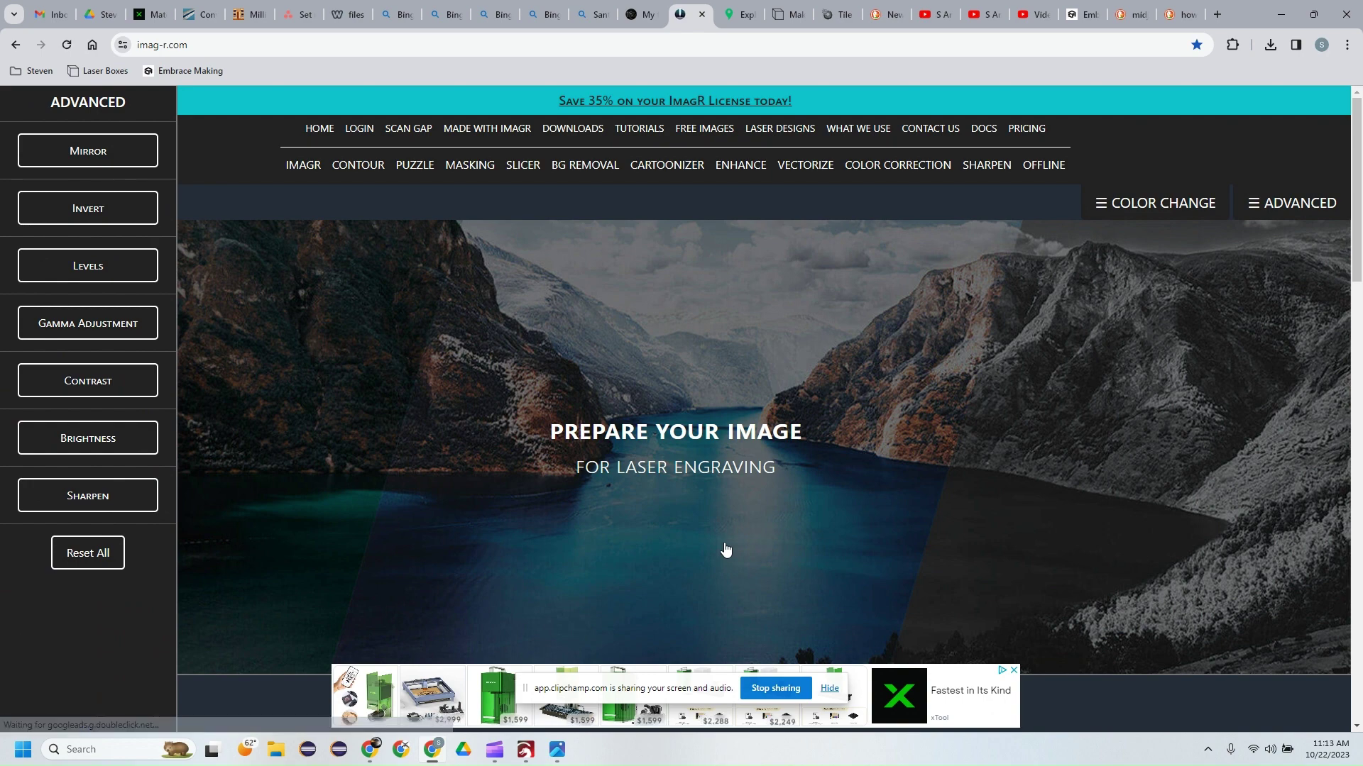
# Step: Compare the Norton and CO2 material presets, and apply Norton White Tile Painted Black to the dragon image
pyautogui.scroll(-1, 725, 550)
pyautogui.scroll(-10, 725, 550)
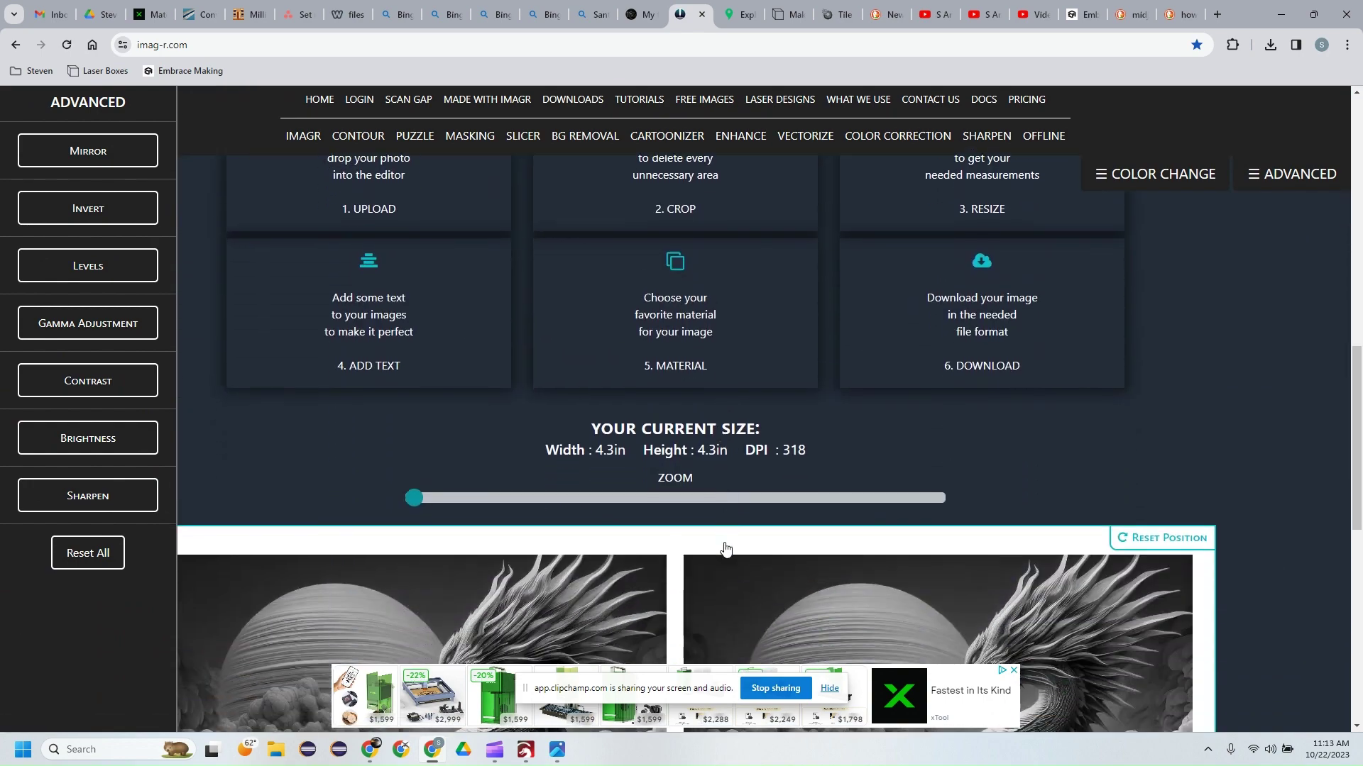
pyautogui.scroll(-3, 725, 550)
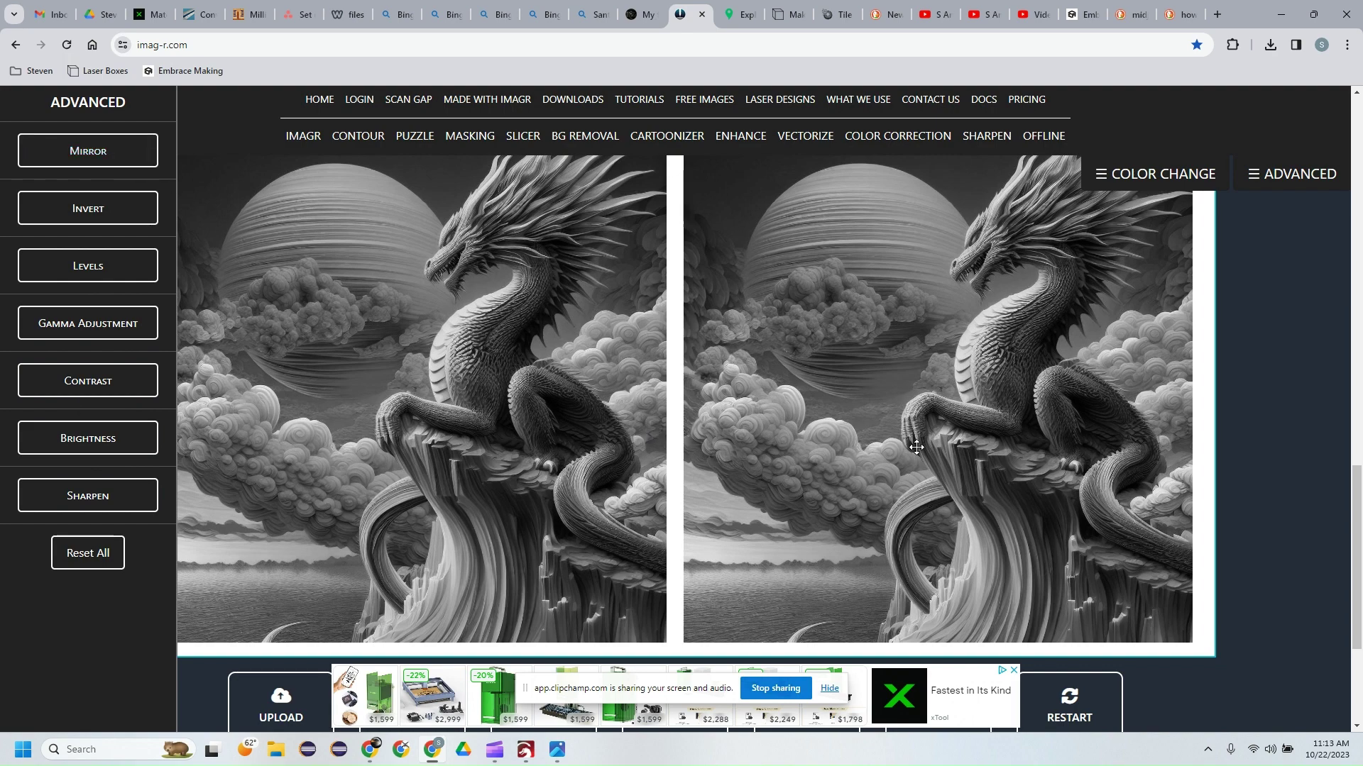
pyautogui.scroll(-3, 916, 447)
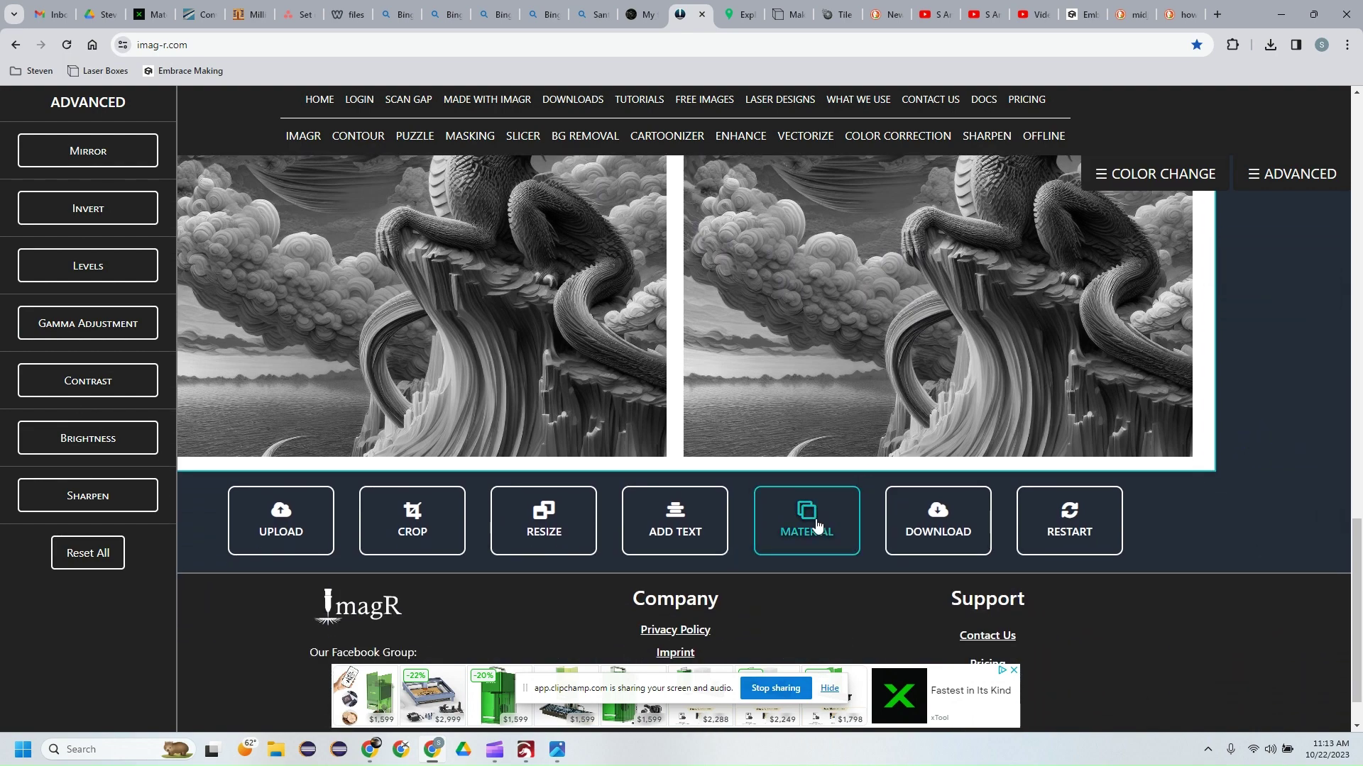
pyautogui.click(816, 520)
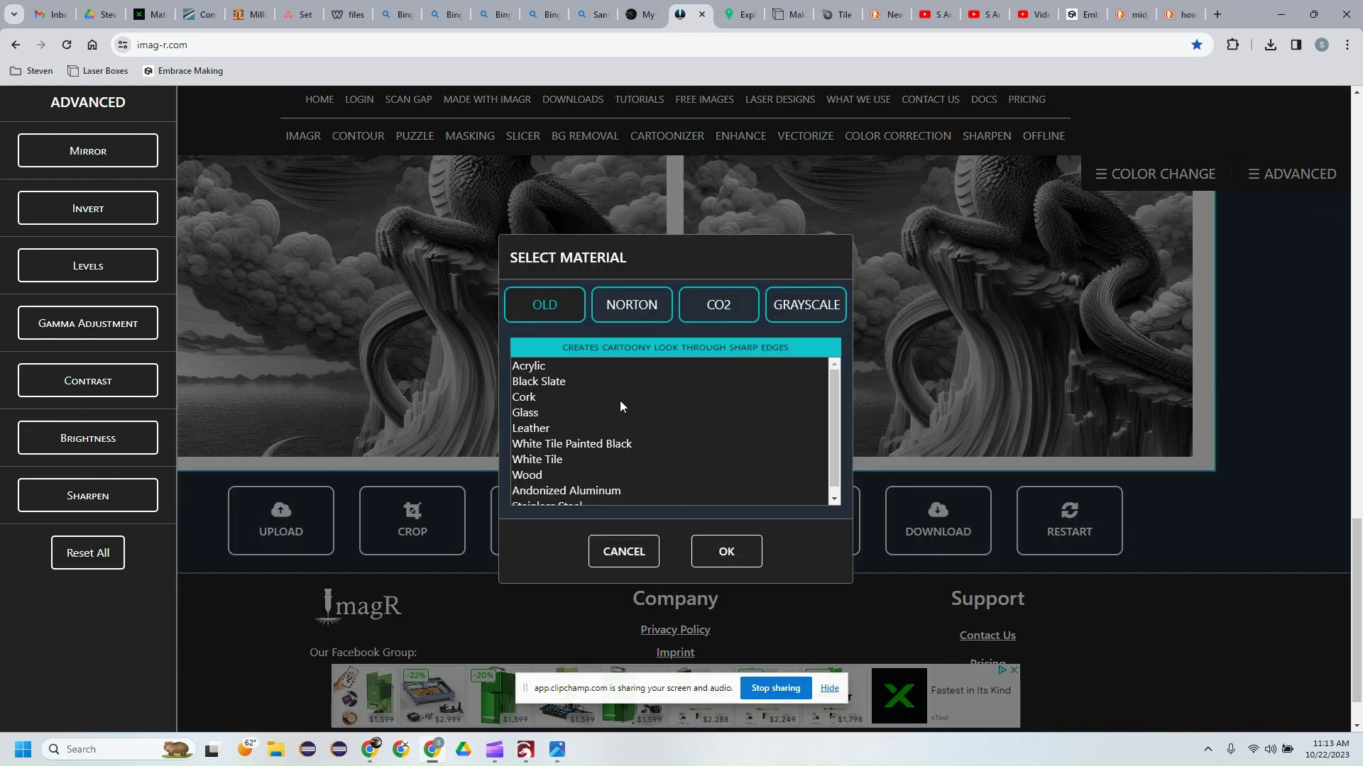
pyautogui.click(628, 305)
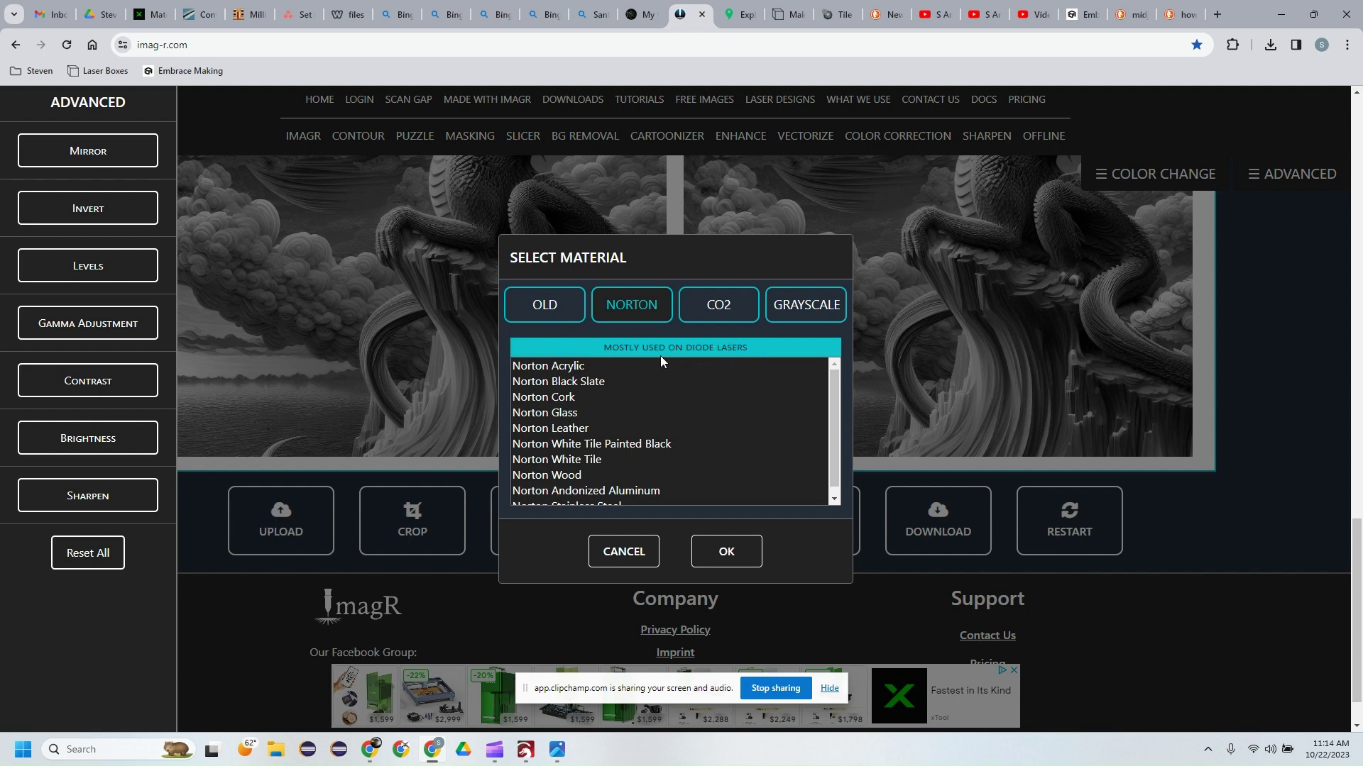
pyautogui.click(724, 310)
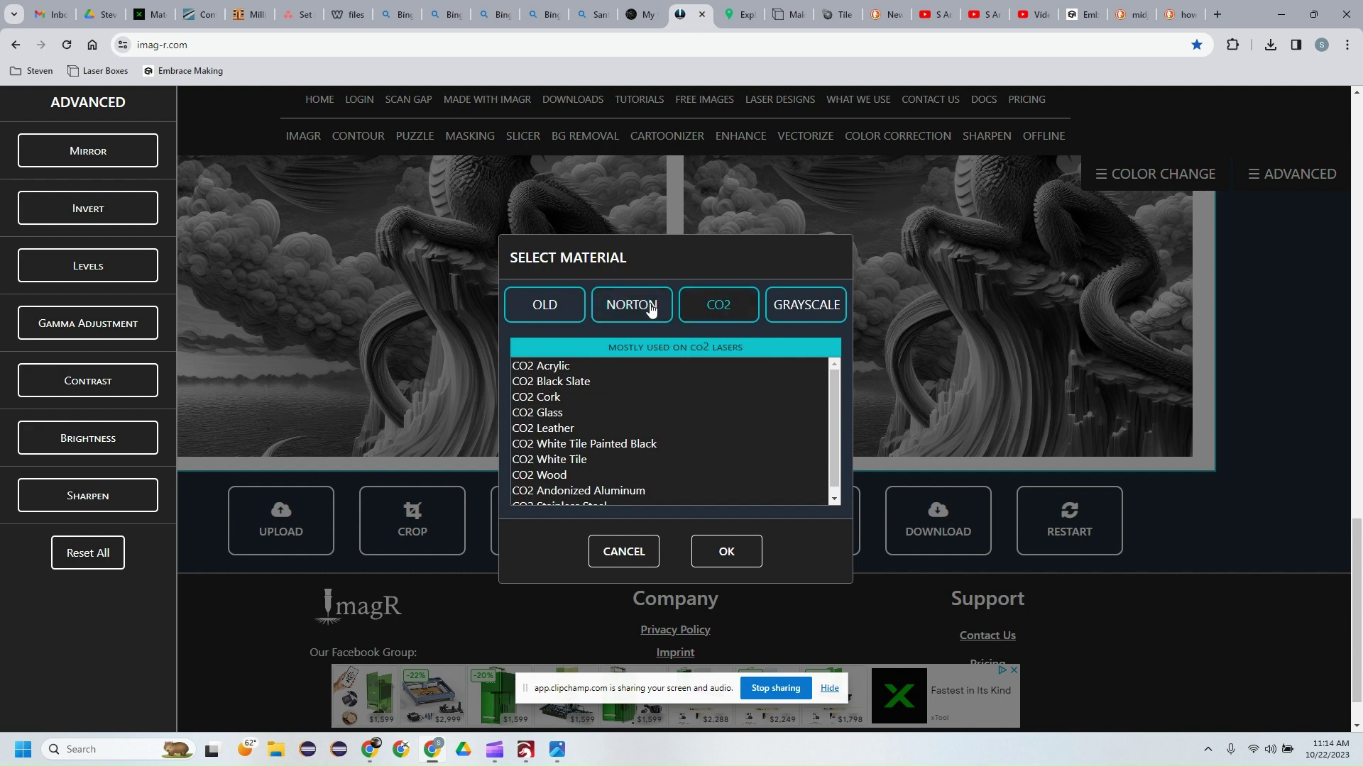
pyautogui.click(624, 301)
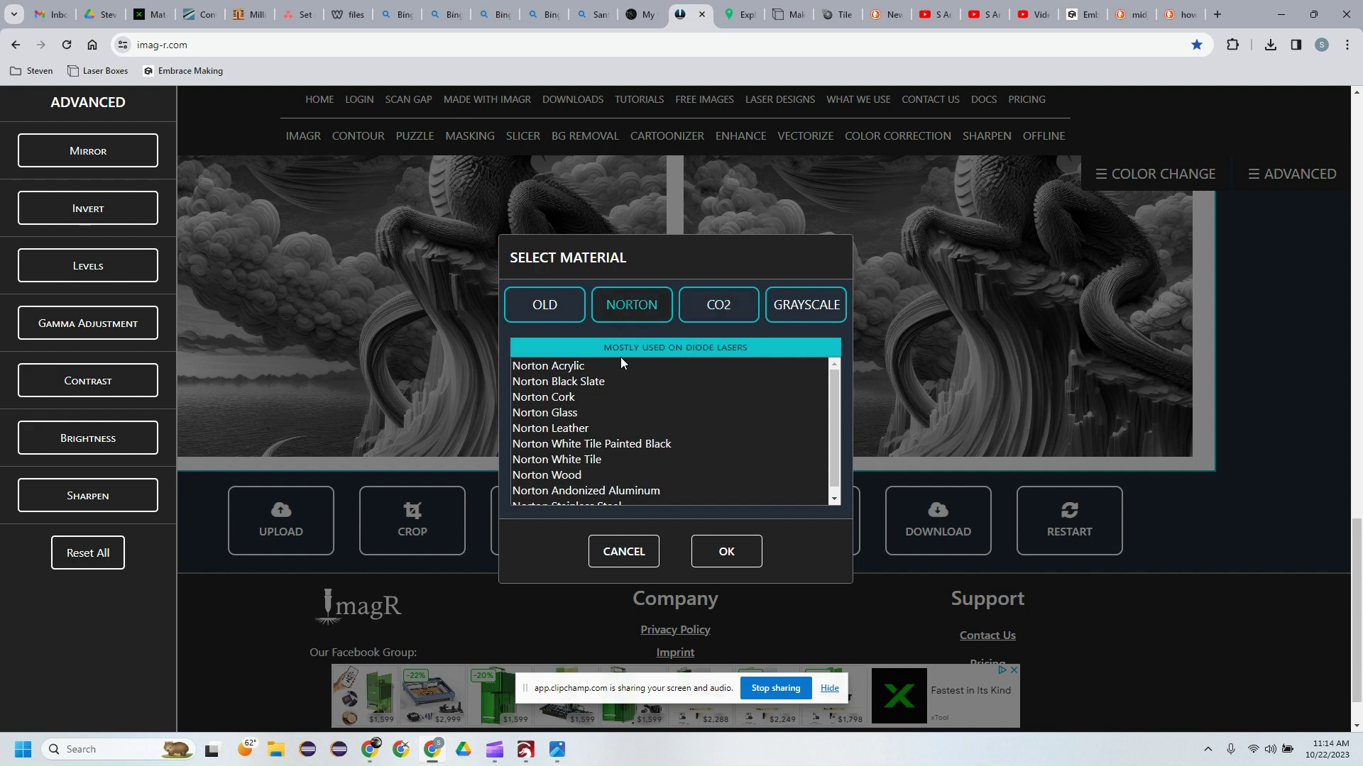
pyautogui.click(619, 446)
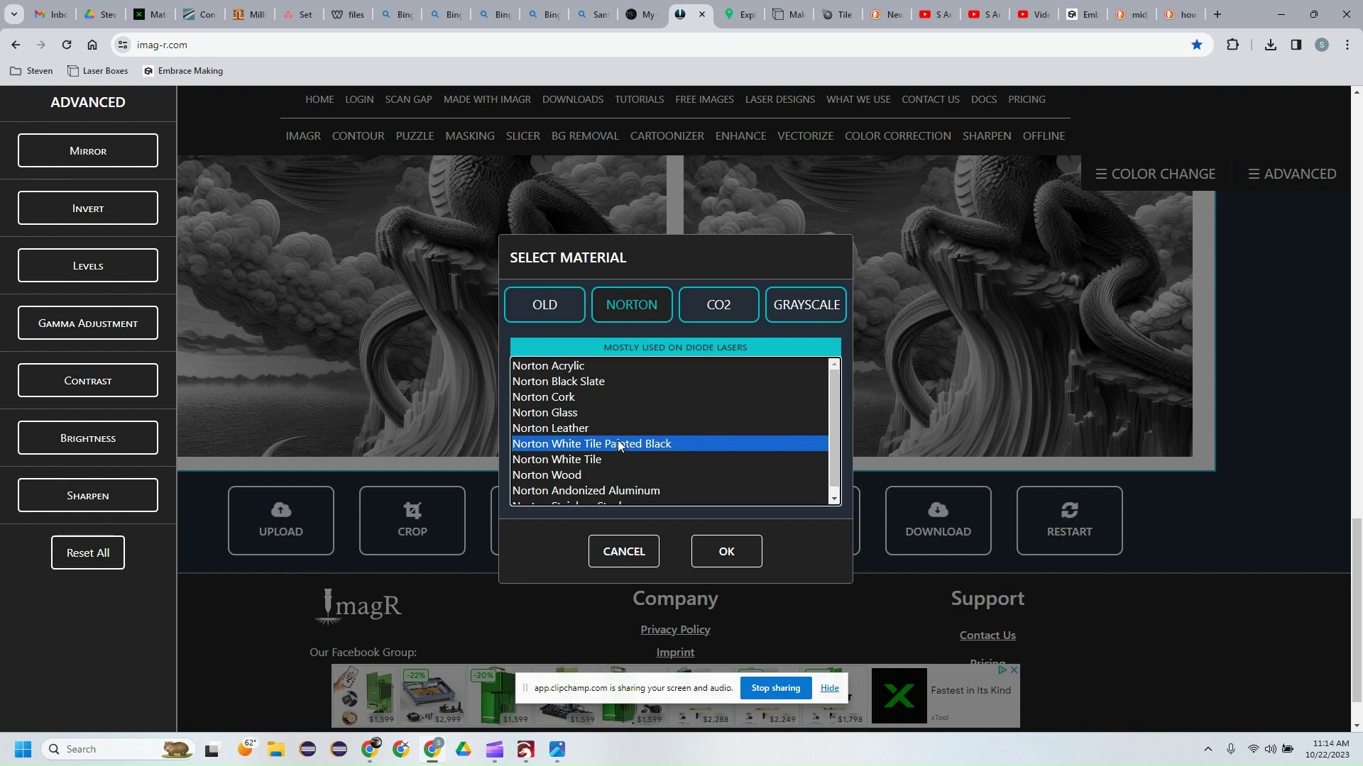
pyautogui.click(723, 557)
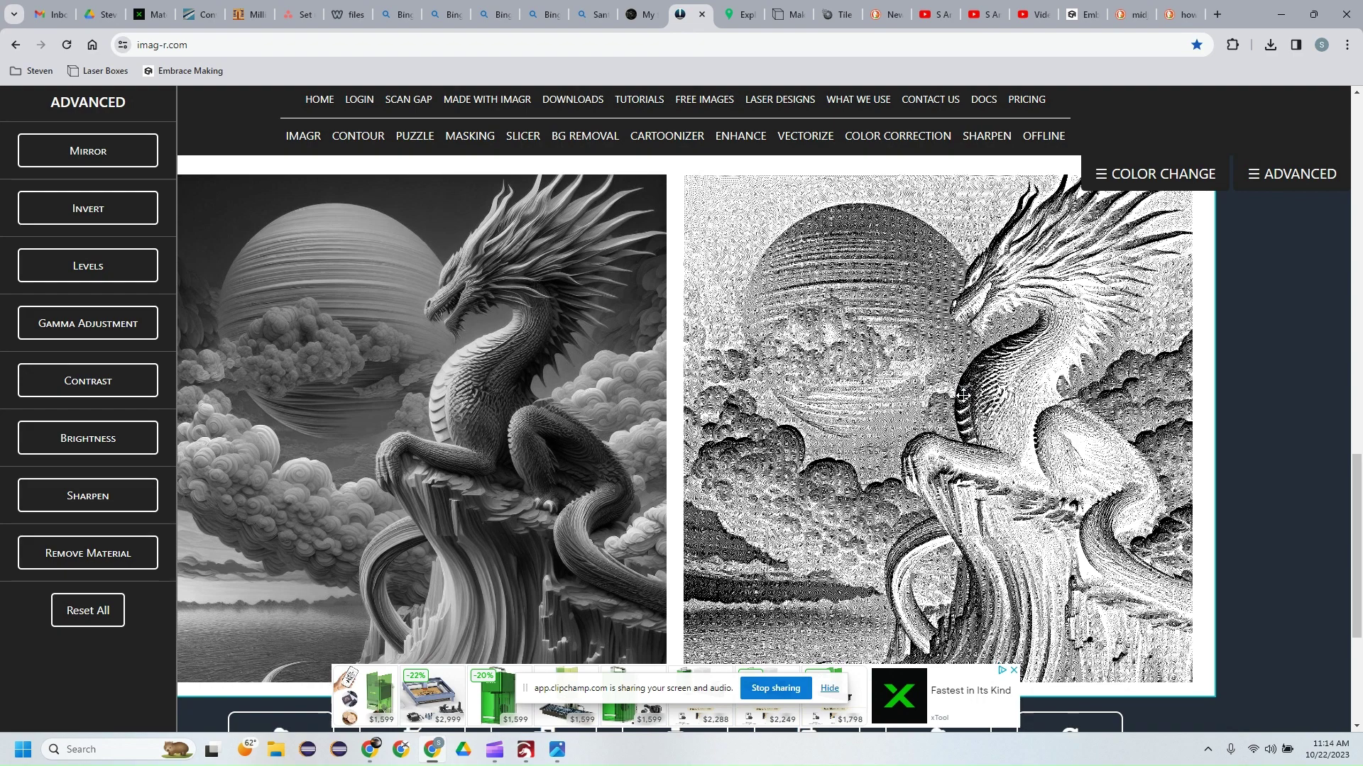
# Step: Compare the original and processed dragon images, download the processed version as a PNG, and close the download dialog
pyautogui.scroll(-3, 963, 395)
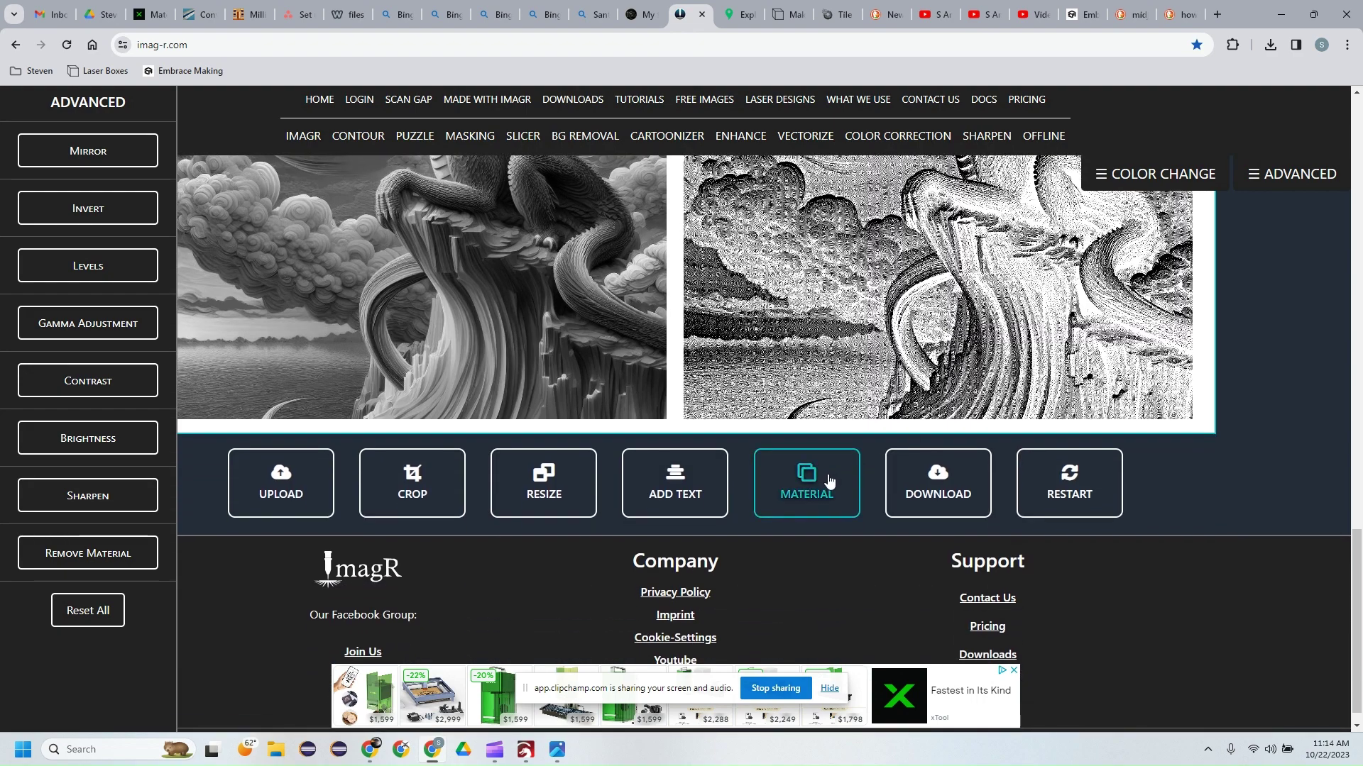
pyautogui.scroll(2, 948, 257)
pyautogui.scroll(1, 948, 258)
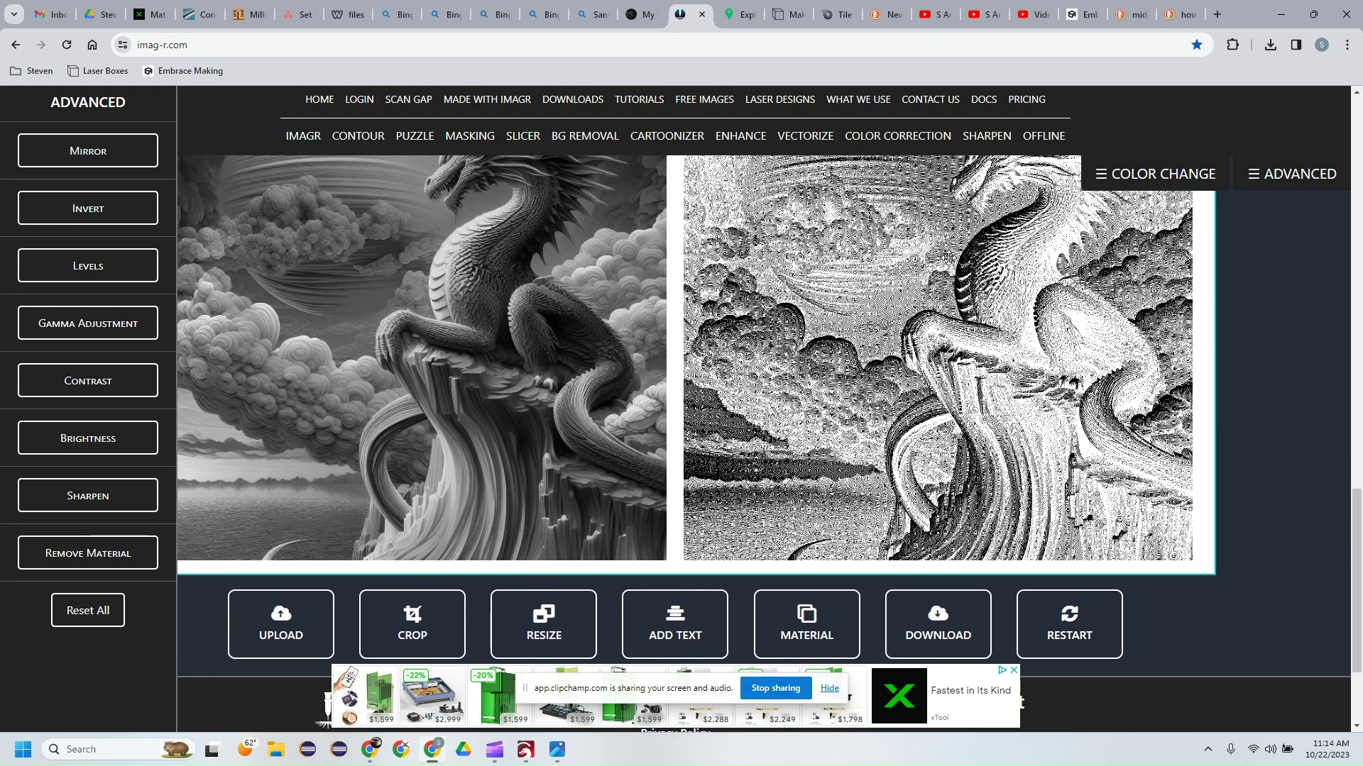
pyautogui.scroll(3, 948, 258)
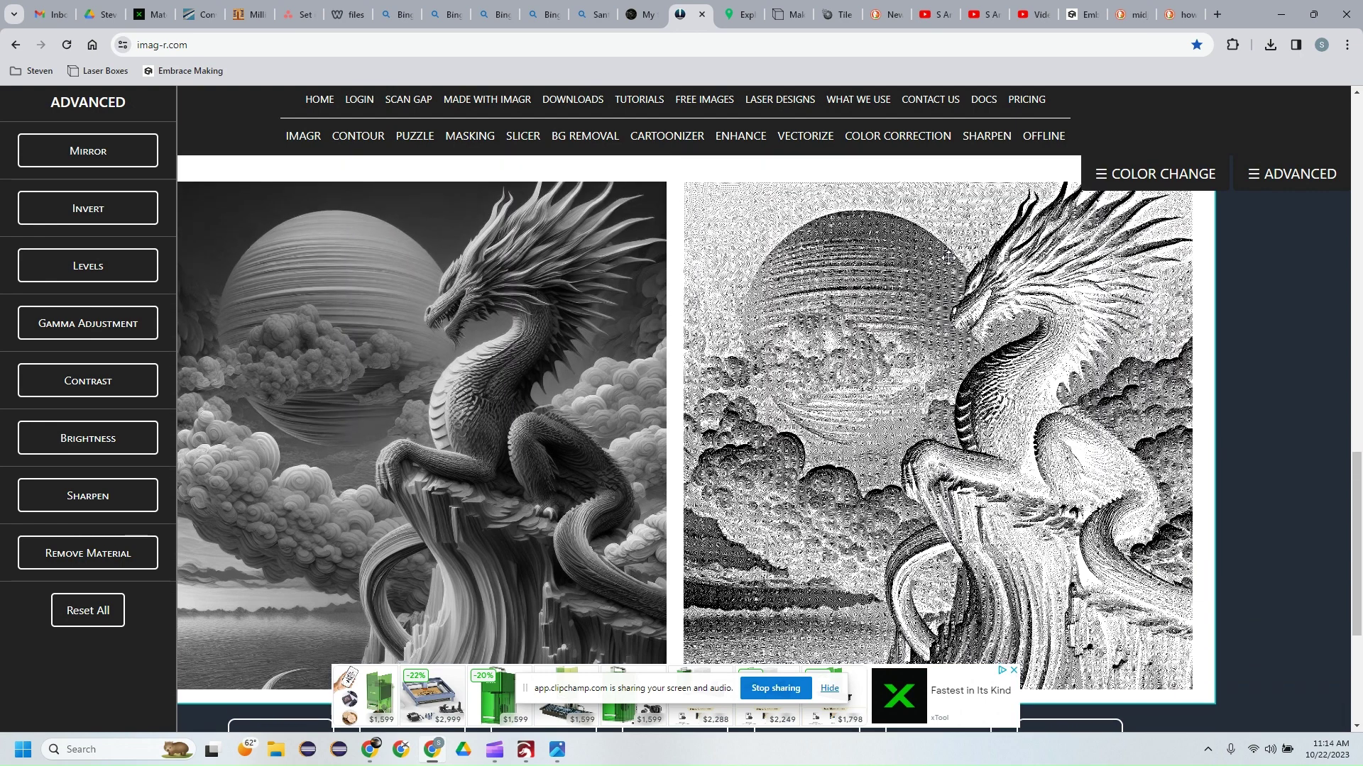
pyautogui.scroll(-1, 948, 258)
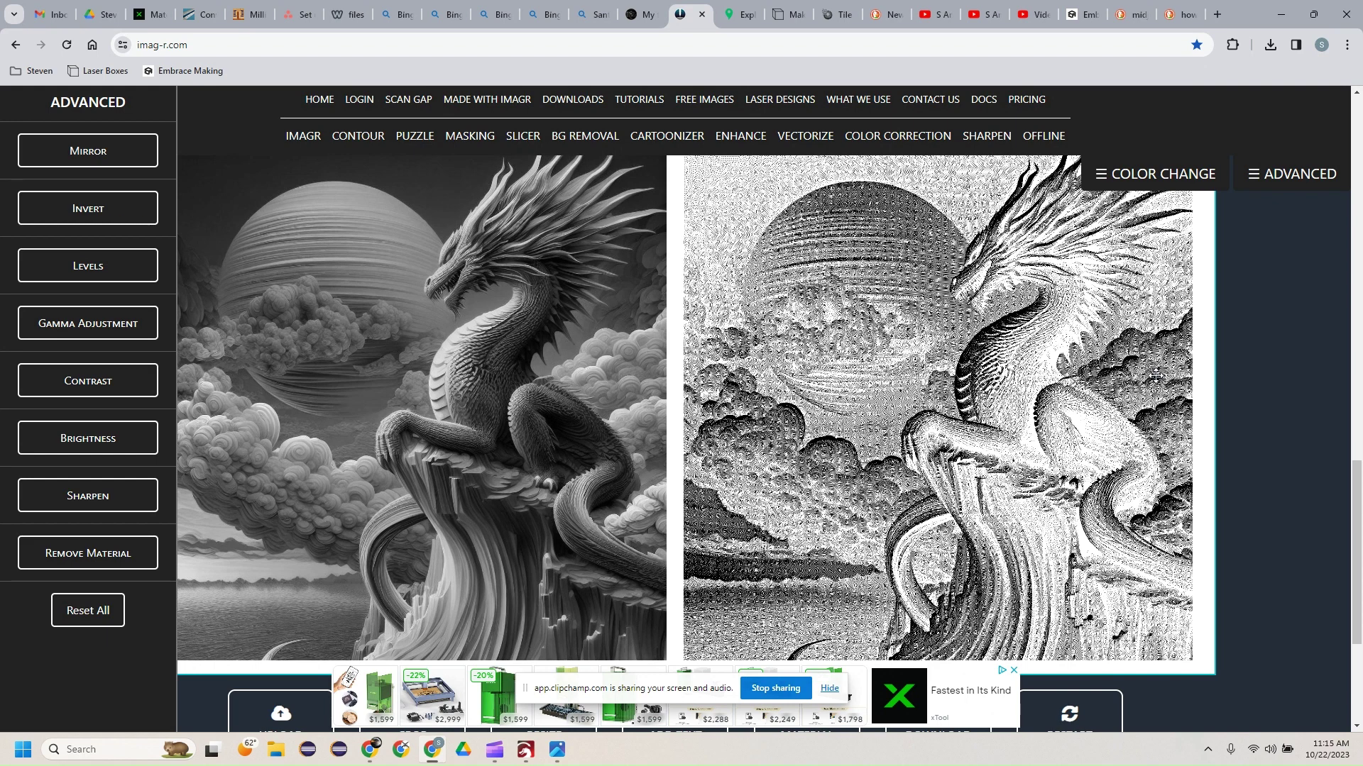
pyautogui.scroll(-3, 1156, 376)
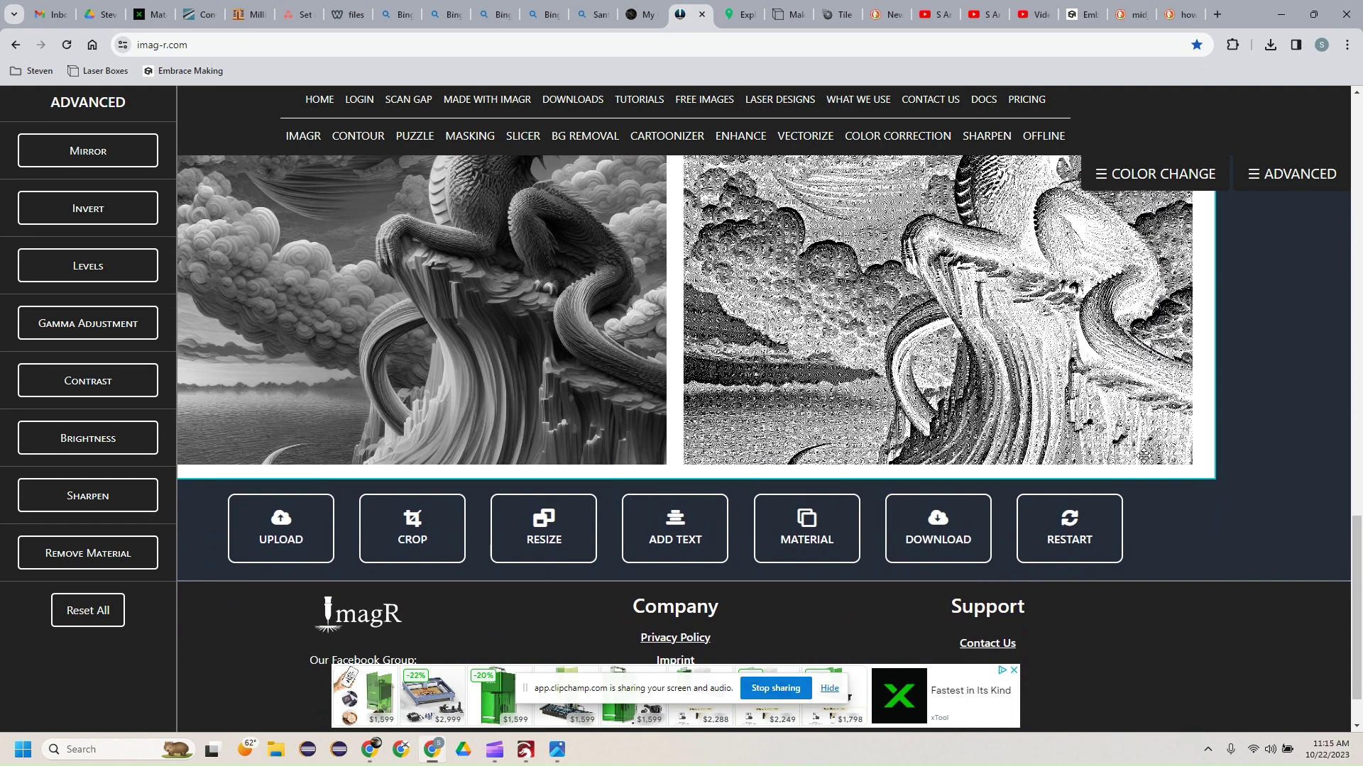
pyautogui.click(934, 525)
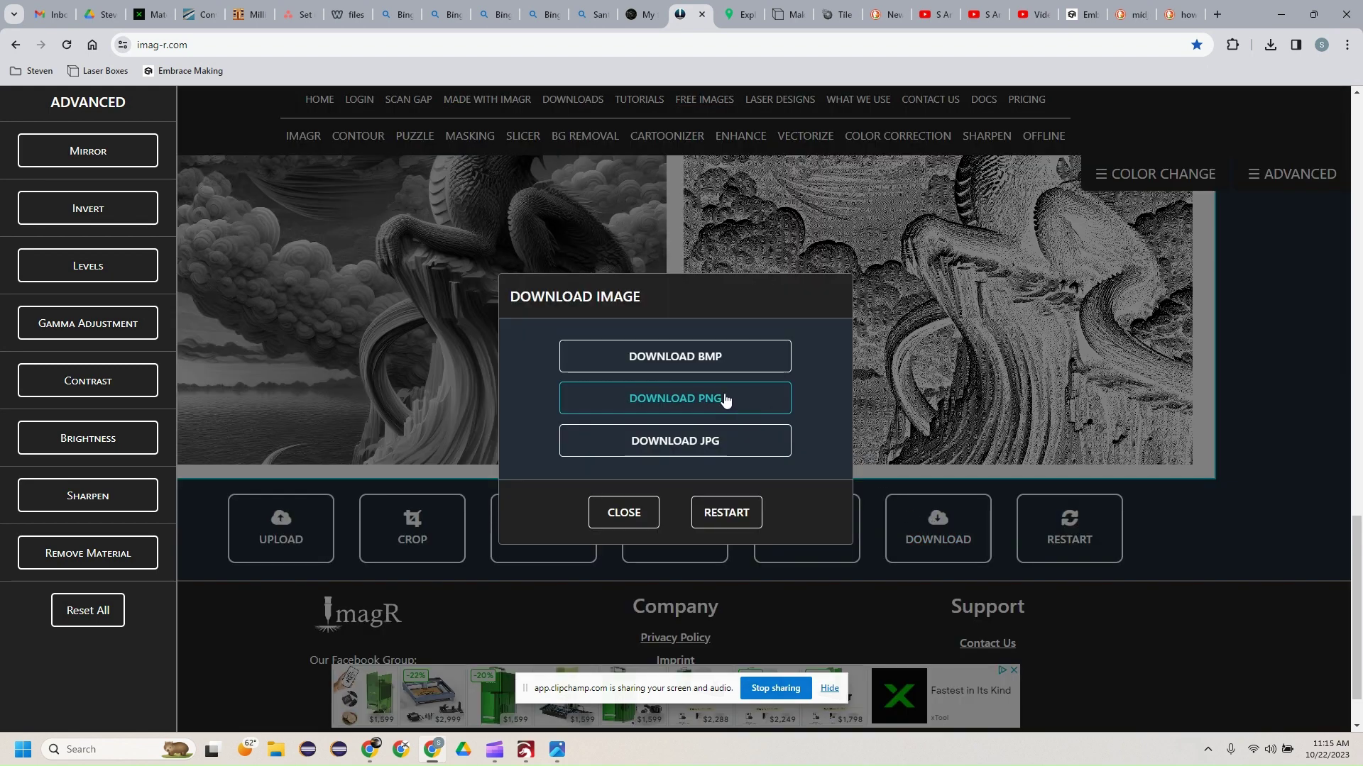
pyautogui.click(695, 406)
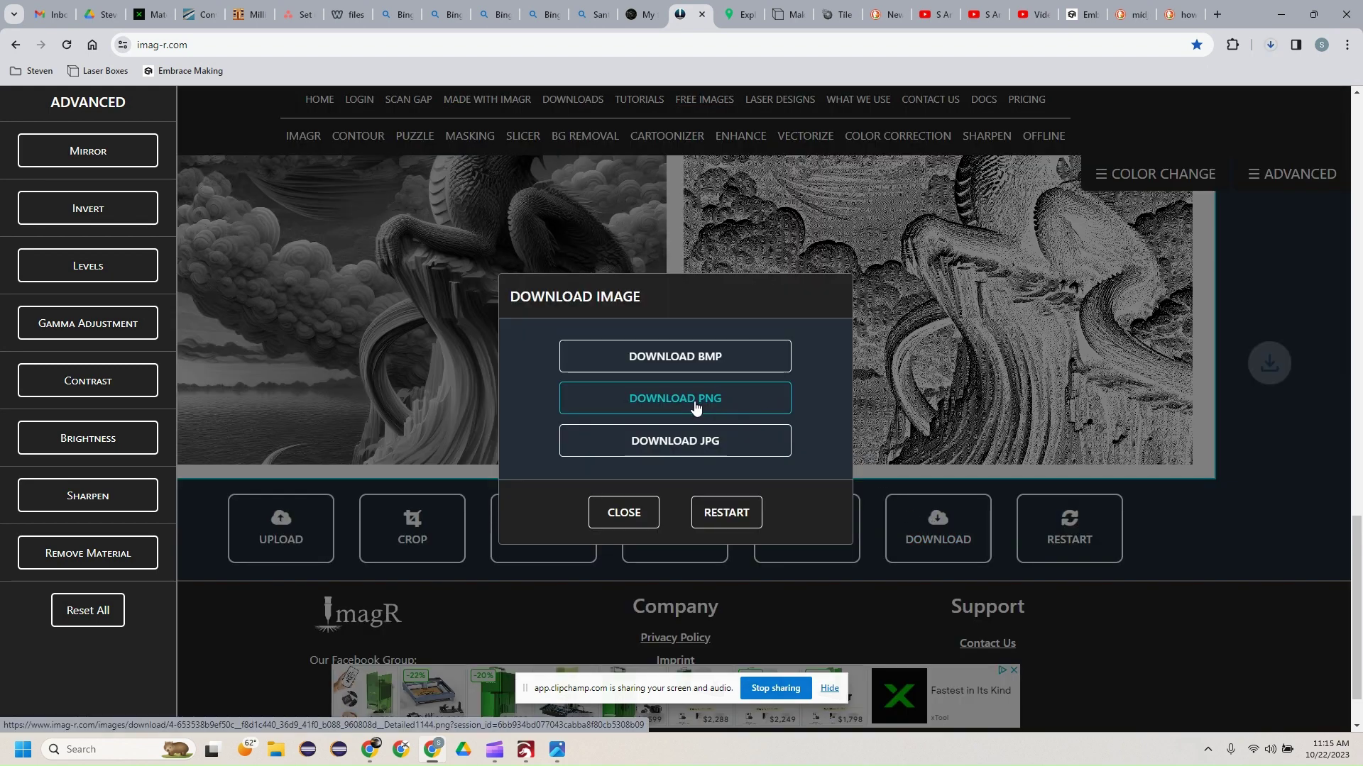
pyautogui.click(624, 516)
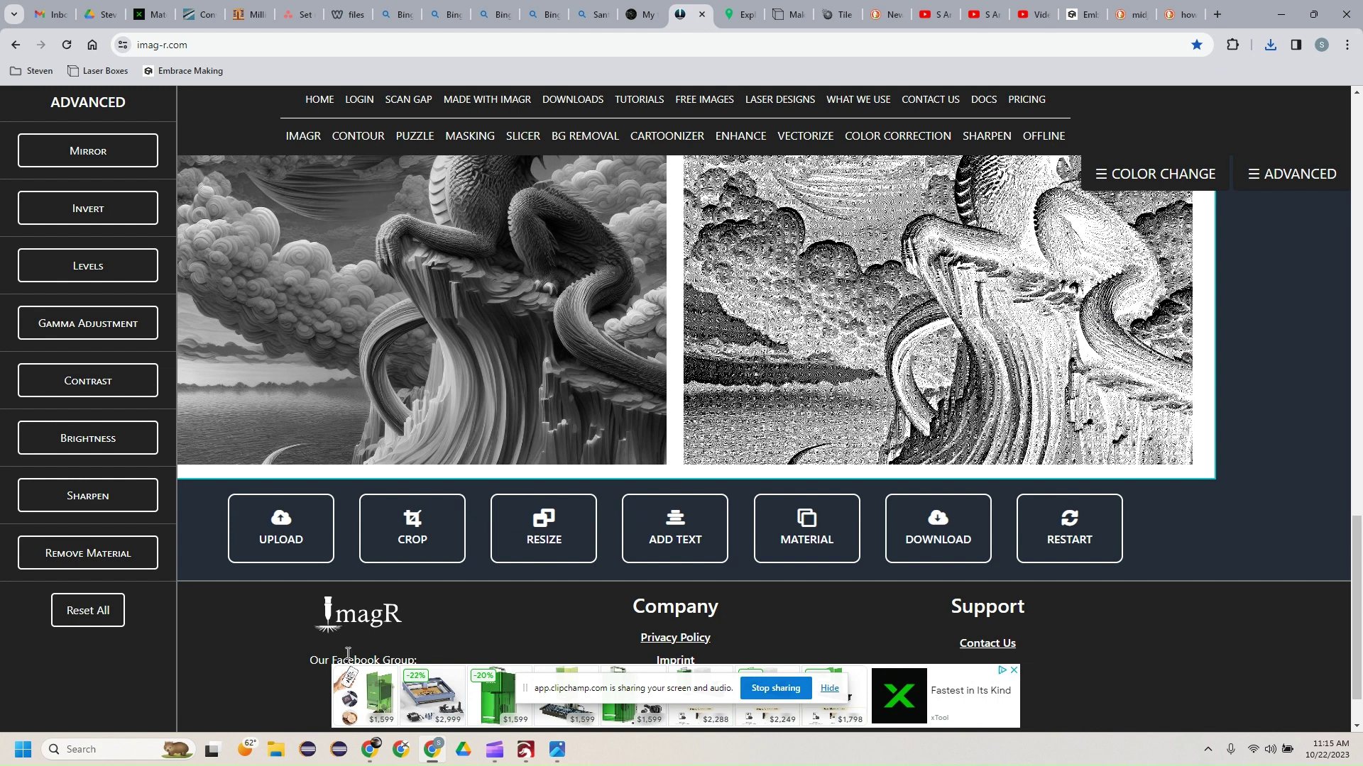
# Step: Switch to File Explorer and open the dragon PNG ending in norton-white-tile-painted-black.png from the Downloads folder
pyautogui.click(276, 752)
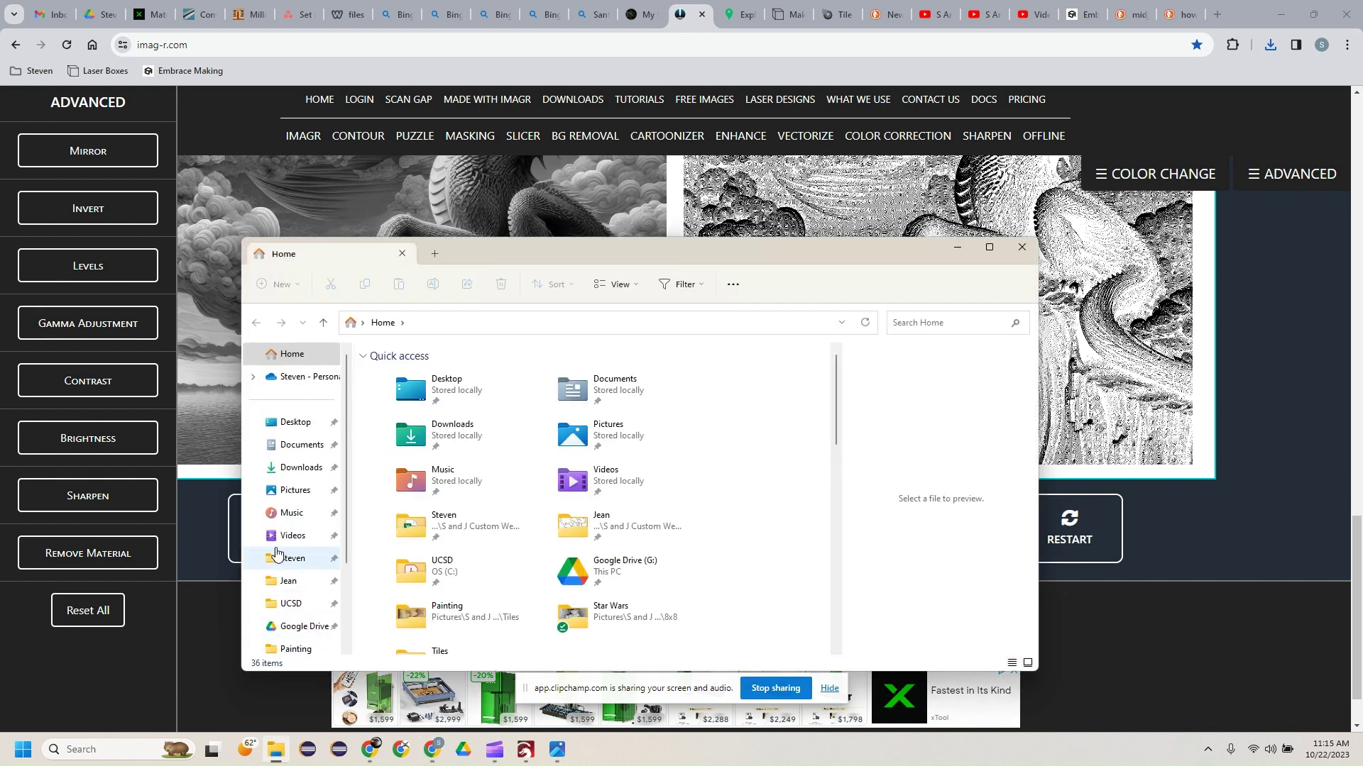
pyautogui.click(301, 470)
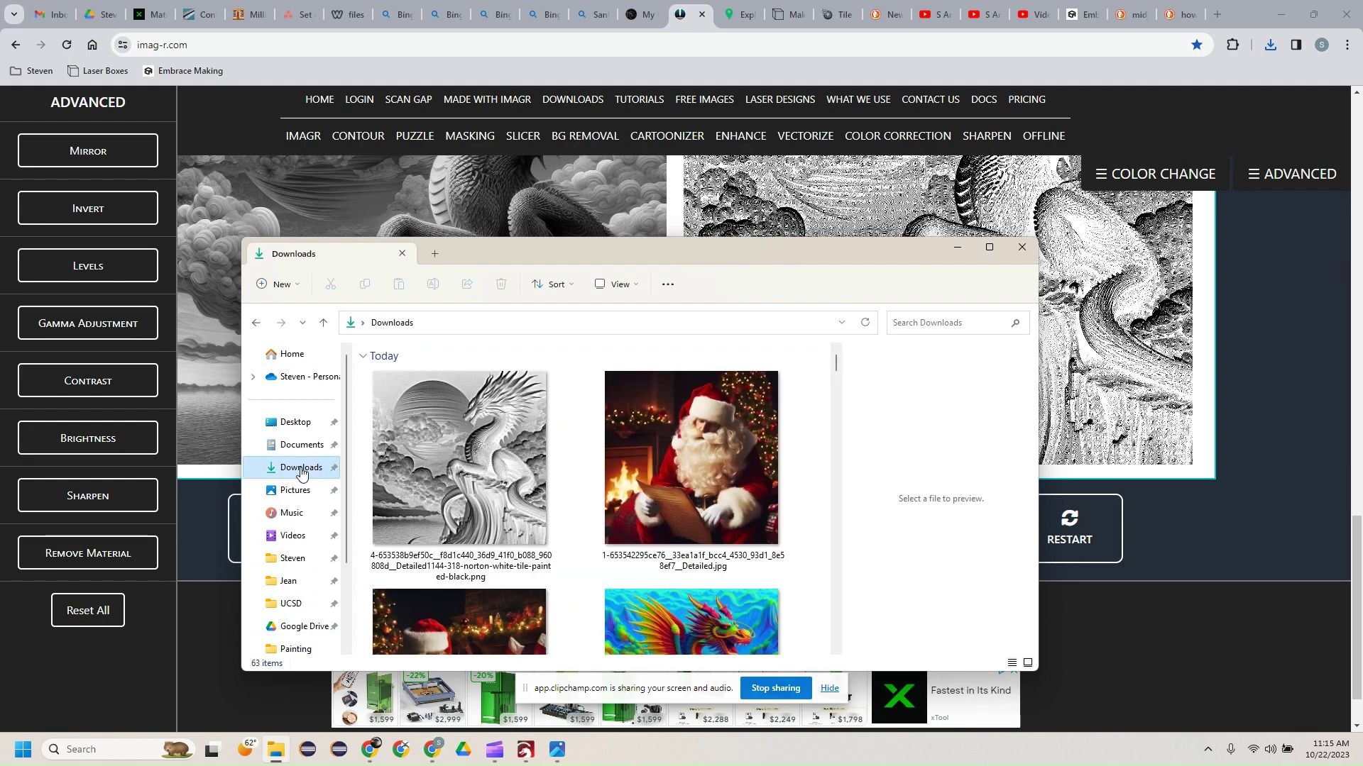
pyautogui.doubleClick(488, 452)
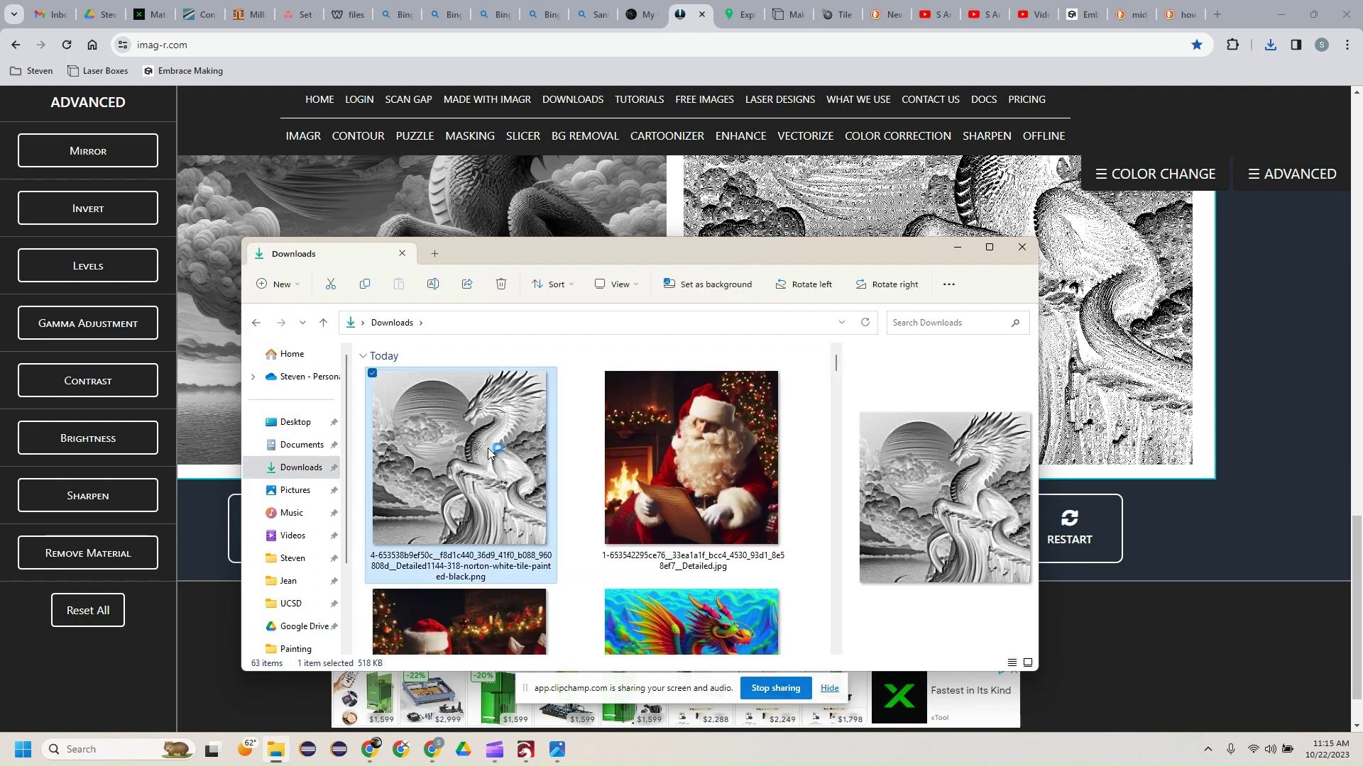